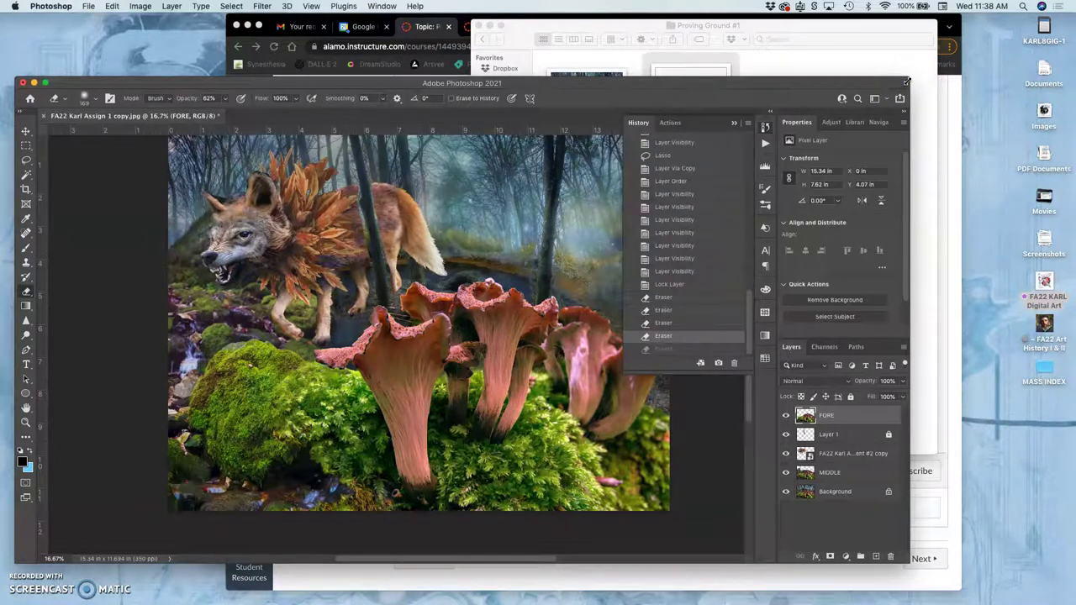
Step: Enlarge the Photoshop window and erase FORE-layer pixels around the wolf's hind leg
left_click_drag(886, 46, 883, 26)
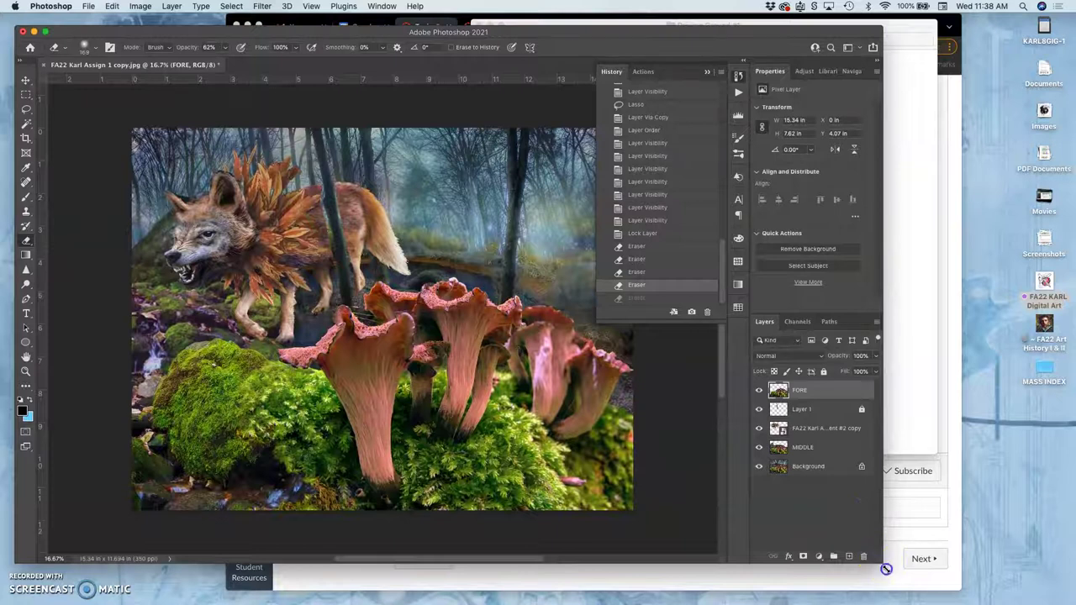
left_click_drag(889, 573, 912, 600)
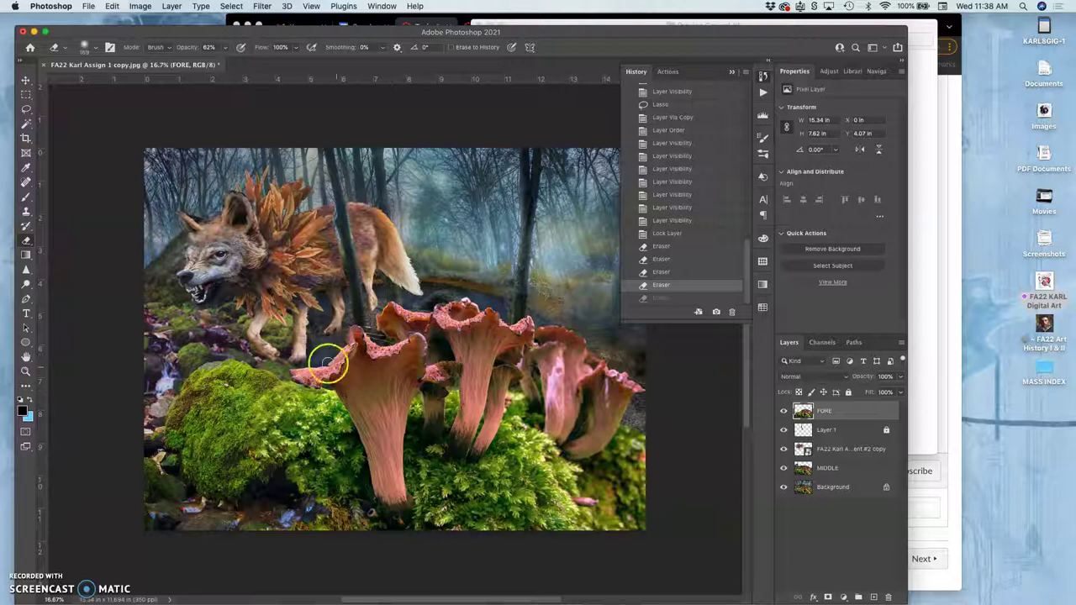
left_click_drag(322, 353, 314, 345)
mouse_move(314, 346)
left_mouse_down()
mouse_move(327, 314)
mouse_move(365, 308)
mouse_move(340, 294)
left_mouse_up()
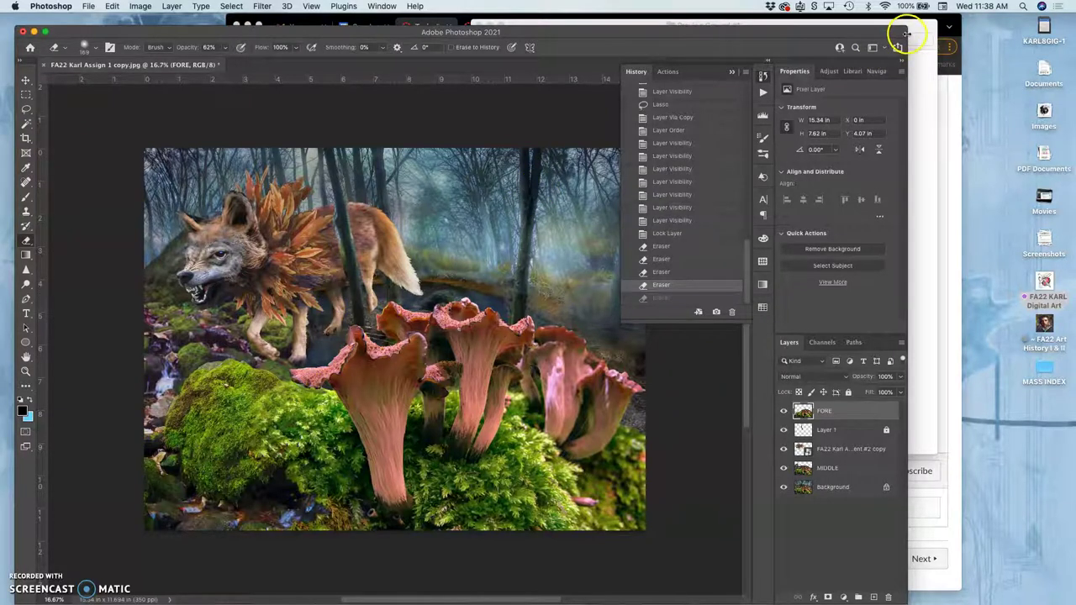
left_click_drag(931, 34, 990, 34)
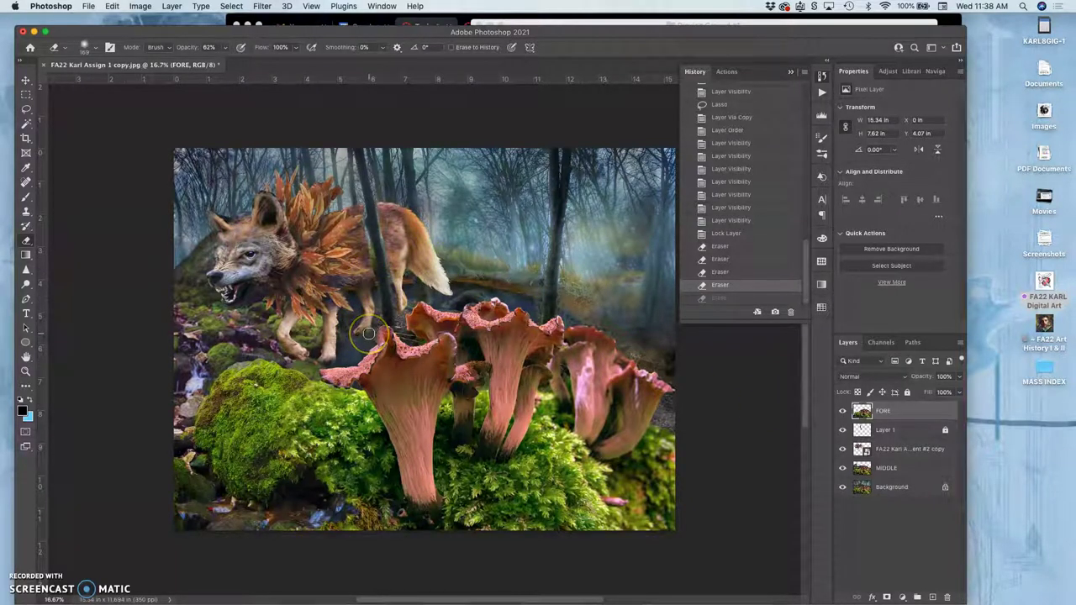
scroll(369, 334, "up", 5)
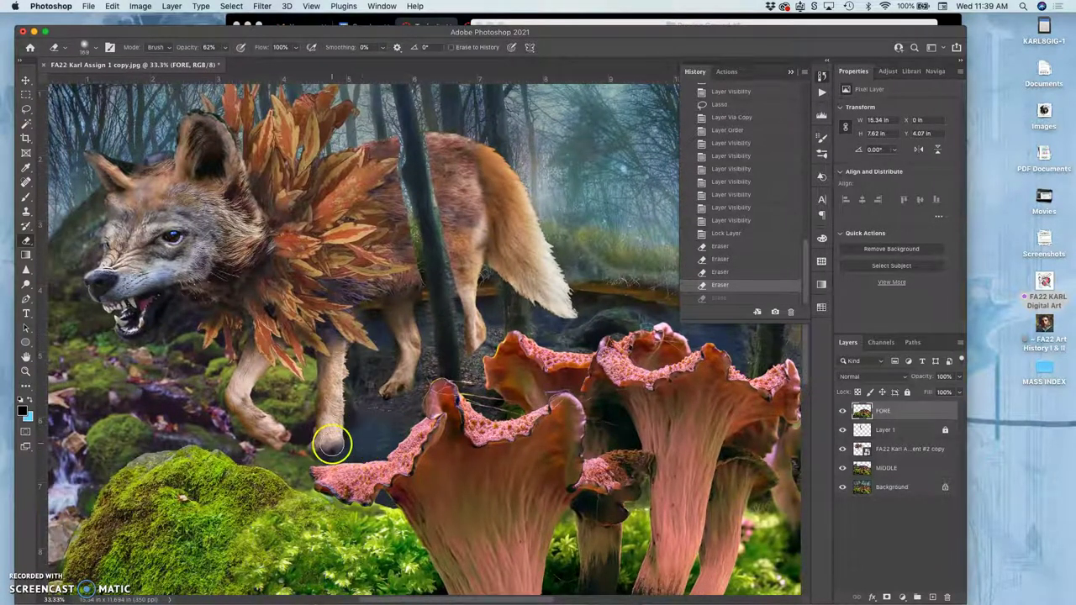
left_click(843, 411)
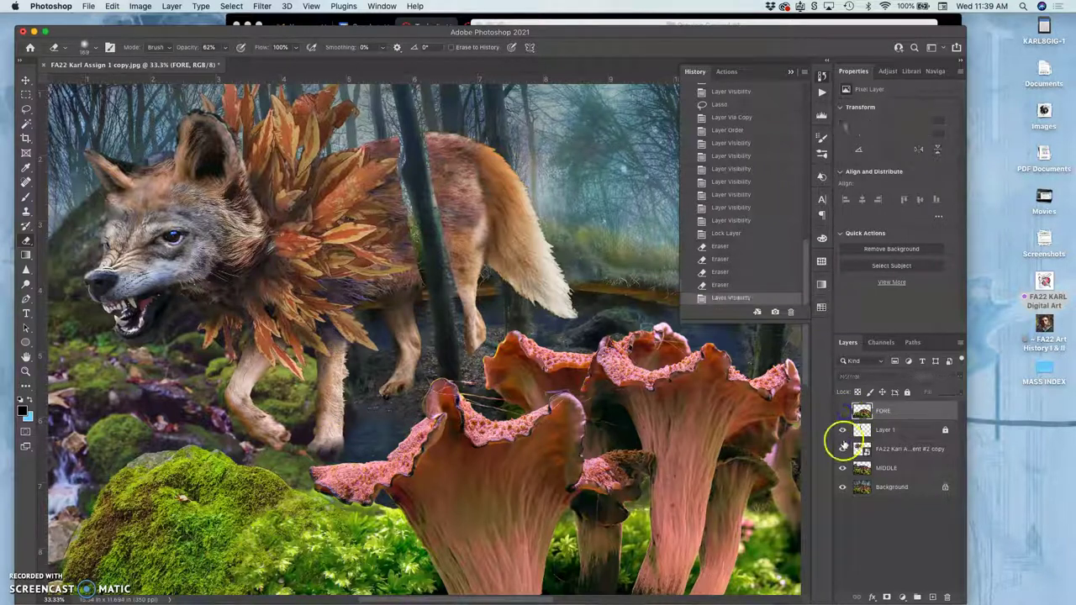
left_click_drag(843, 433, 843, 451)
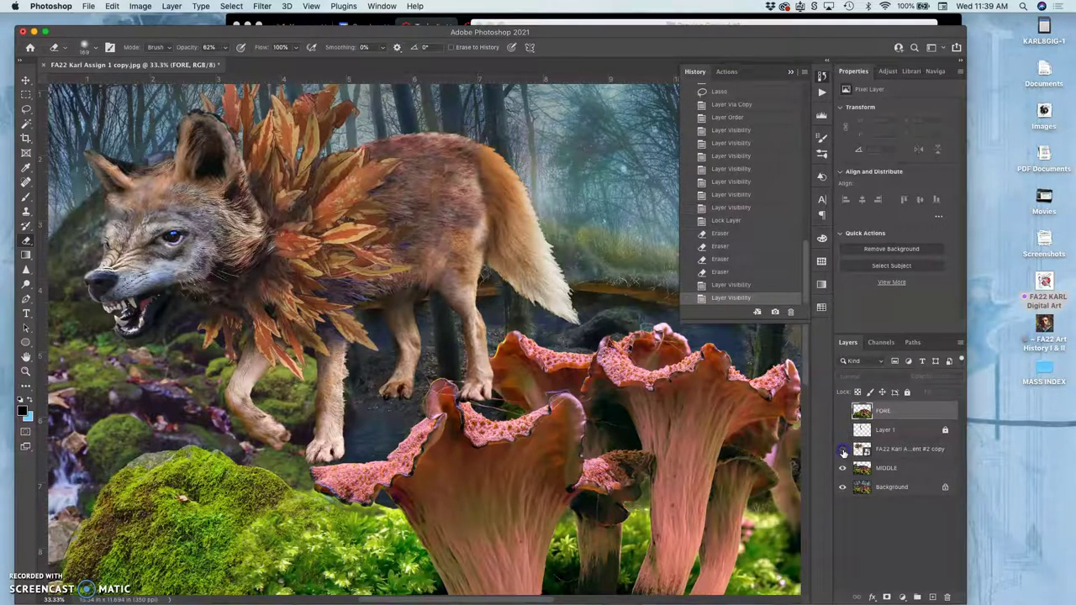
left_click(842, 451)
left_click(843, 451)
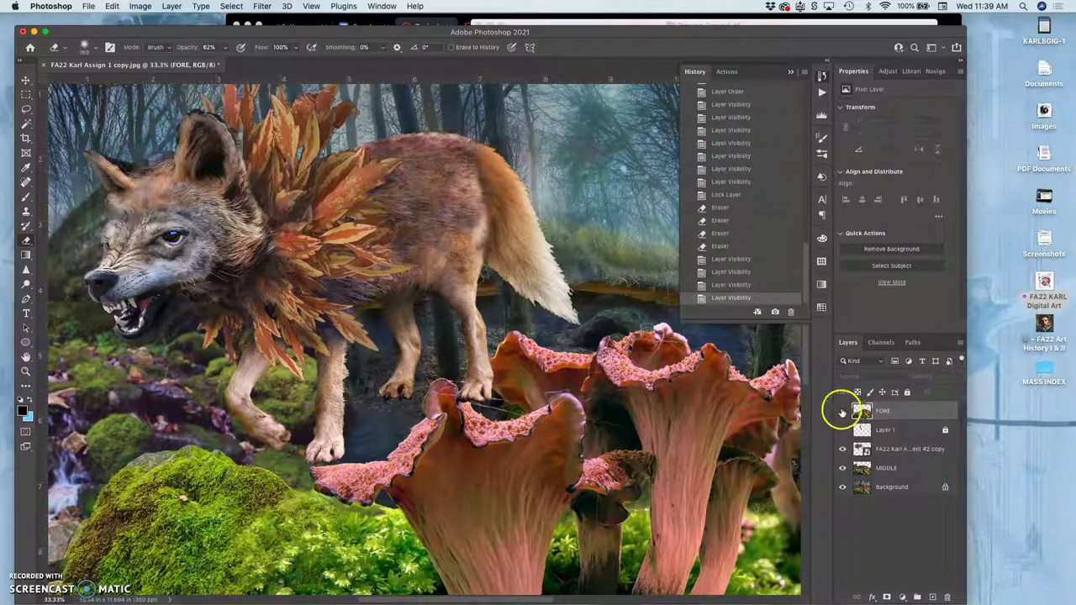
left_click(843, 411)
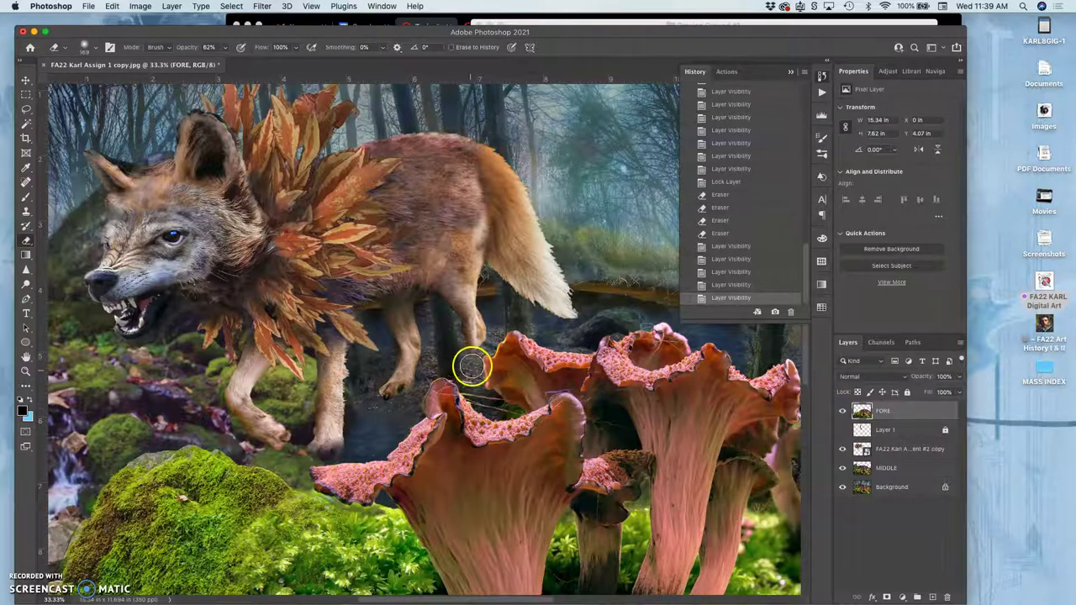
key("super+plus")
key("super+plus")
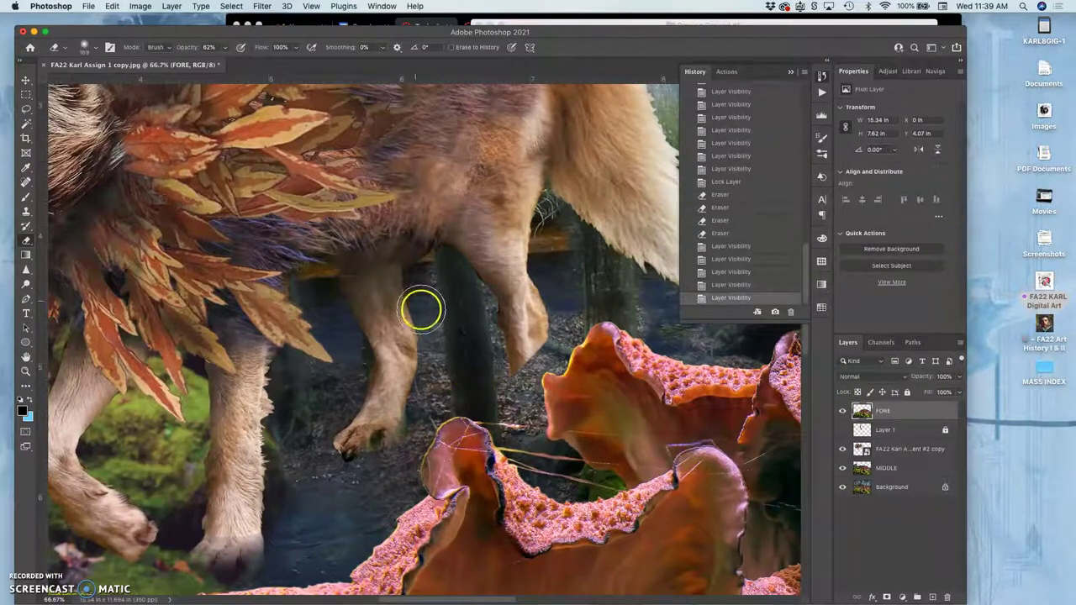
left_click(26, 110)
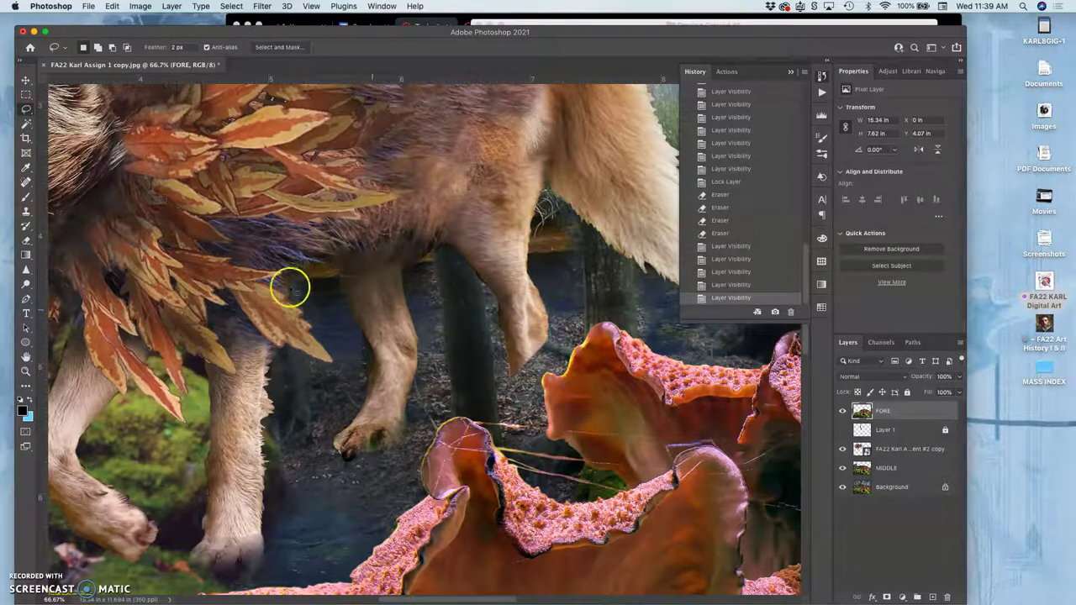
left_click(26, 242)
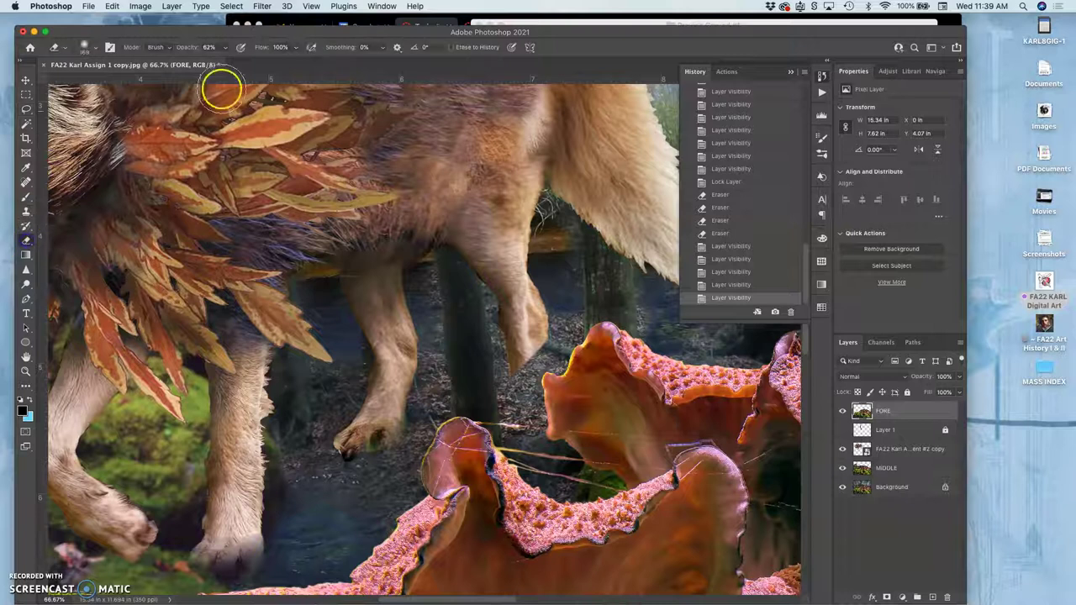
Step: Set the eraser brush to 46 px size and 80% hardness
left_click(87, 51)
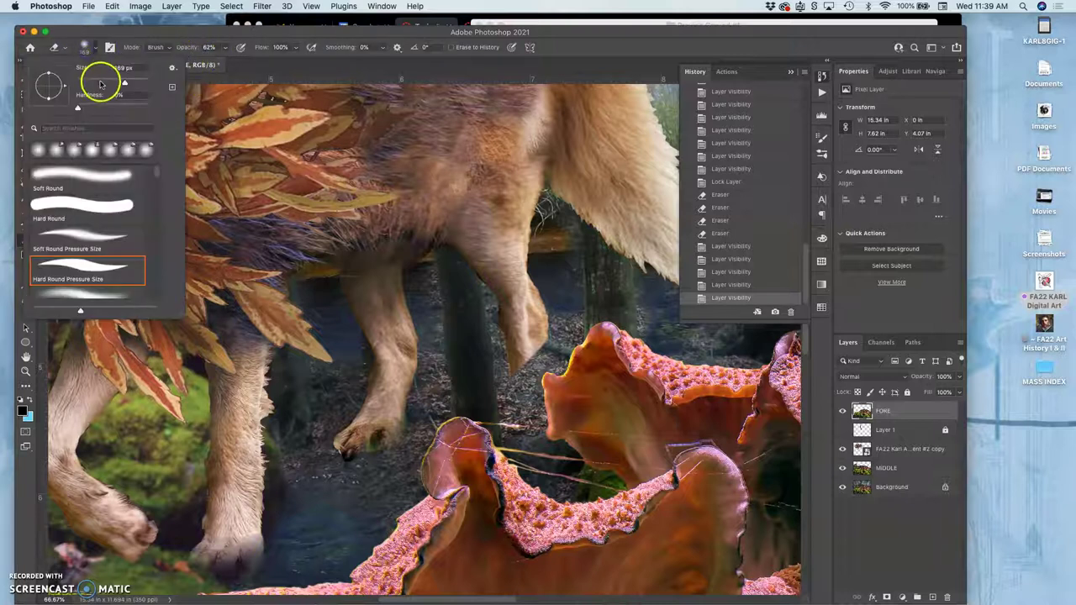
mouse_move(101, 83)
left_mouse_down()
mouse_move(102, 106)
mouse_move(123, 105)
left_mouse_up()
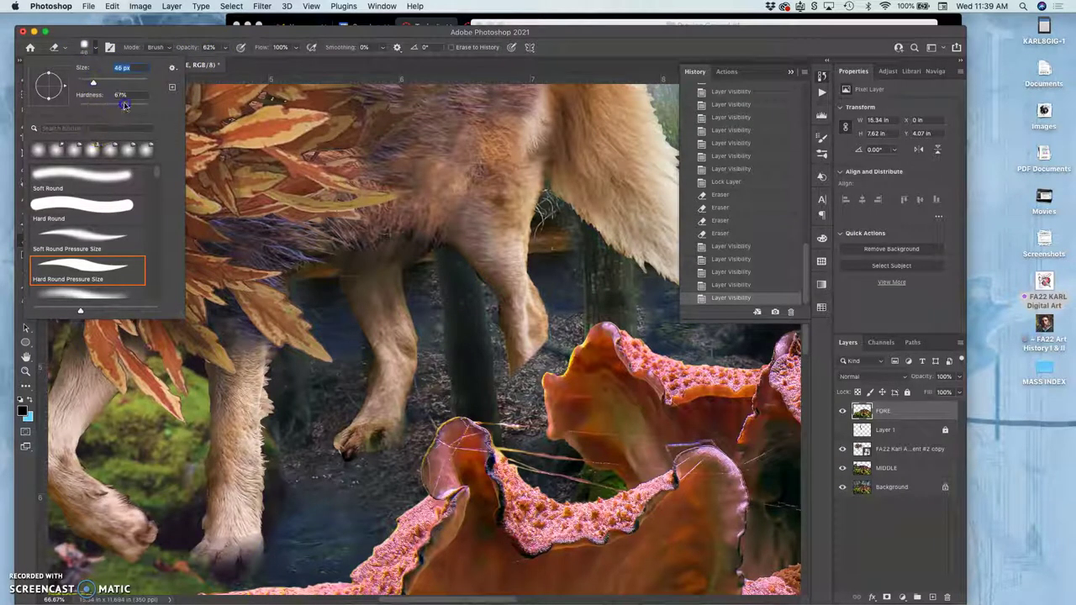
left_click(544, 351)
Step: Erase FORE around both hind paws, hiding FORE briefly to check the result
mouse_move(546, 338)
left_mouse_down()
mouse_move(513, 398)
mouse_move(527, 358)
mouse_move(512, 385)
mouse_move(529, 375)
mouse_move(523, 424)
mouse_move(520, 393)
mouse_move(532, 420)
left_mouse_up()
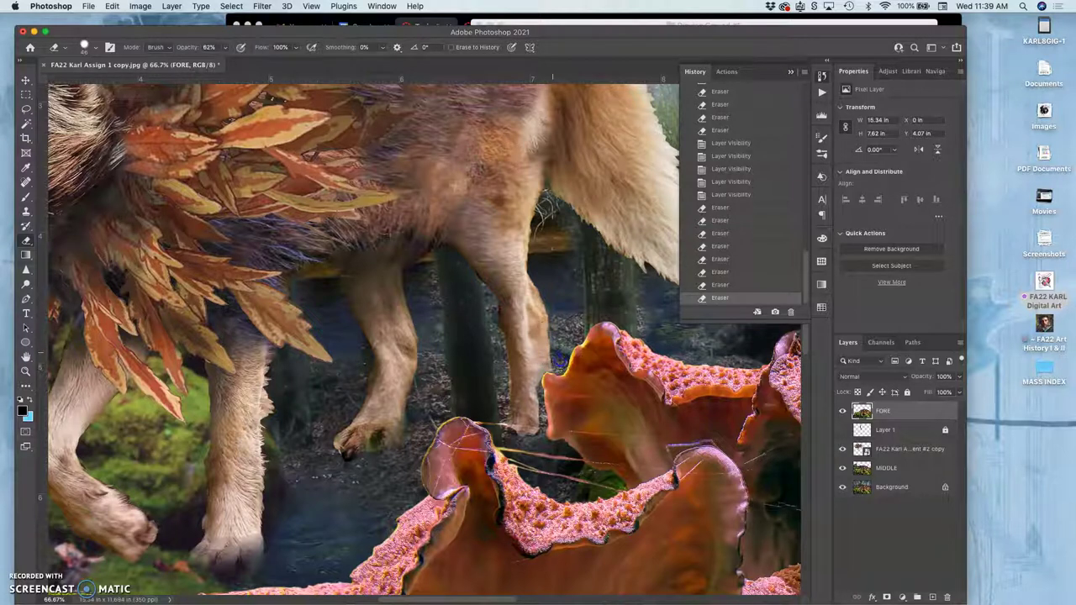
mouse_move(555, 366)
left_mouse_down()
mouse_move(535, 388)
mouse_move(532, 379)
left_mouse_up()
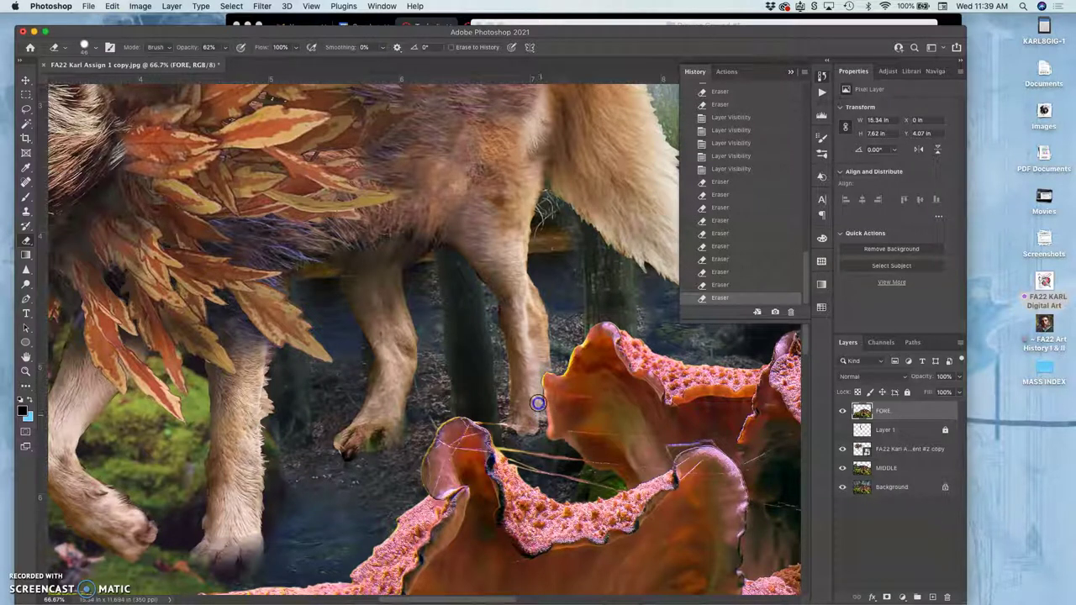
left_click_drag(538, 432, 536, 404)
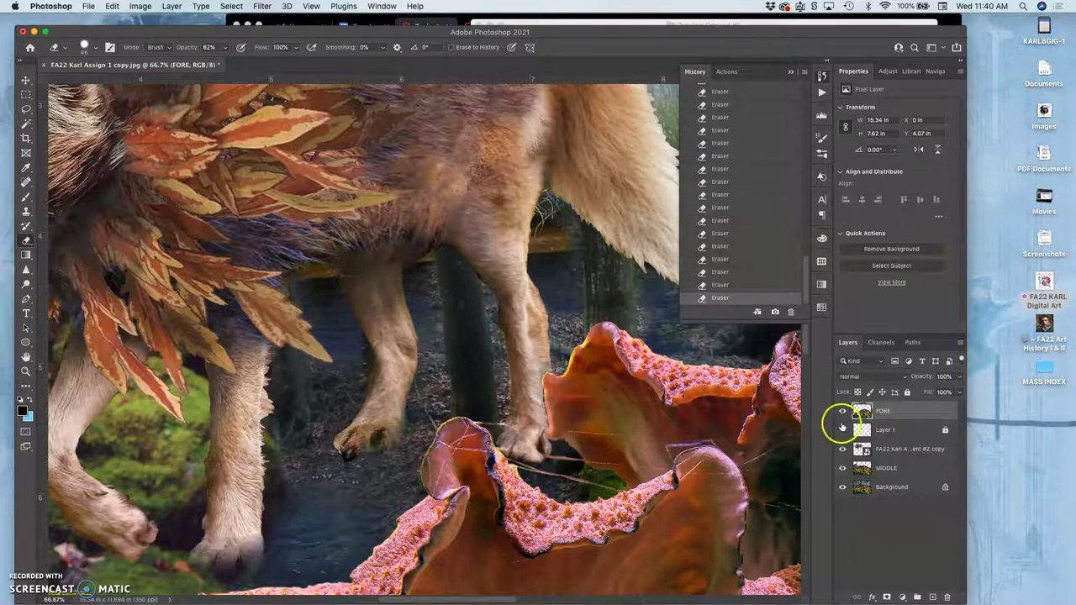
left_click(842, 411)
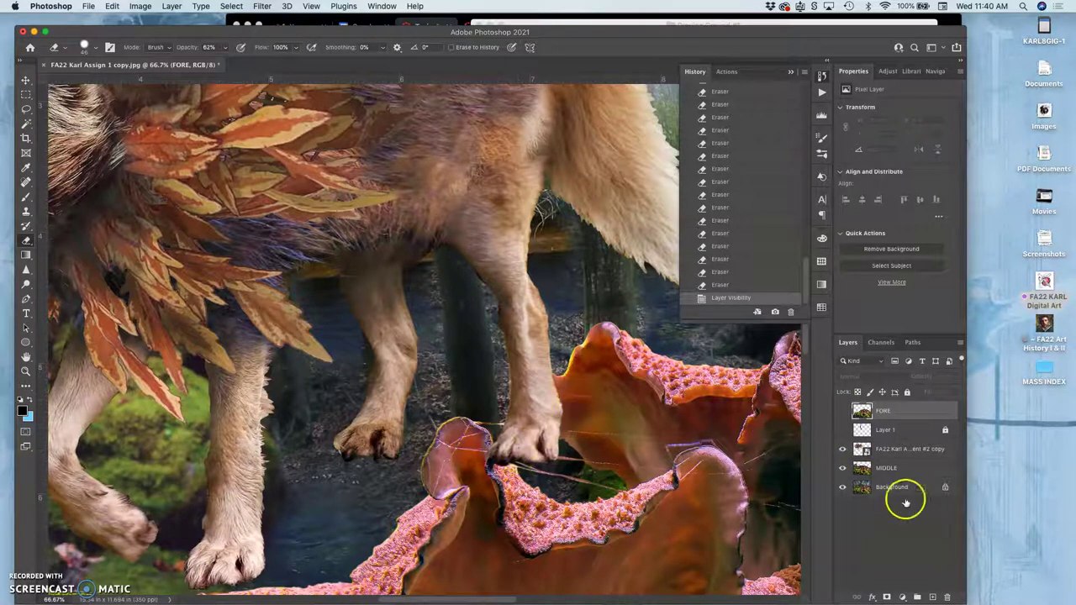
left_click(842, 411)
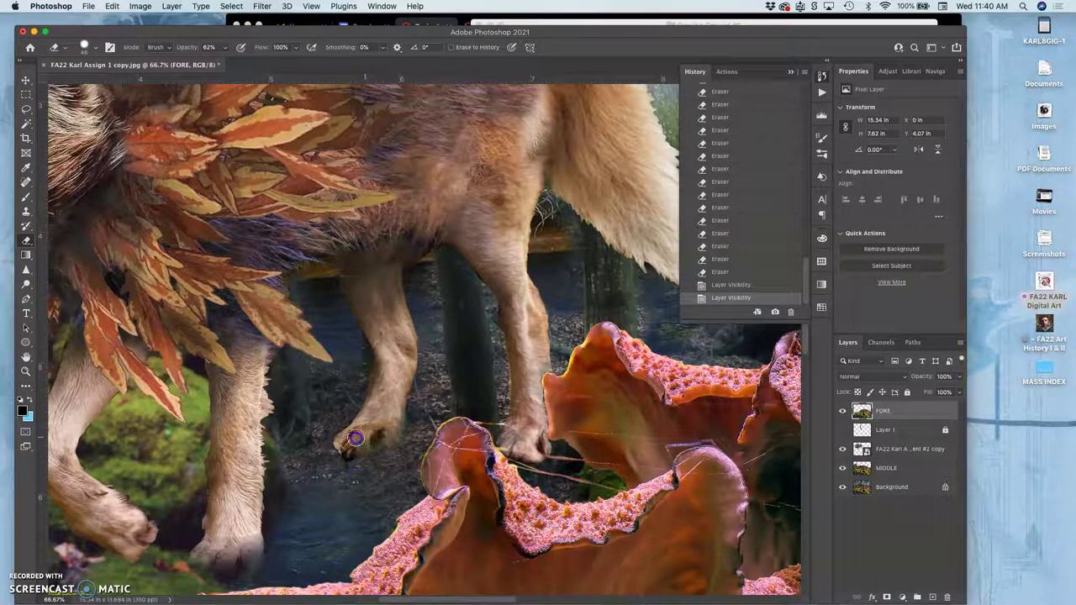
left_click(378, 422)
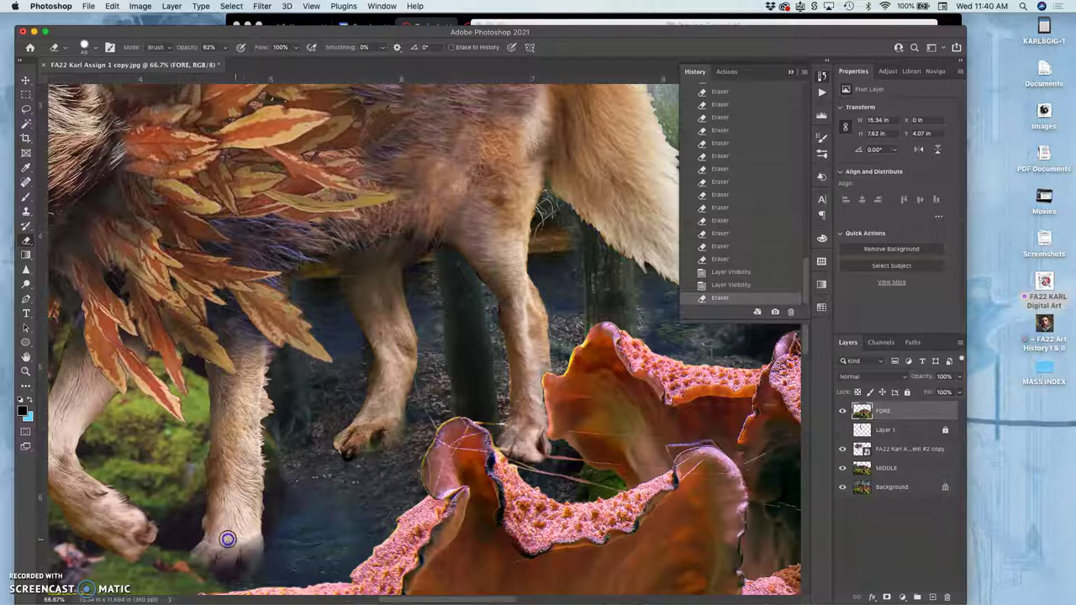
left_click_drag(212, 538, 269, 549)
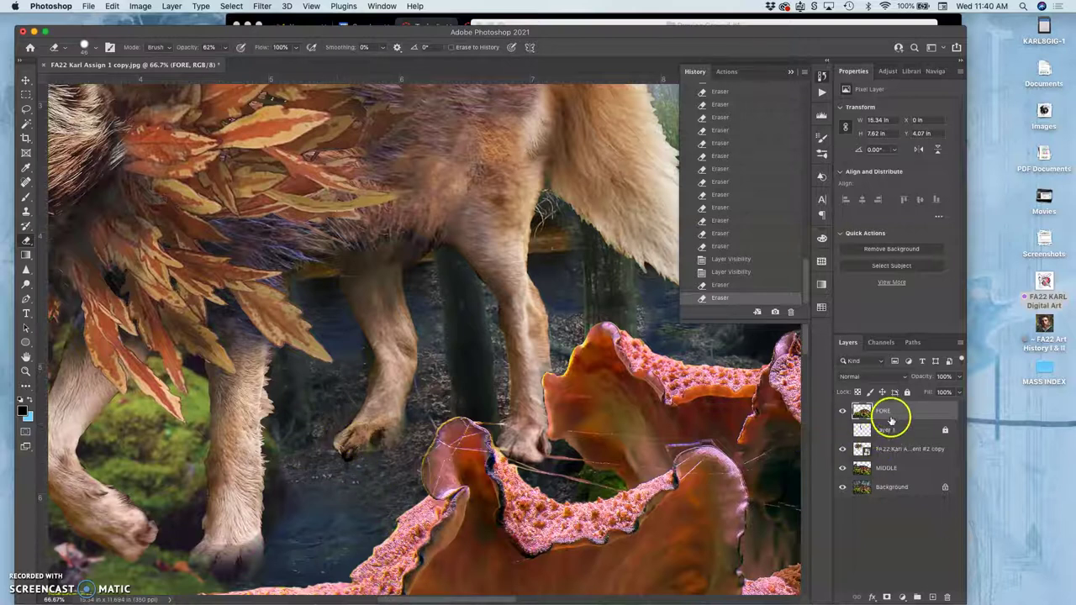
Step: Lasso the area around the paw on MIDDLE, copy it to Layer 2, and move it above FORE
left_click(888, 473)
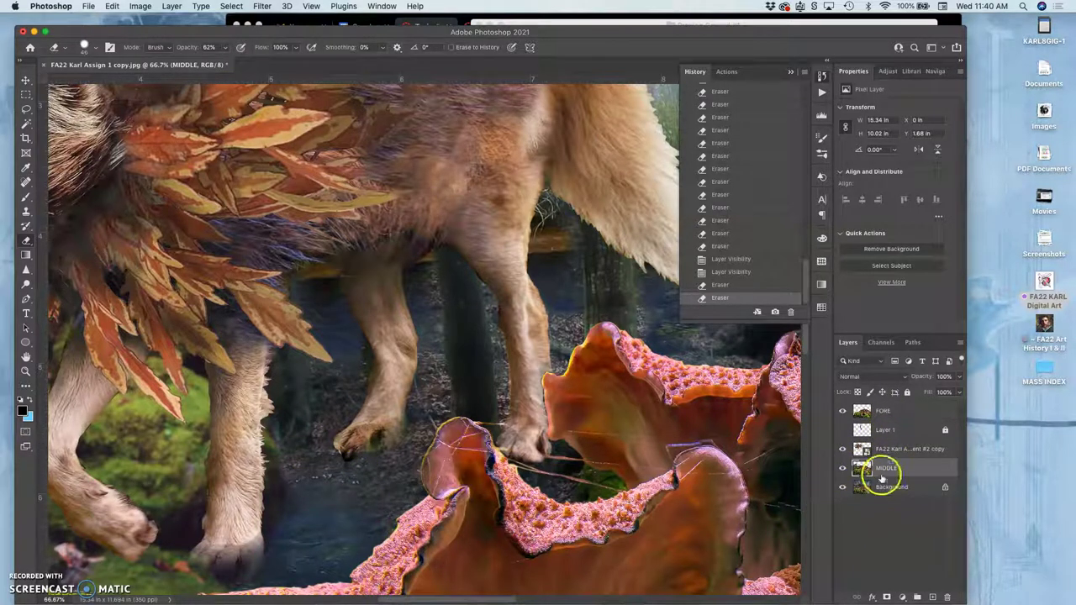
left_click(889, 488)
left_click(885, 472)
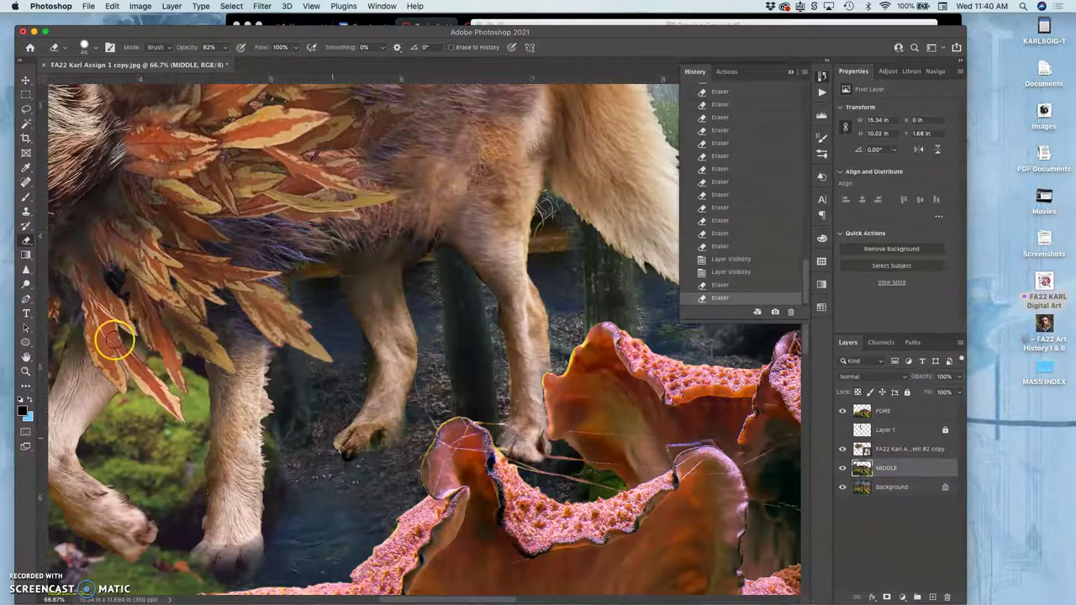
left_click(26, 109)
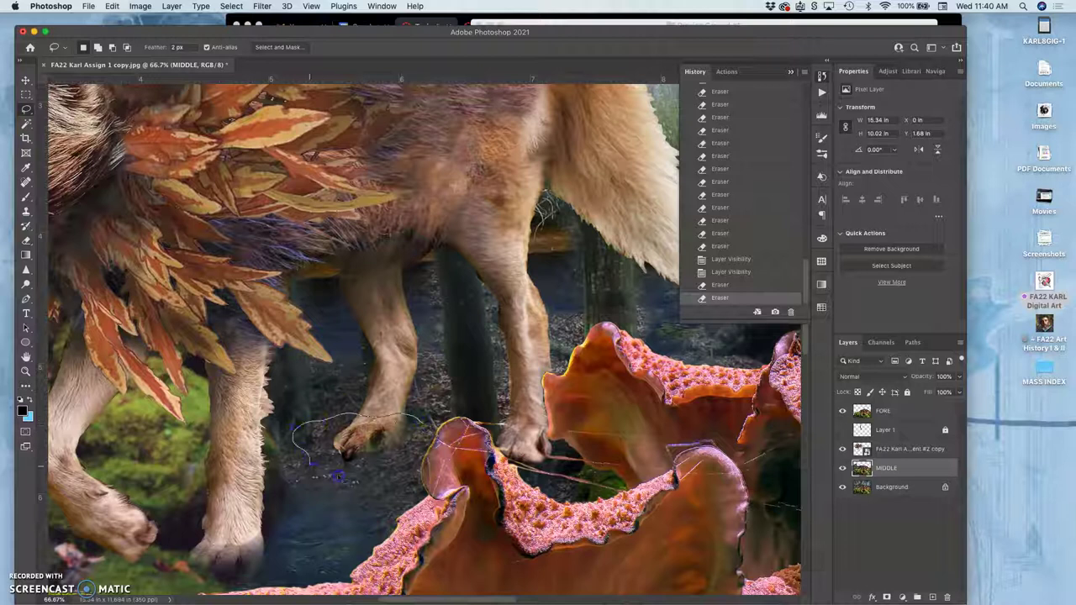
left_click_drag(430, 432, 401, 449)
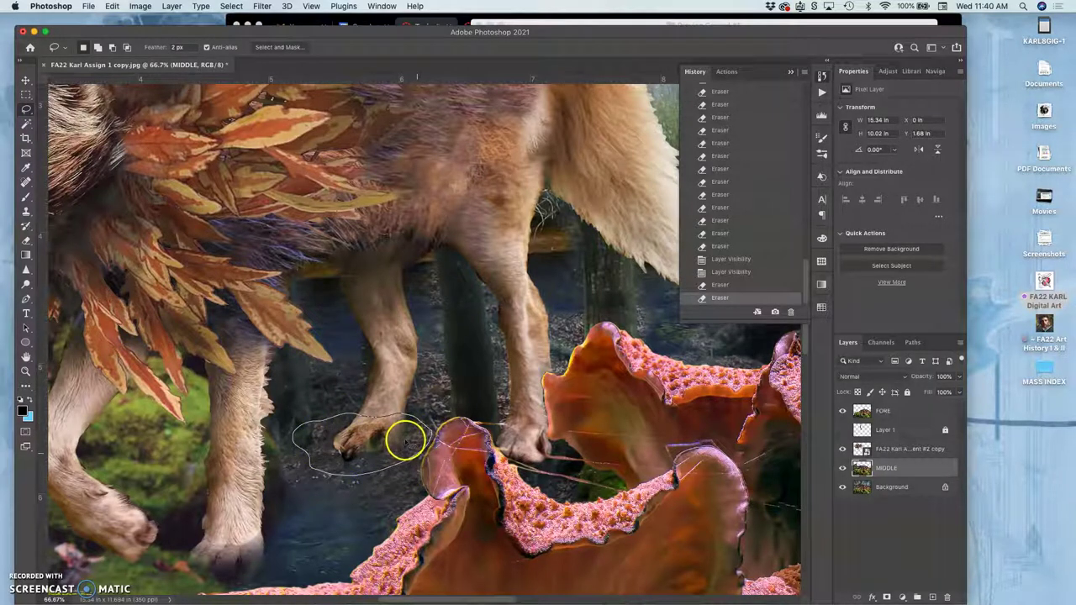
key("ctrl+j")
left_click_drag(883, 465, 878, 411)
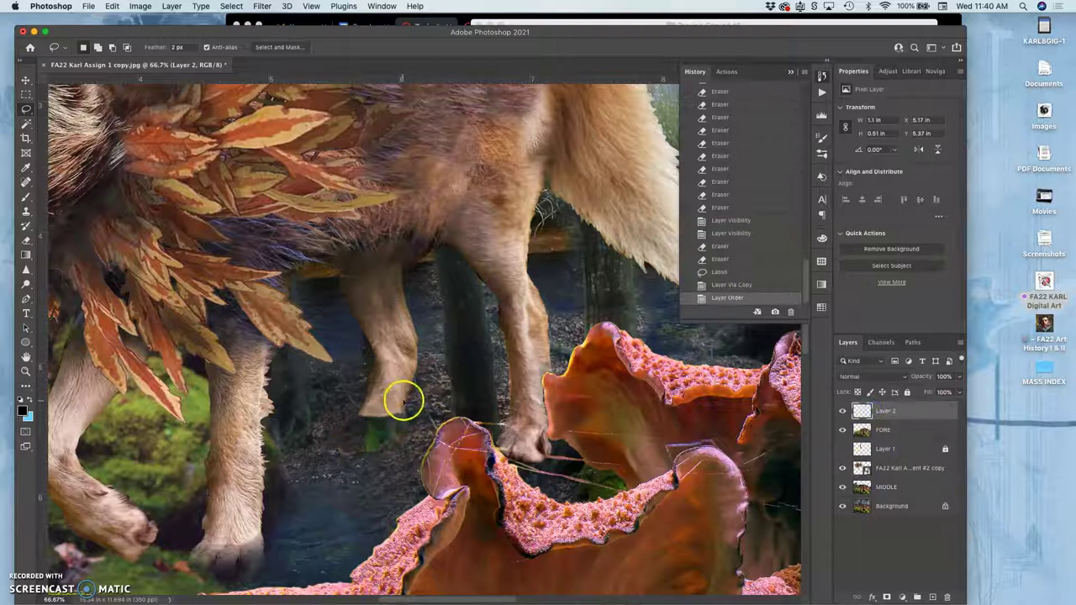
Step: Erase stray pixels around the wolf's paw on Layer 2, toggling its visibility to check
left_click(26, 241)
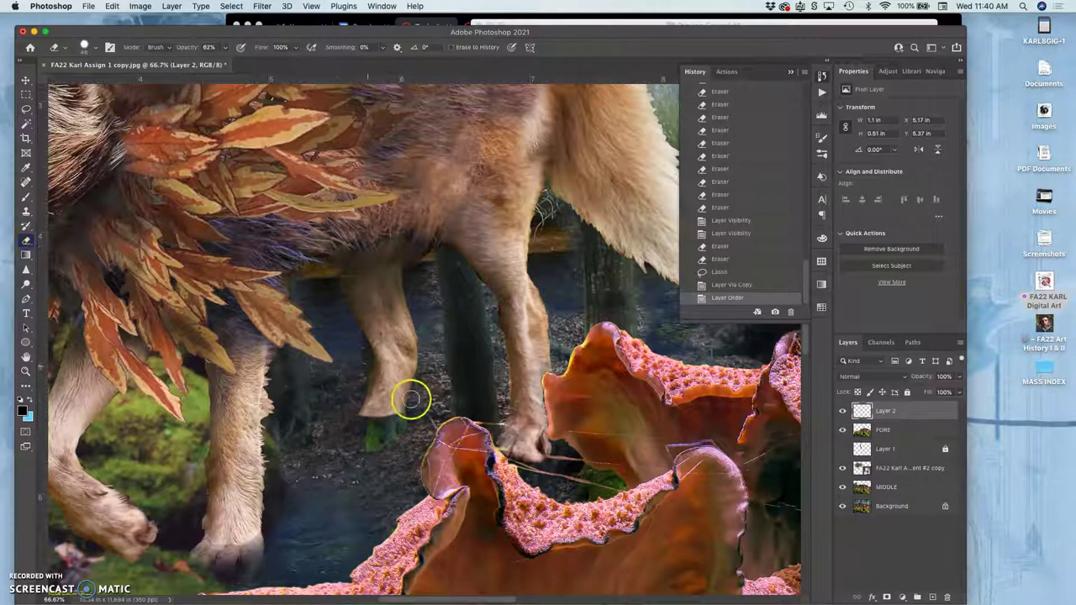
left_click_drag(397, 407, 385, 417)
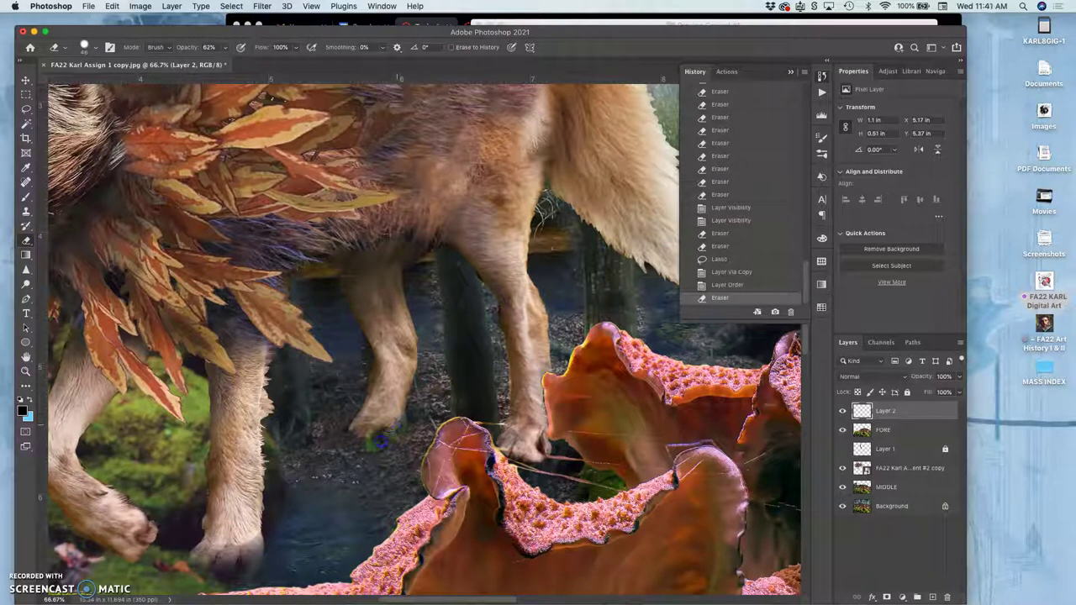
left_click_drag(356, 443, 354, 435)
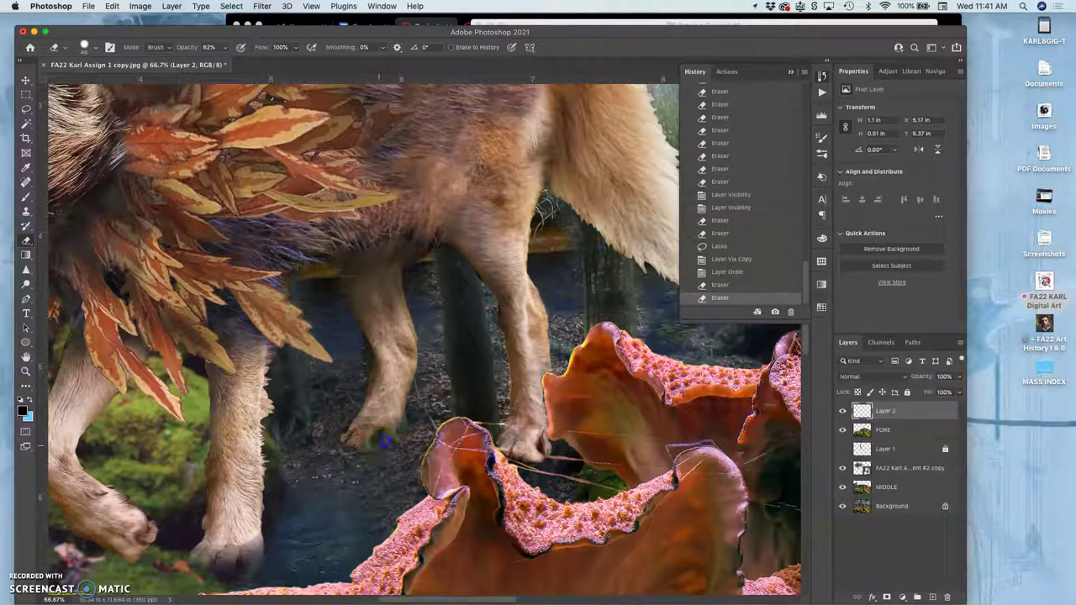
mouse_move(382, 444)
left_mouse_down()
mouse_move(378, 432)
mouse_move(363, 445)
mouse_move(371, 424)
left_mouse_up()
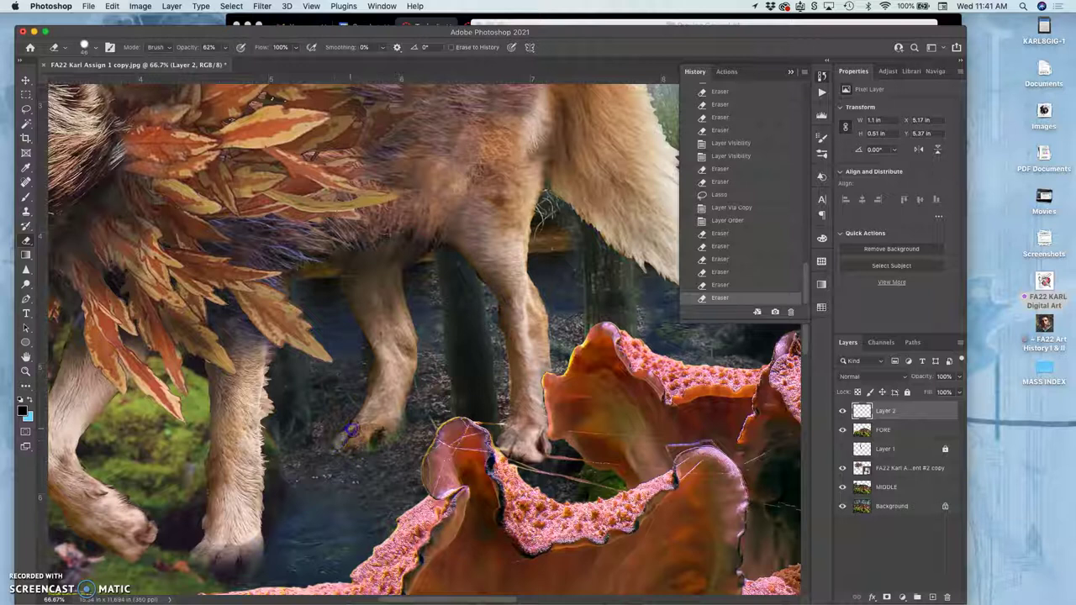
mouse_move(356, 421)
left_mouse_down()
mouse_move(371, 415)
mouse_move(379, 444)
left_mouse_up()
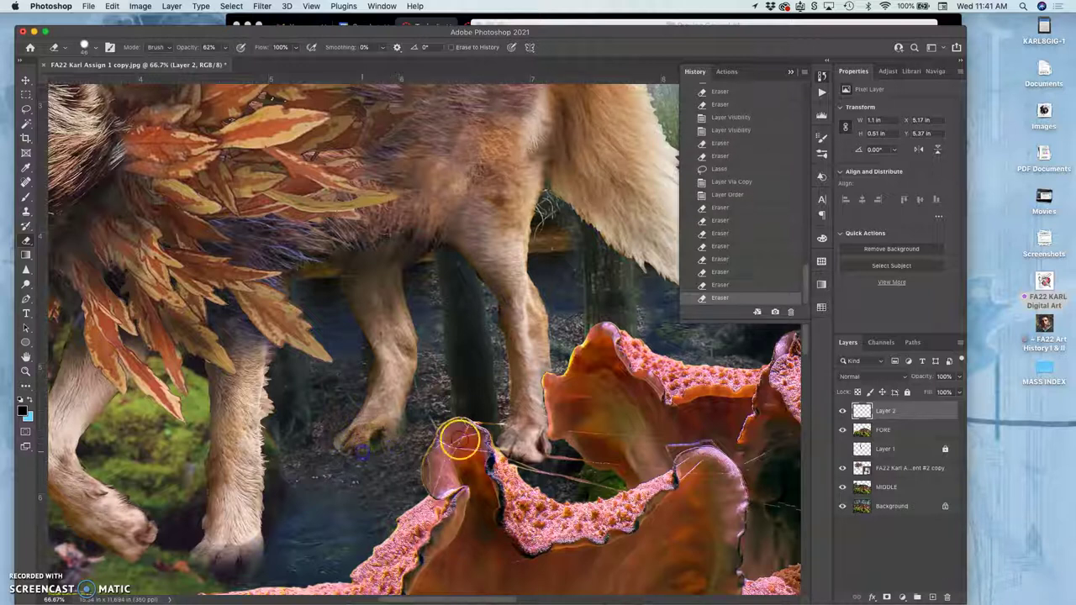
left_click(842, 411)
left_click(843, 415)
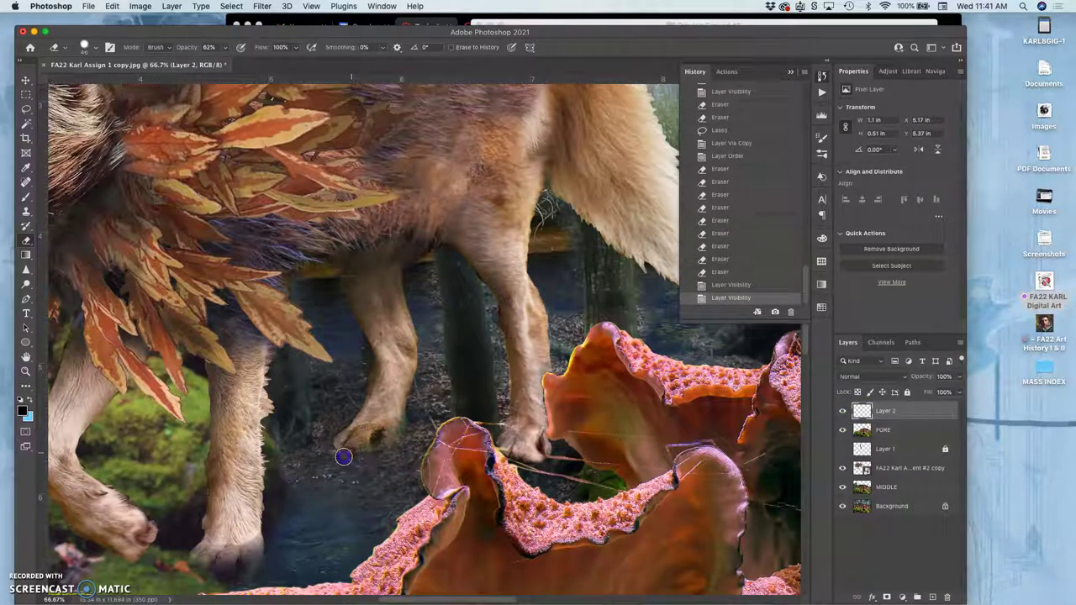
Step: Erase the remaining bits of the paw edge, then zoom out
left_click(372, 440)
left_click(372, 440)
left_click(372, 440)
left_click(346, 453)
left_click(346, 452)
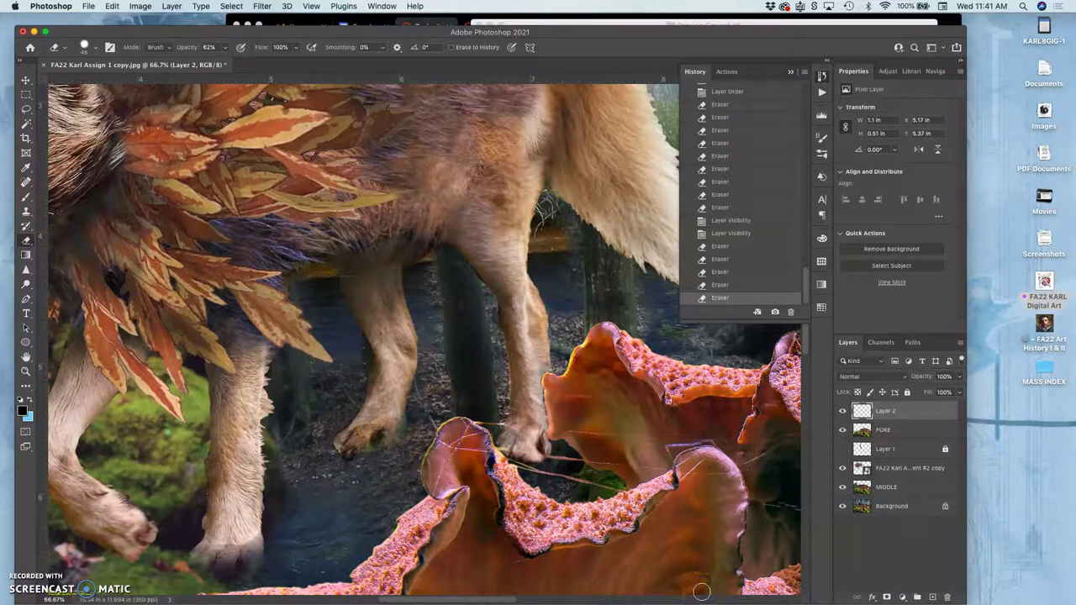
scroll(701, 592, "down", 3)
scroll(641, 449, "down", 2)
scroll(643, 456, "up", 3)
Step: Tag the wolf layer with a green colour label
scroll(646, 460, "down", 4)
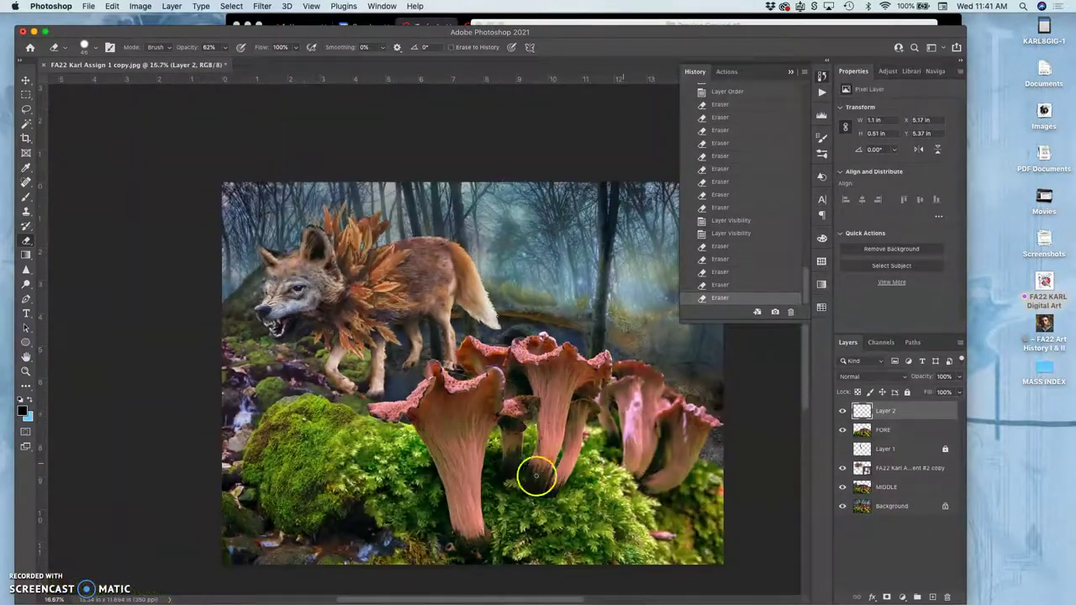
left_click_drag(536, 476, 463, 452)
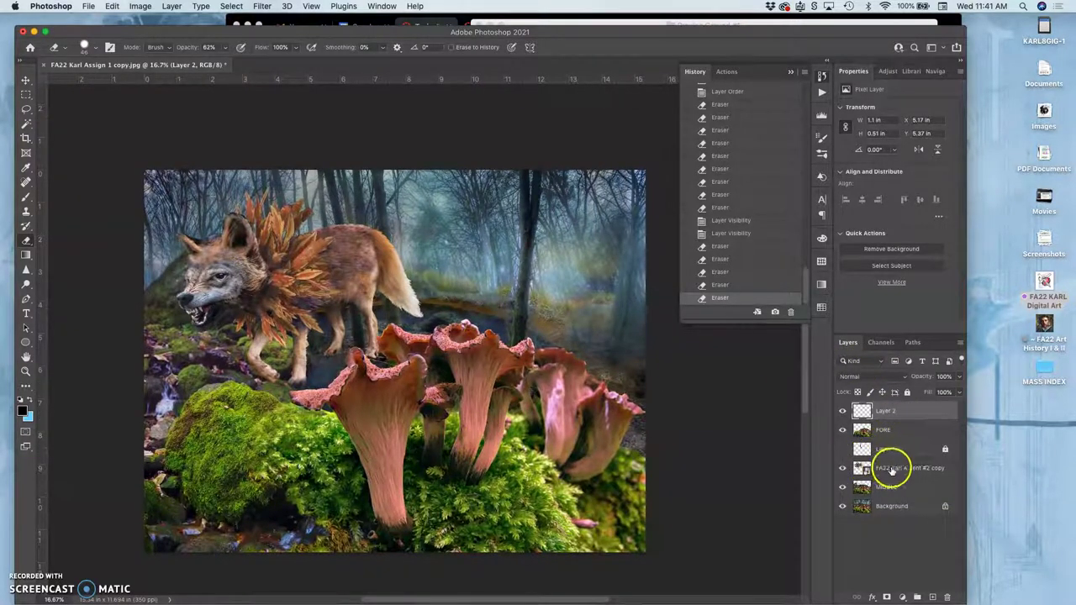
left_click(861, 467)
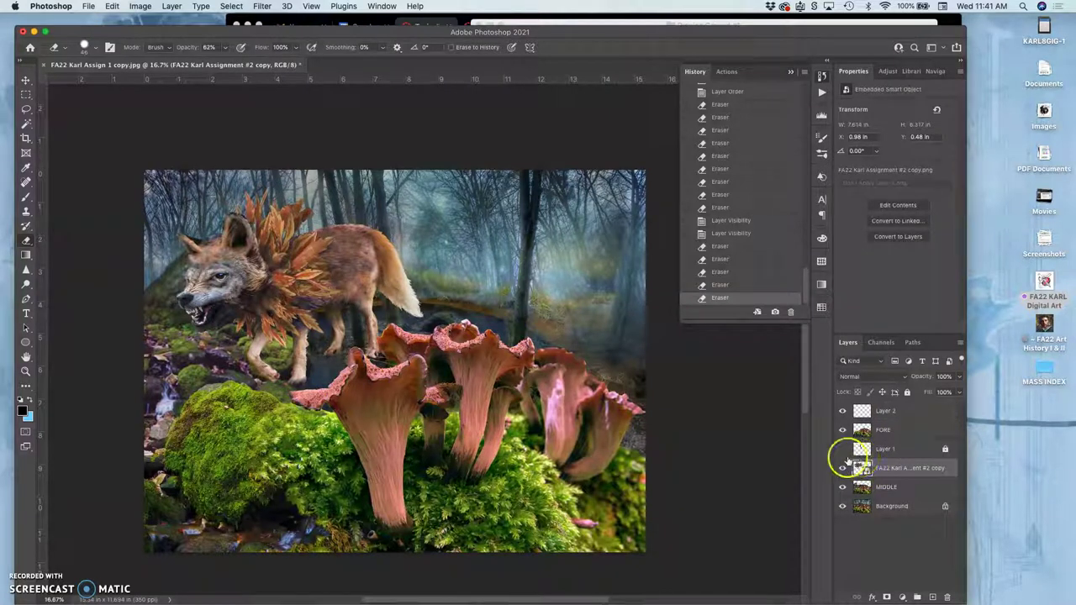
right_click(843, 464)
left_click(865, 545)
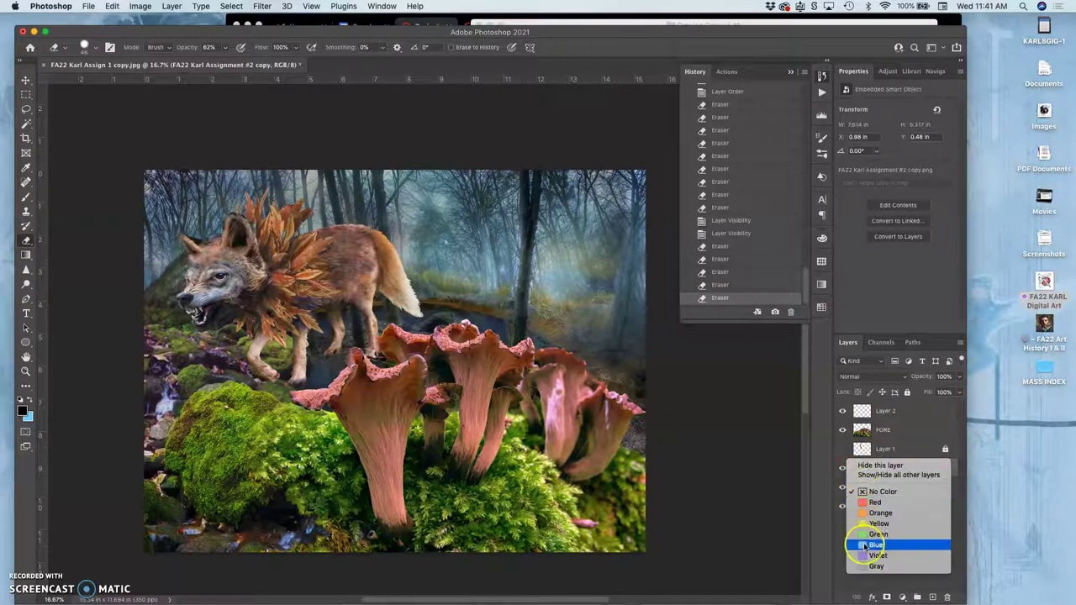
left_click(852, 533)
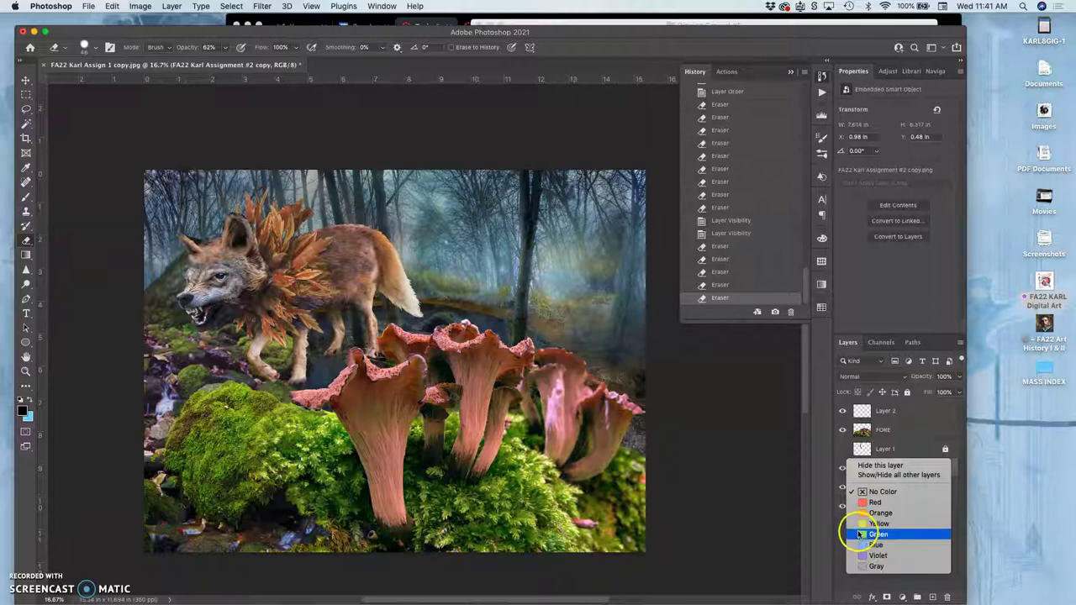
left_click(859, 534)
left_click(842, 468)
left_click(842, 468)
left_click(885, 471)
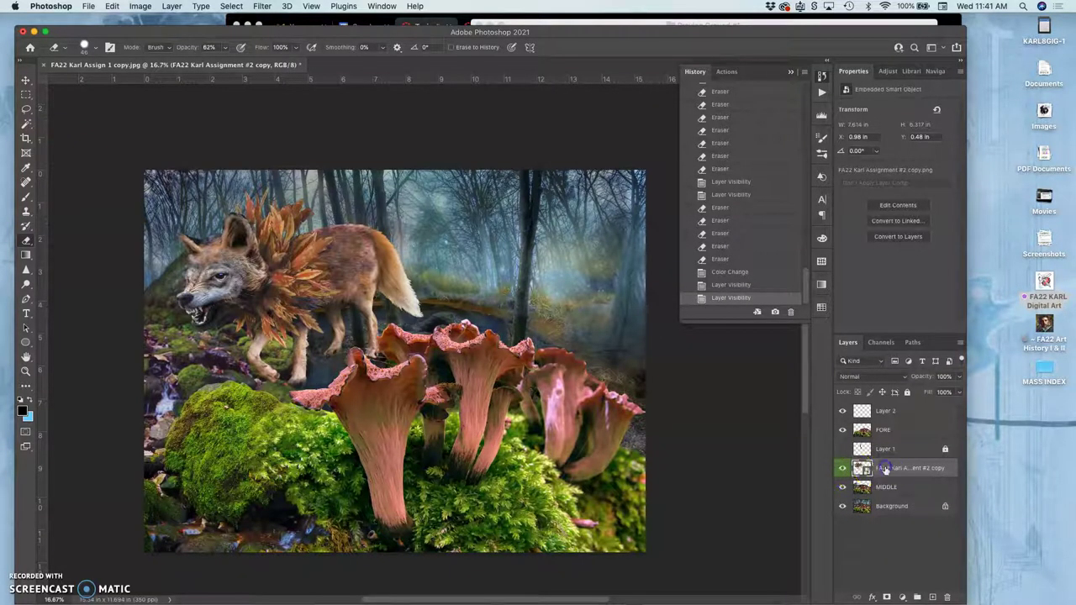
Step: Duplicate the wolf, flip the copy horizontally, and scale it up
key("super+j")
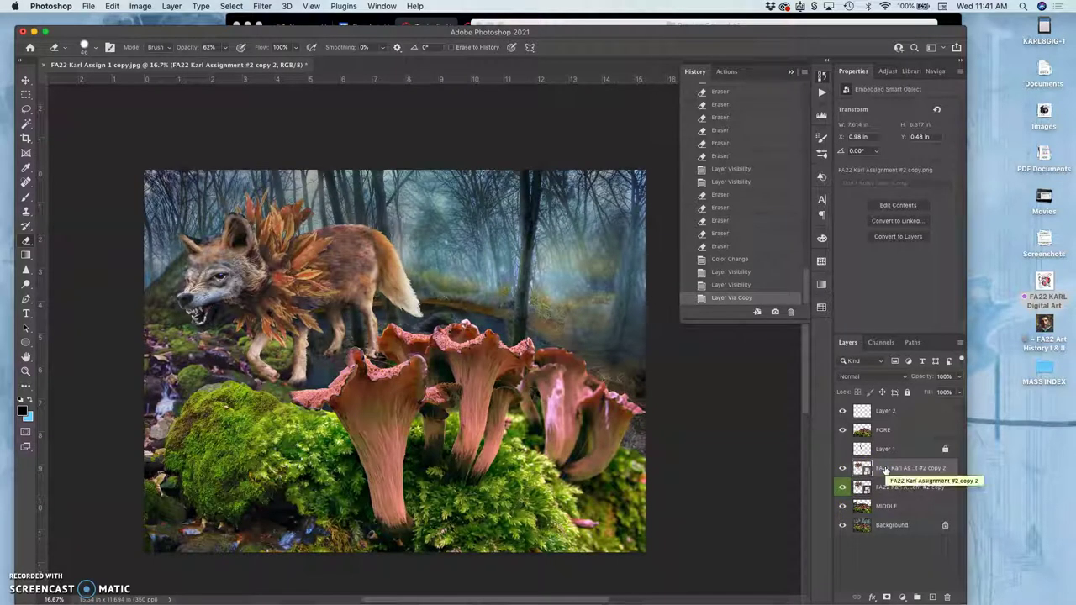
key("super+t")
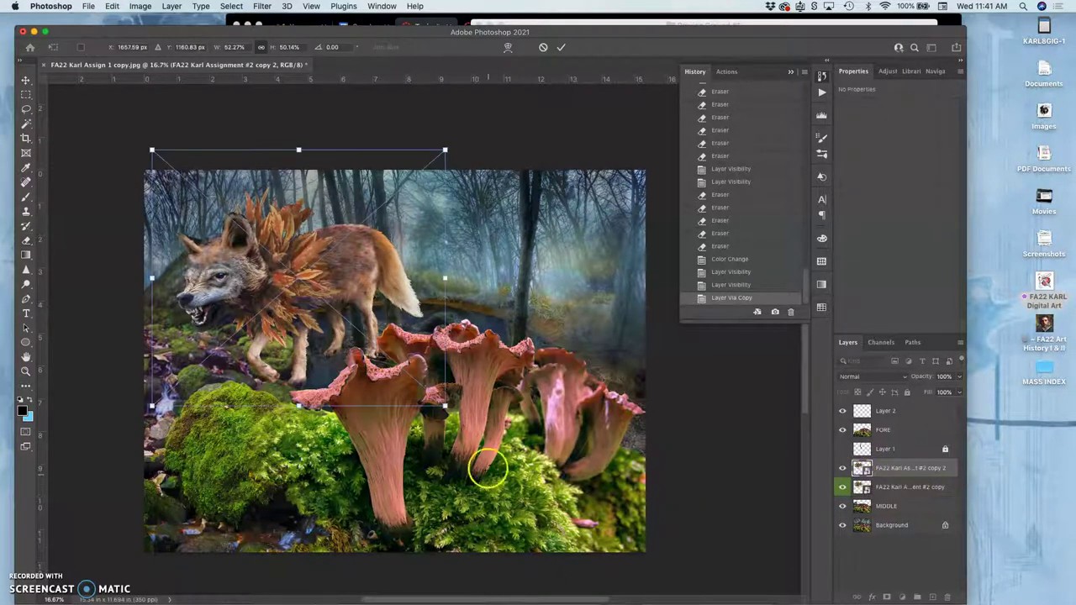
right_click(386, 278)
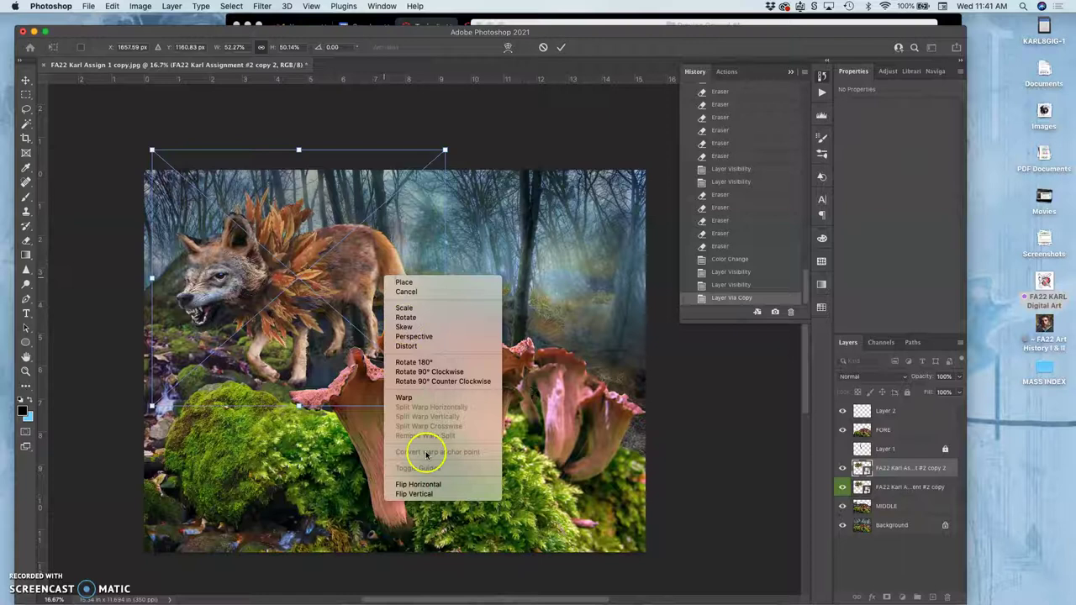
left_click(424, 484)
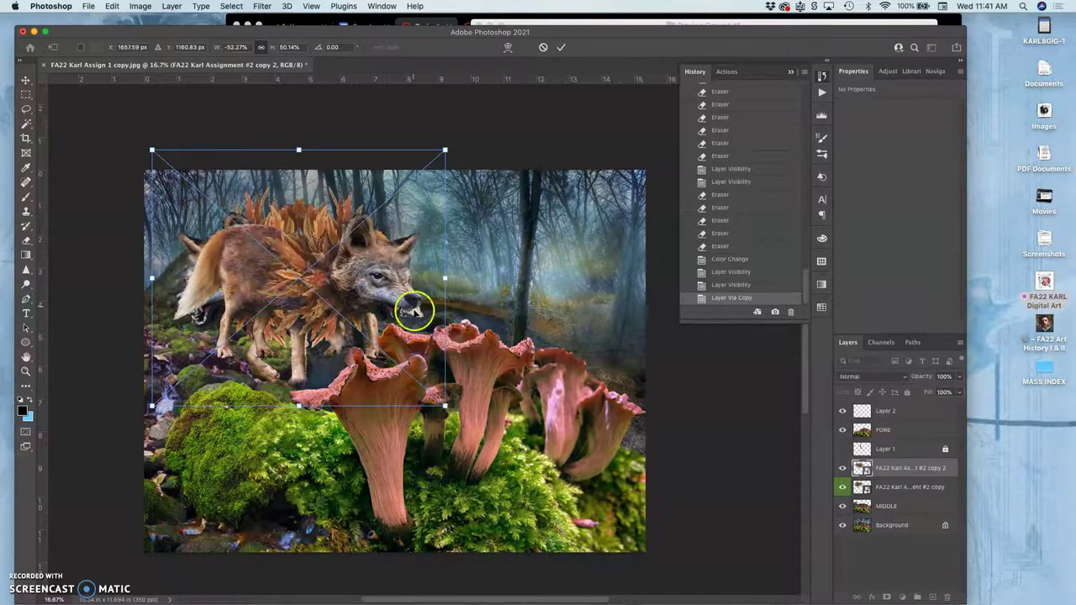
left_click_drag(444, 406, 546, 602)
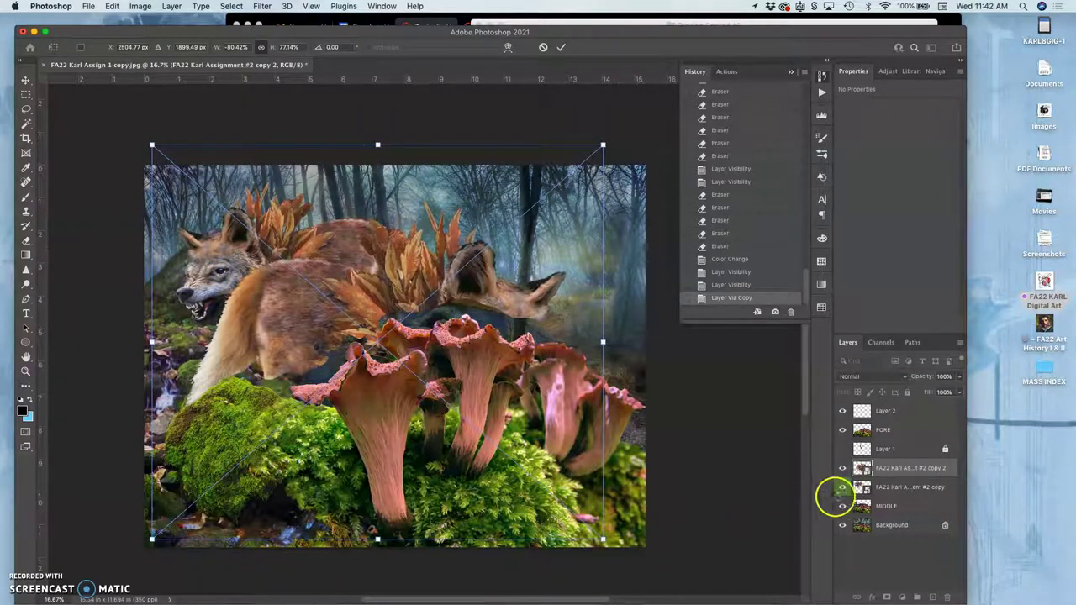
key("e")
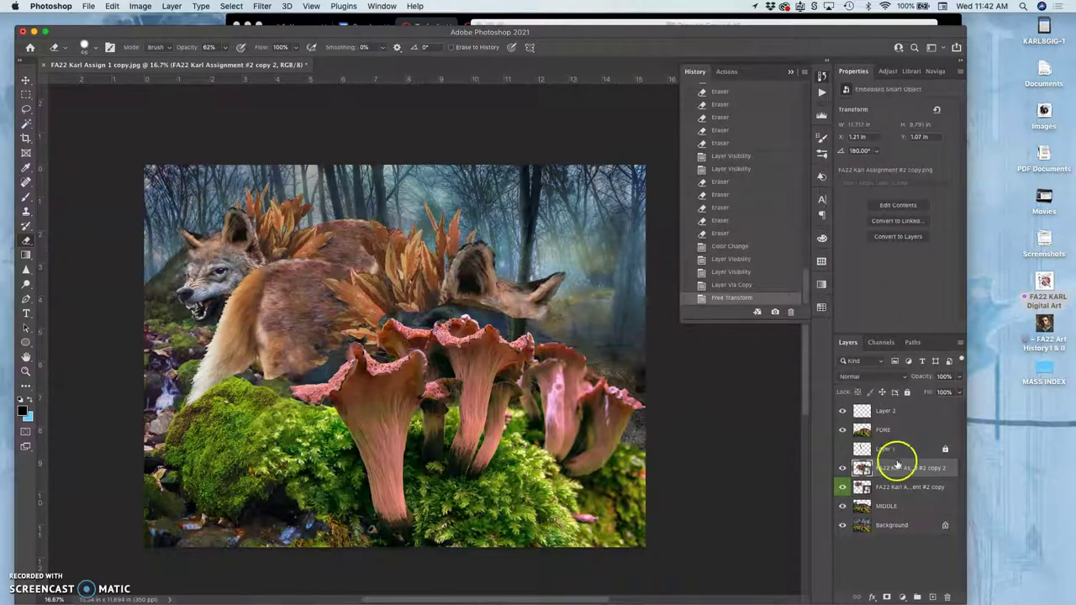
Step: Move the wolf copy above FORE and shift it to the right
left_click_drag(893, 477, 893, 422)
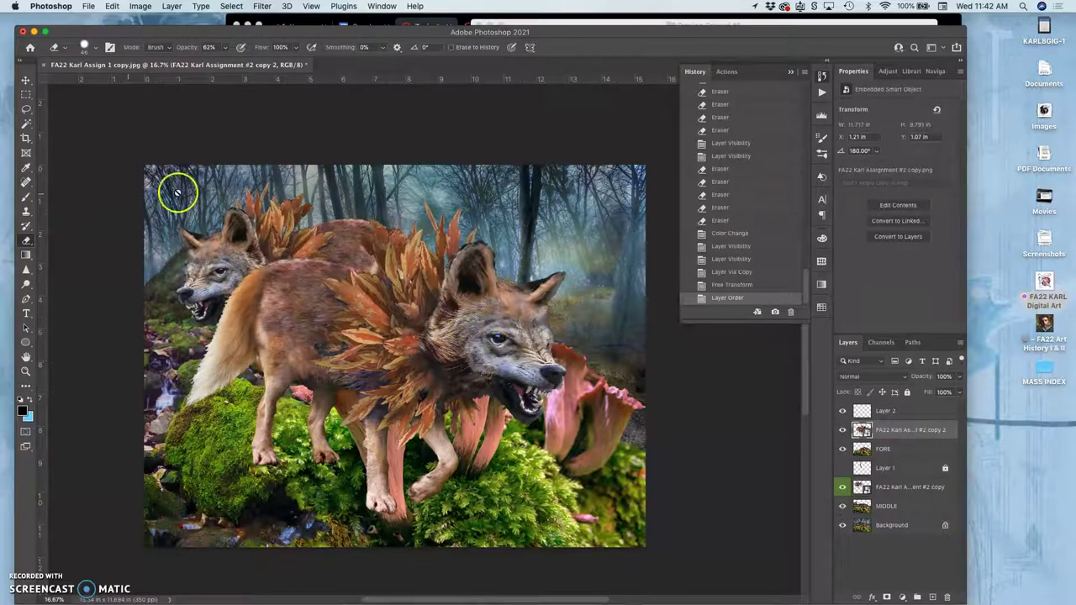
left_click(26, 80)
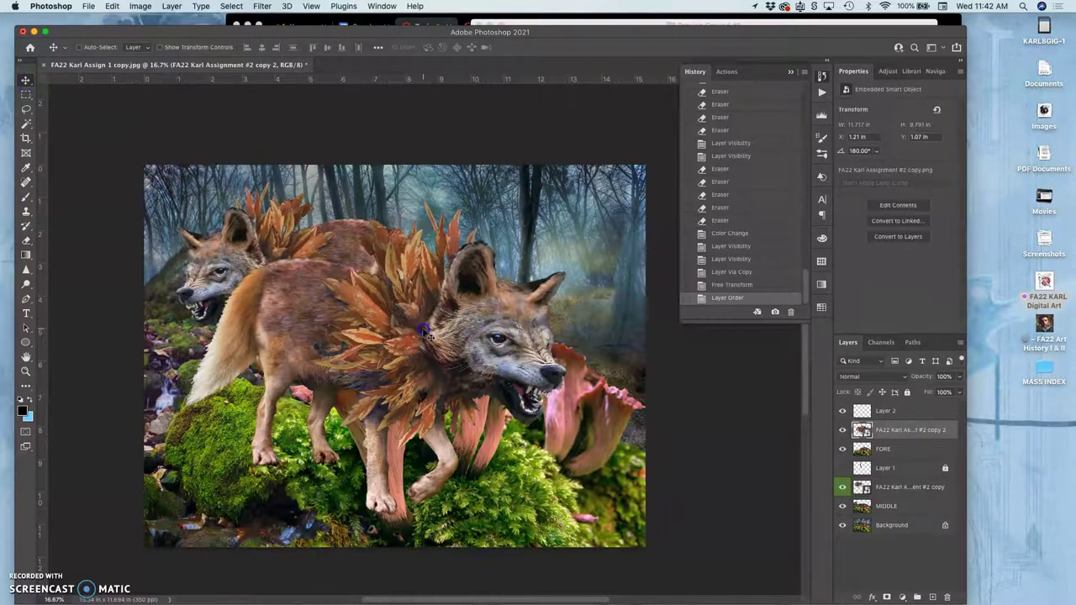
left_click_drag(424, 332, 484, 331)
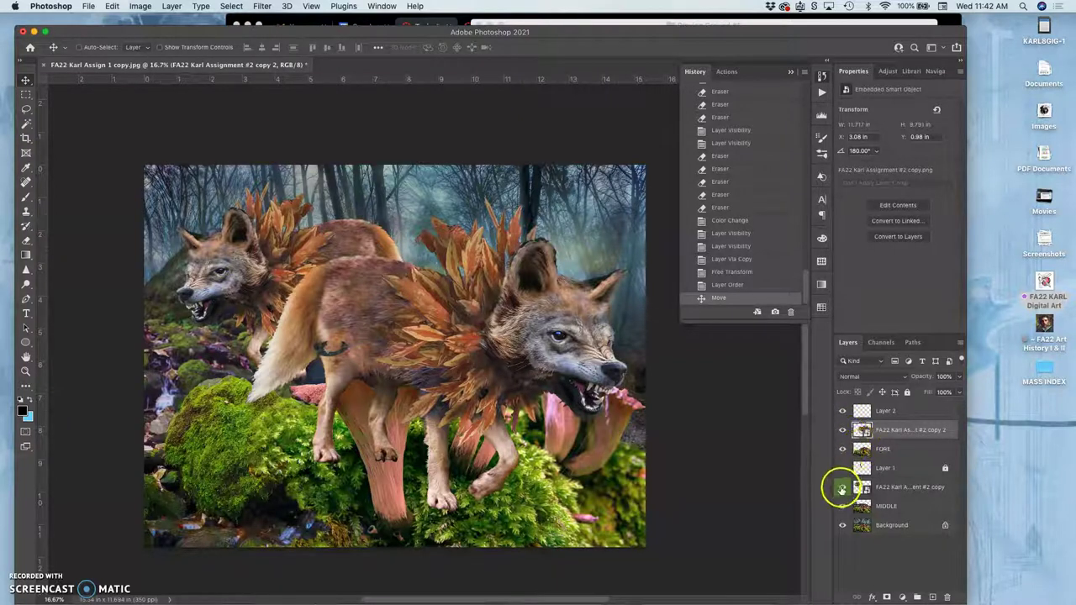
Step: Hide the original wolf and Layer 2, and label the wolf copy green
left_click(842, 488)
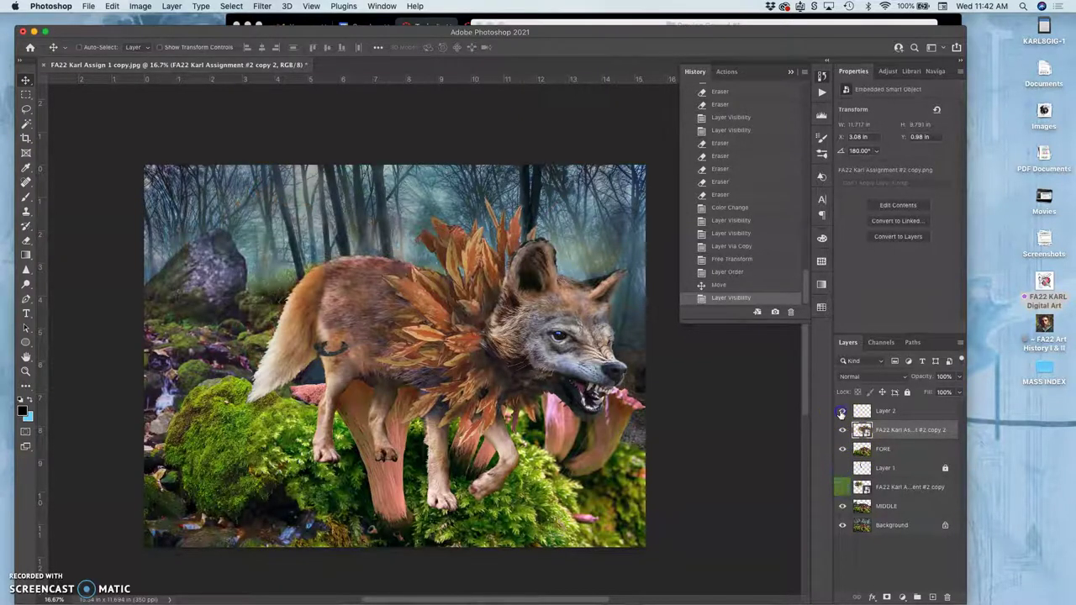
left_click(843, 411)
right_click(844, 430)
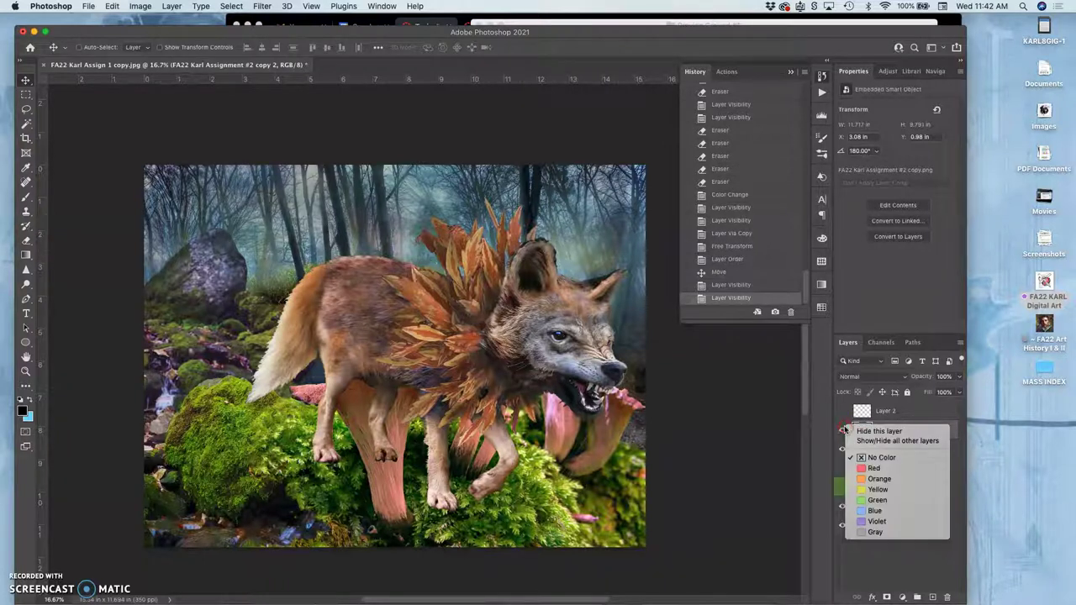
left_click(864, 500)
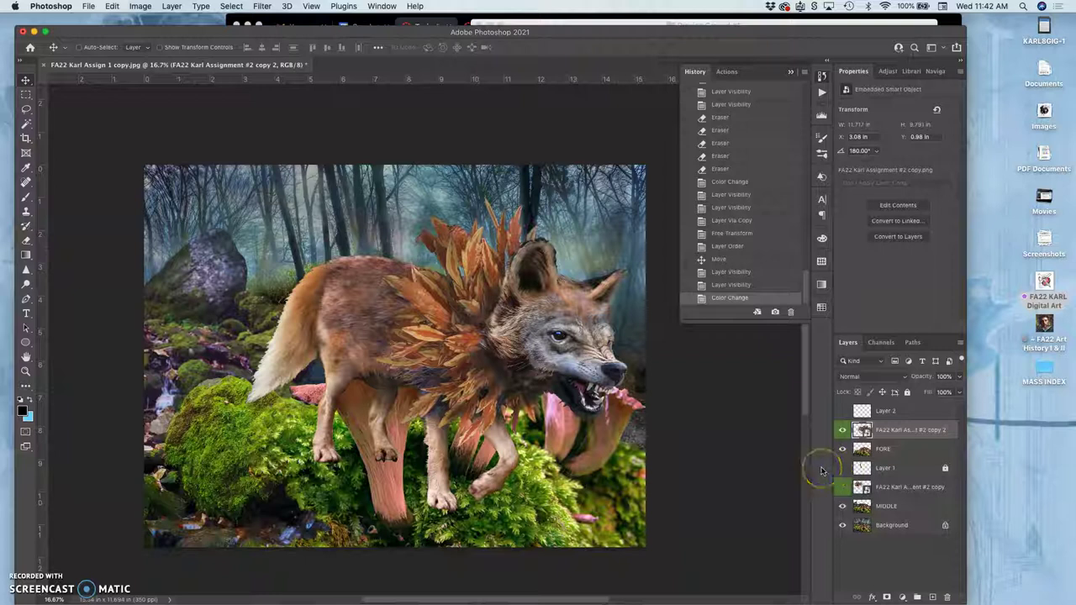
Step: Duplicate the FORE layer and place the copy above the new wolf
left_click(885, 460)
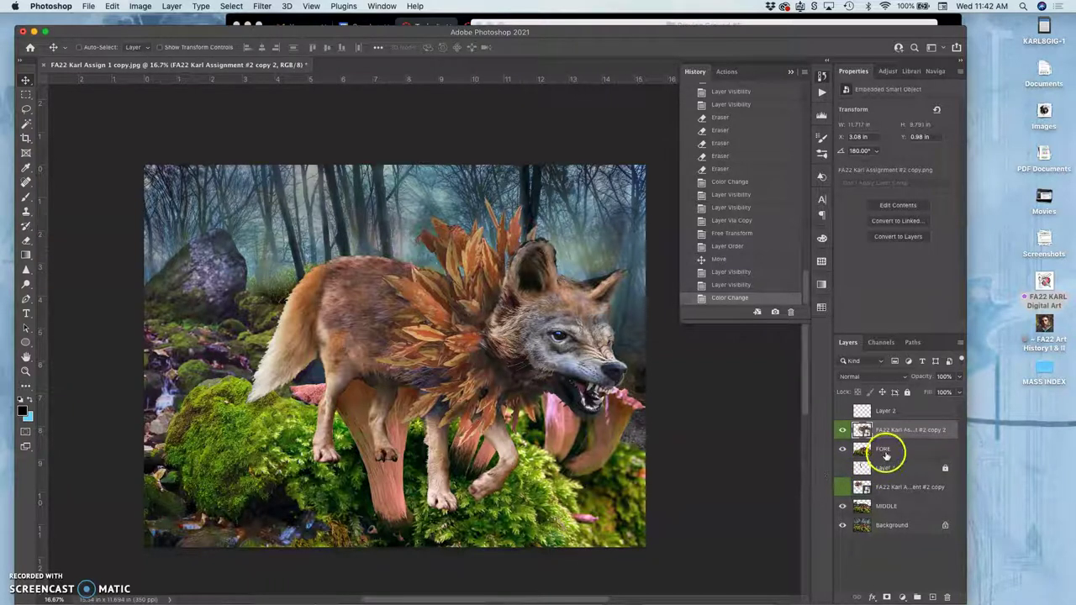
left_click(884, 453)
key("super+j")
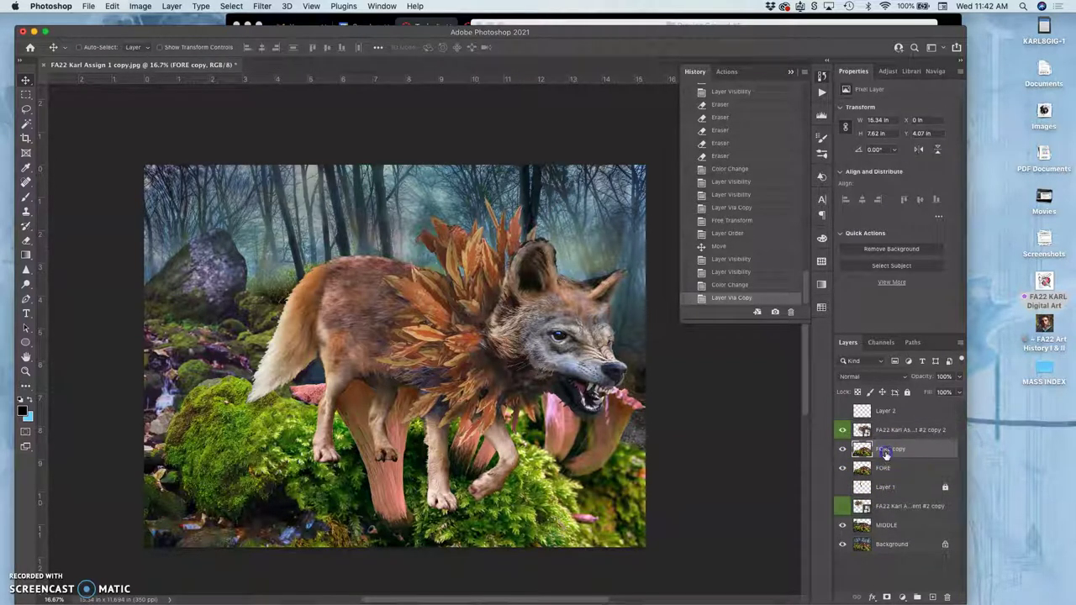
left_click_drag(885, 454, 887, 417)
Step: Lasso around the wolf's head and delete that area from FORE copy
key("super+equal")
key("super+equal")
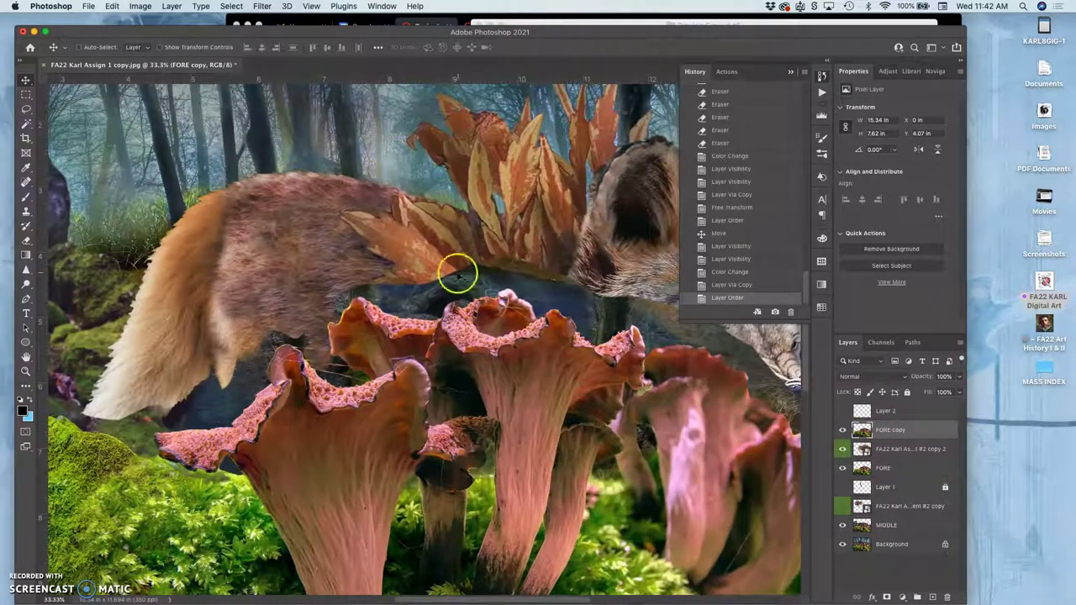
left_click_drag(524, 312, 176, 135)
left_click(26, 108)
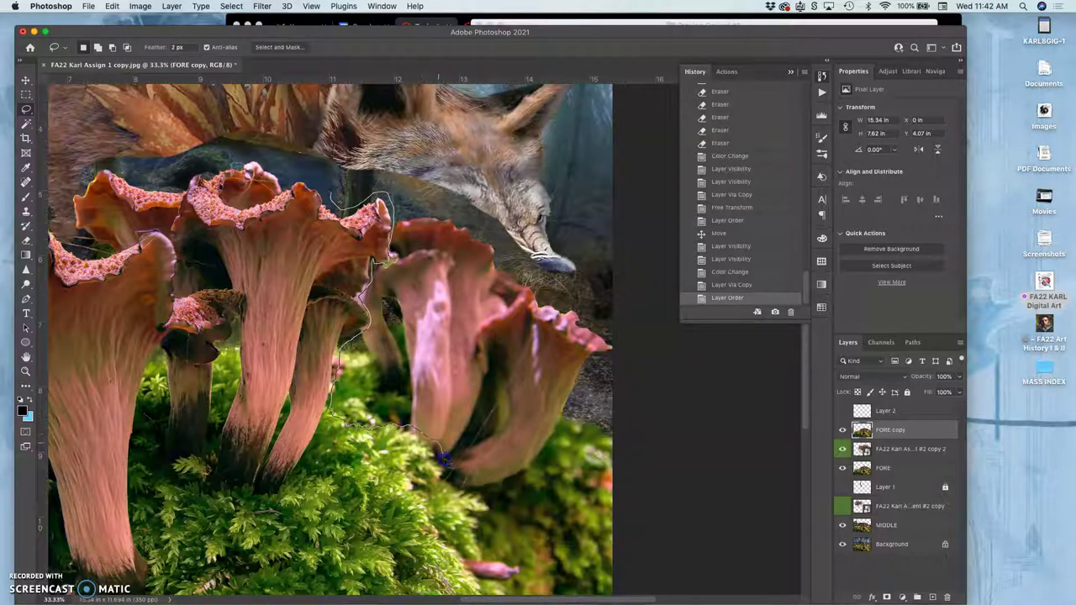
mouse_move(642, 402)
left_mouse_down()
mouse_move(662, 264)
mouse_move(598, 157)
mouse_move(471, 107)
mouse_move(349, 121)
left_mouse_up()
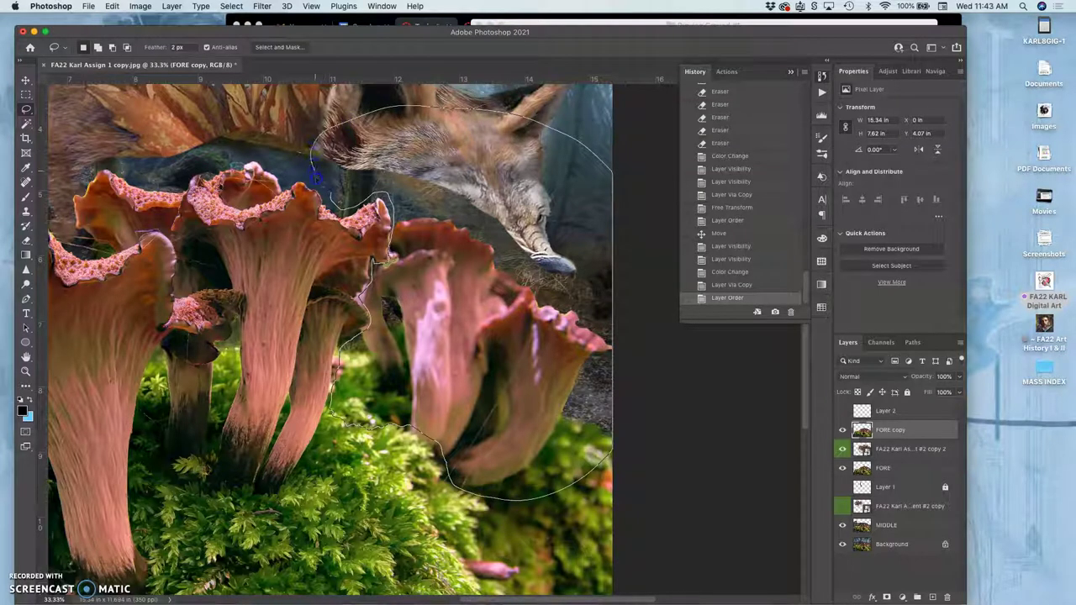
left_click_drag(353, 167, 356, 152)
key("Delete")
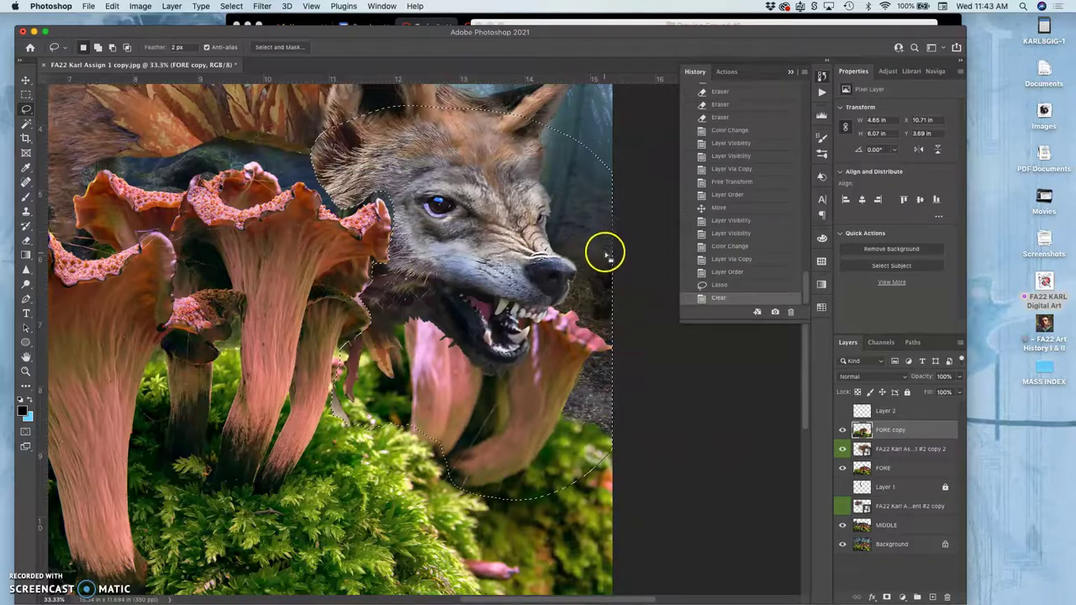
Step: Nudge the lasso selection into place, then deselect
key("super+minus")
key("super+minus")
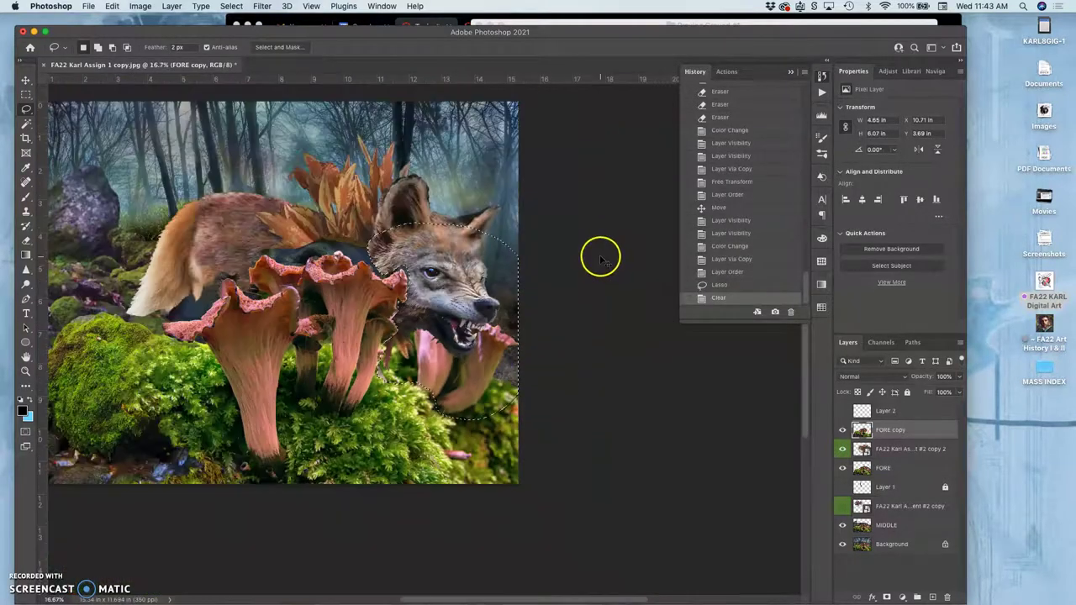
key("super+plus")
key("super+plus")
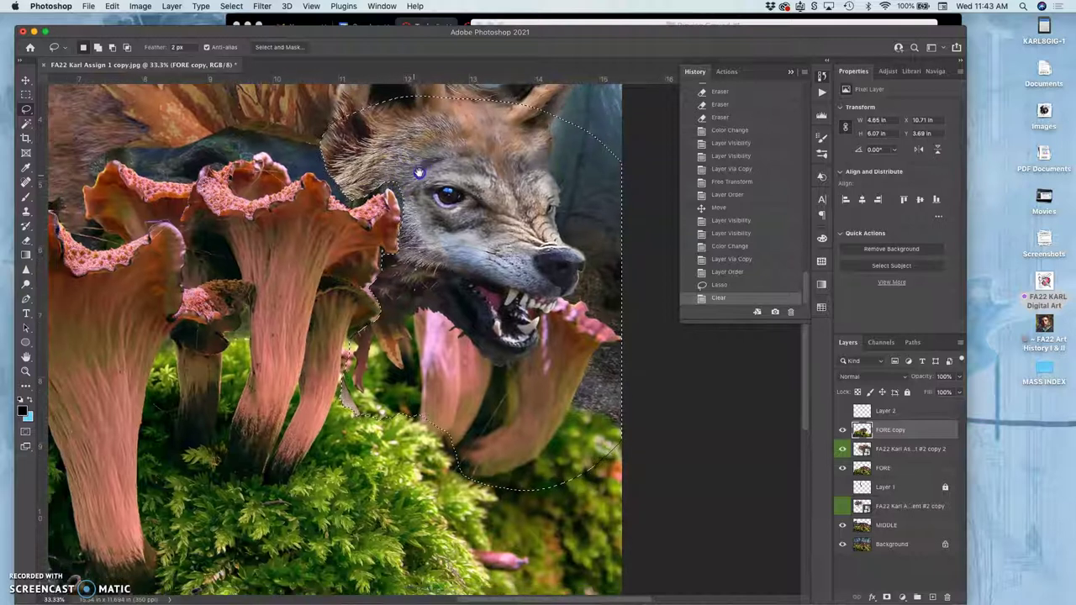
scroll(410, 176, "down", 1)
scroll(410, 176, "left", 1)
scroll(391, 353, "down", 1)
scroll(391, 353, "left", 1)
mouse_move(380, 397)
left_mouse_down()
mouse_move(360, 410)
mouse_move(355, 366)
left_mouse_up()
left_click(356, 350)
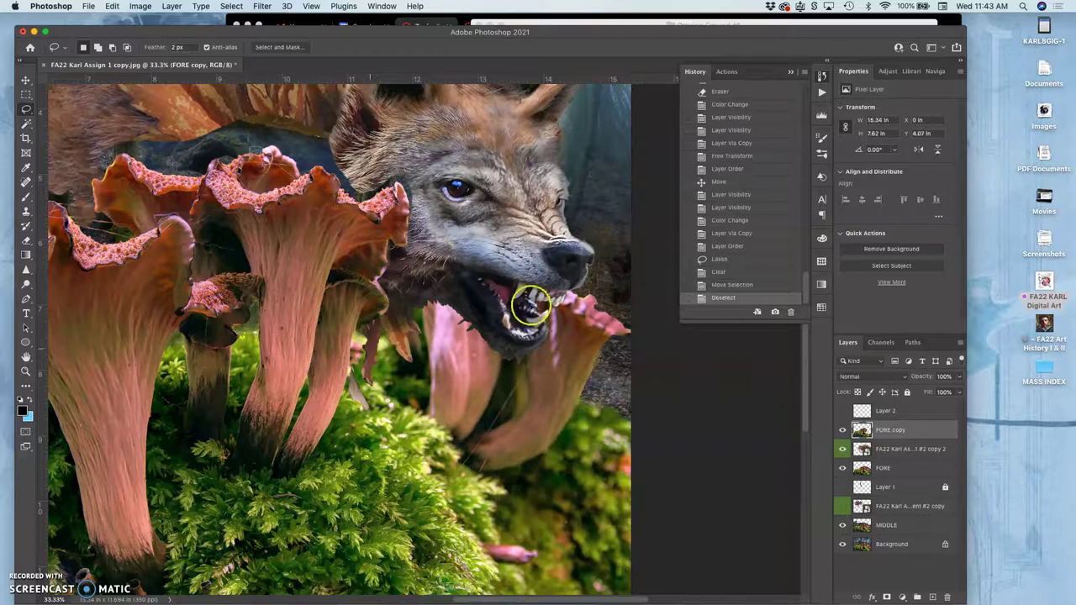
Step: Toggle FORE copy's visibility twice to compare the result
left_click(842, 430)
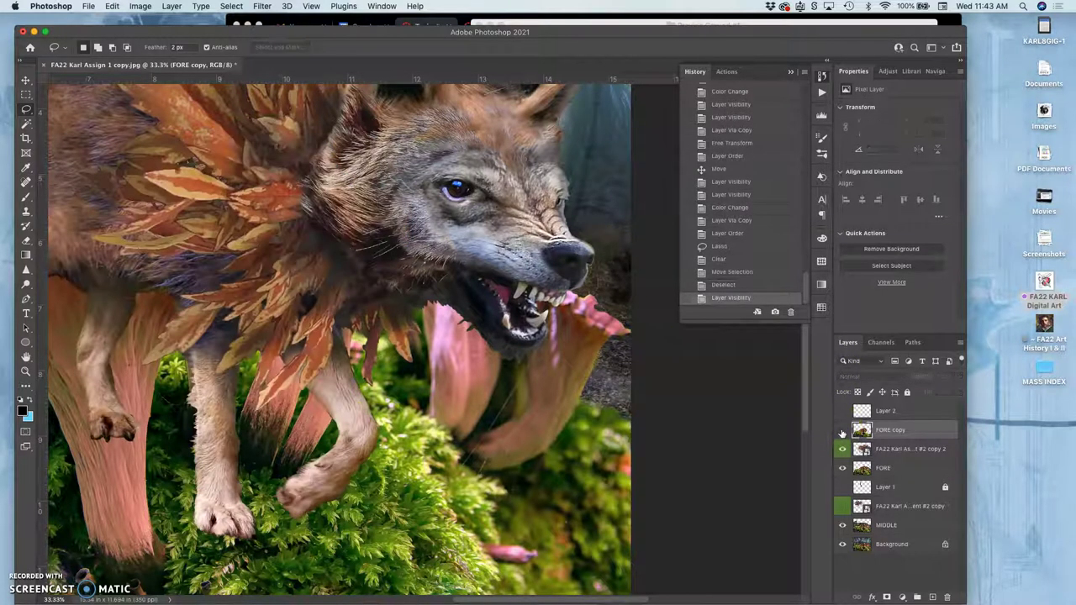
left_click(842, 430)
left_click(843, 430)
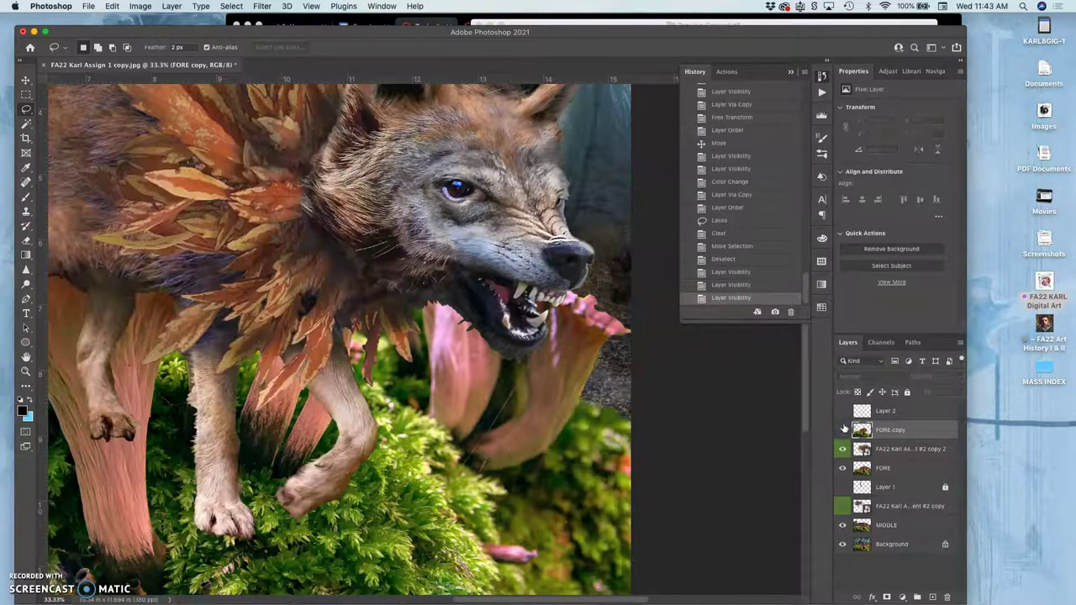
left_click(843, 430)
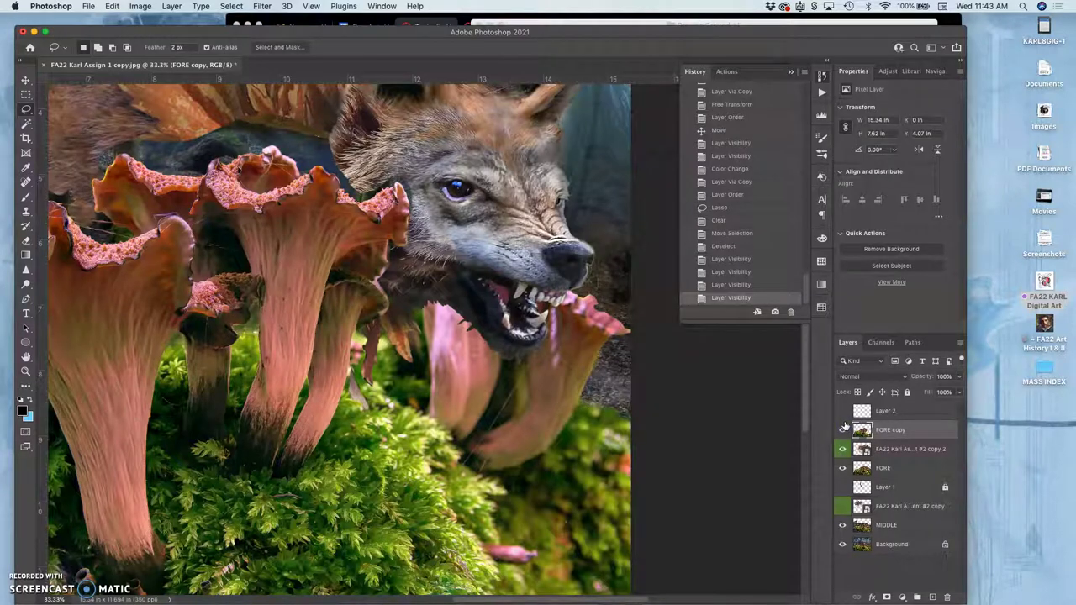
Step: Lasso the dark strip over the wolf's back on FORE copy, delete it, and deselect
key("super+minus")
key("super+minus")
key("super+minus")
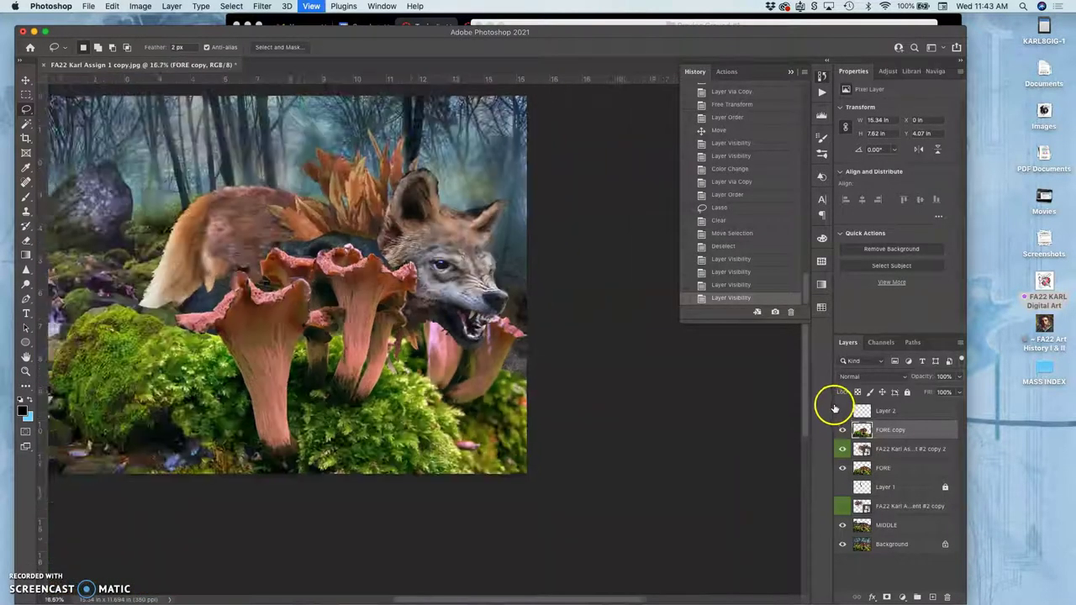
key("super+plus")
key("super+plus")
key("super+plus")
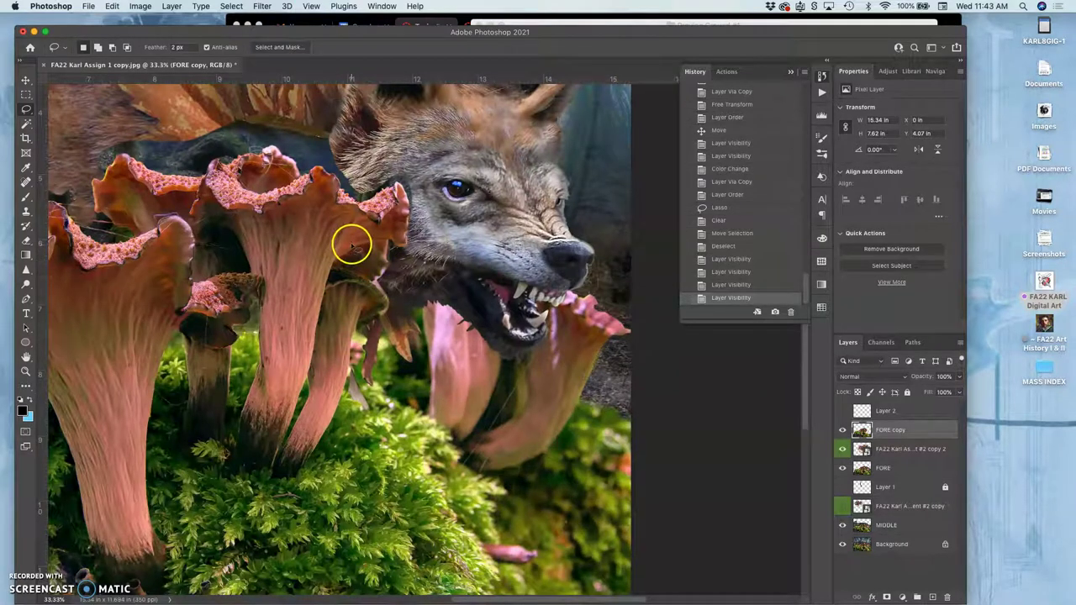
left_click_drag(352, 245, 532, 308)
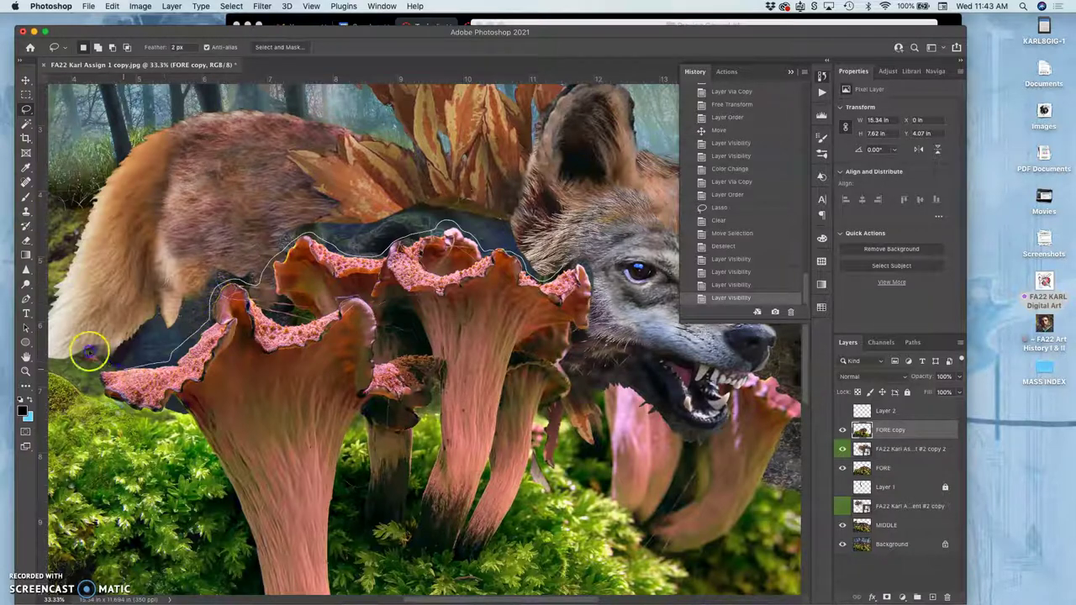
mouse_move(85, 343)
left_mouse_down()
mouse_move(97, 257)
mouse_move(210, 175)
mouse_move(377, 153)
mouse_move(517, 176)
mouse_move(547, 185)
left_mouse_up()
key("Delete")
key("super+d")
key("super+minus")
key("super+minus")
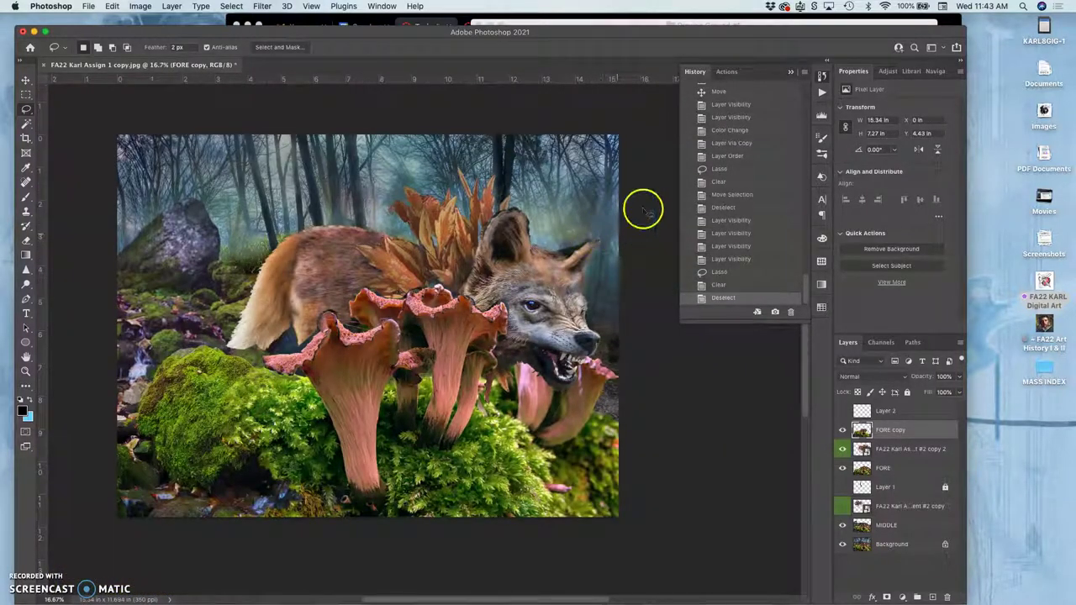
Step: Hide the original wolf, show the leaf-maned wolf, and nudge it slightly down
left_click(842, 449)
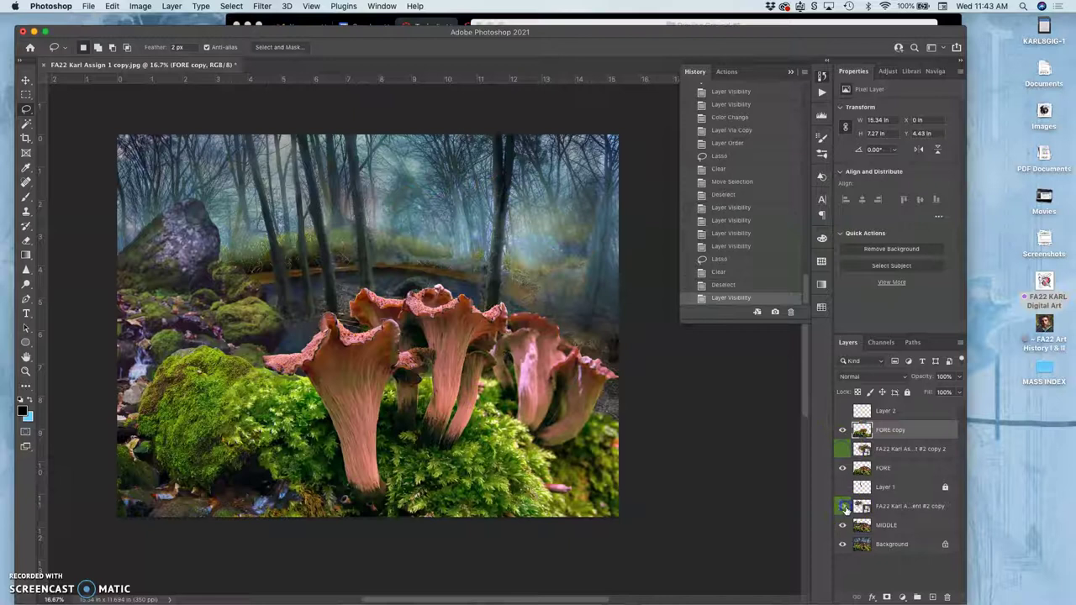
left_click(842, 506)
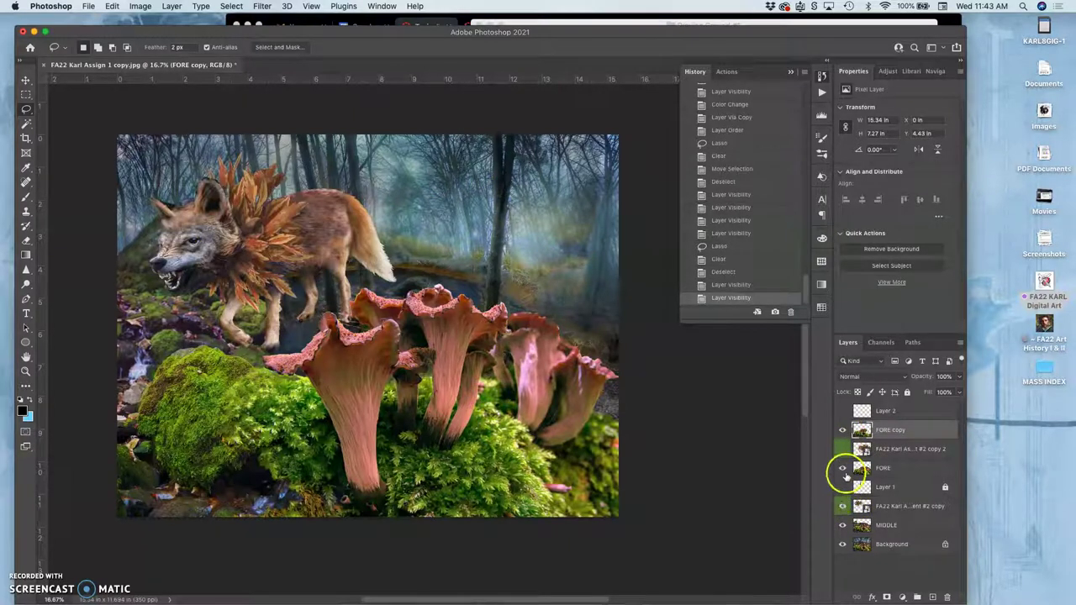
left_click(882, 506)
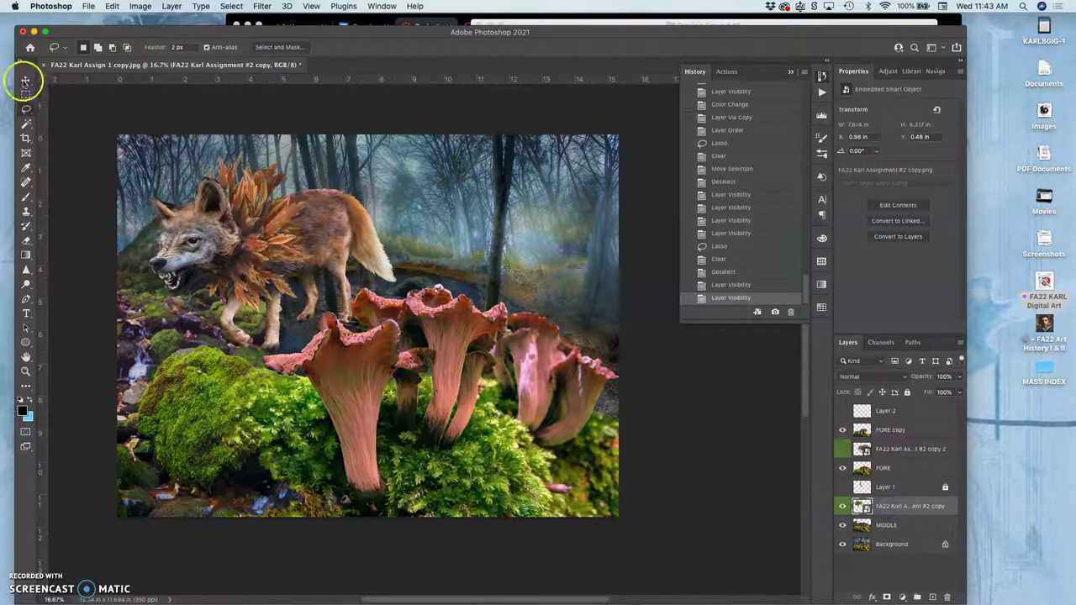
left_click(26, 81)
left_click_drag(307, 242, 310, 258)
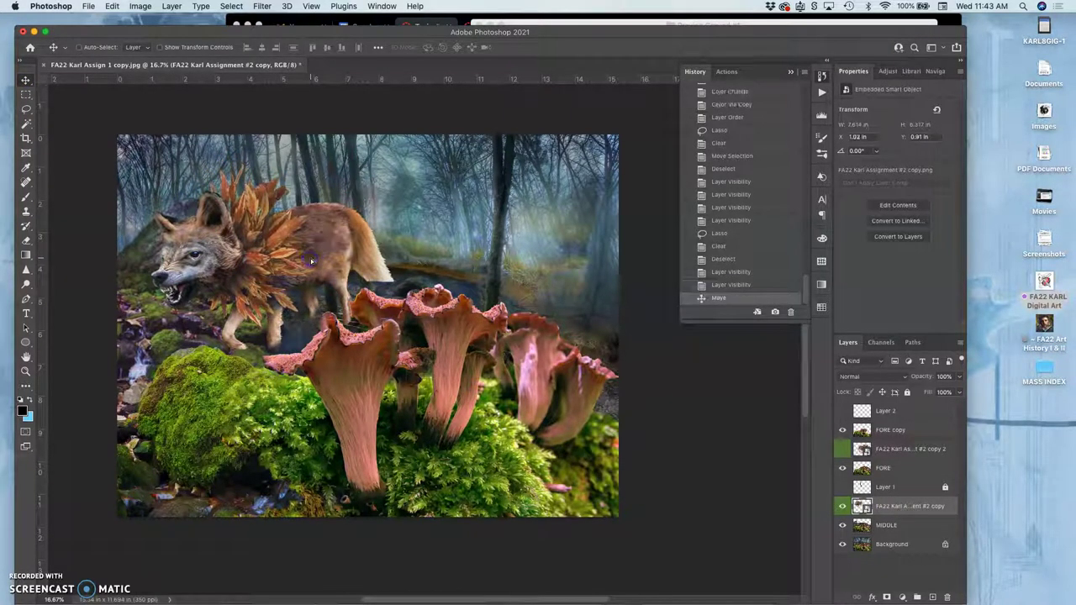
Step: Show the tree trunk layer and toggle Layer 2 and FORE copy, leaving Layer 2 hidden
left_click(842, 488)
left_click(843, 412)
left_click(843, 420)
left_click(843, 421)
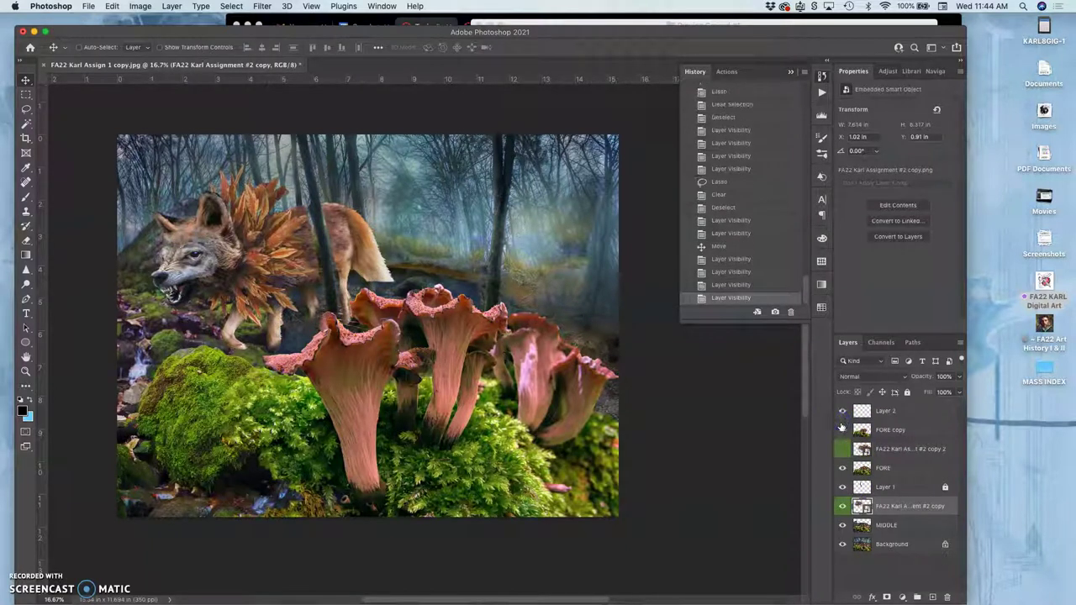
left_click(843, 427)
left_click(842, 411)
left_click(843, 428)
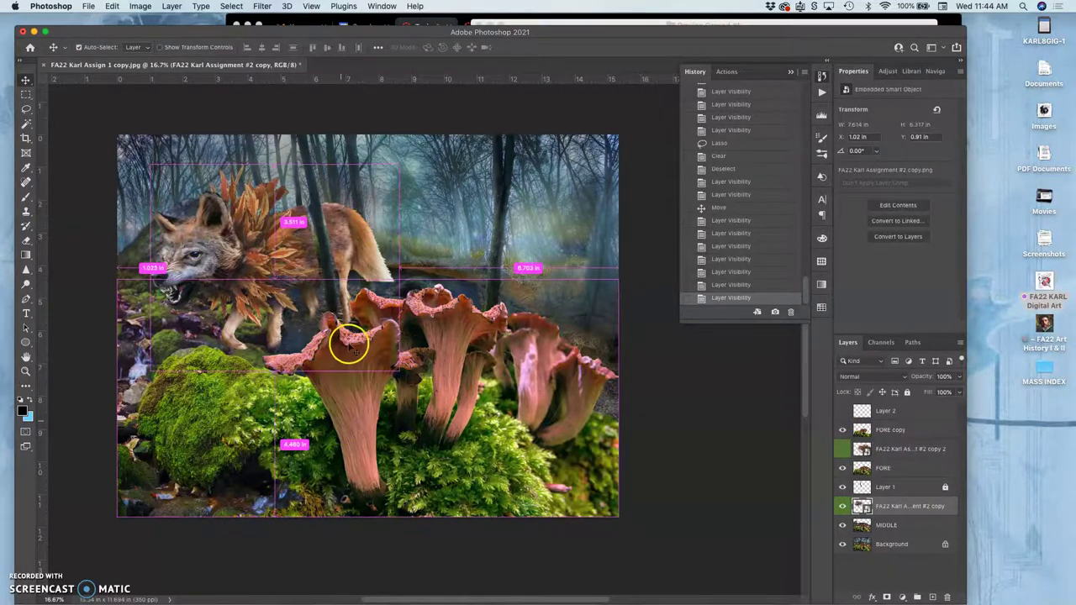
Step: Hide the MIDDLE and Background layers
key("super+equal")
key("super+equal")
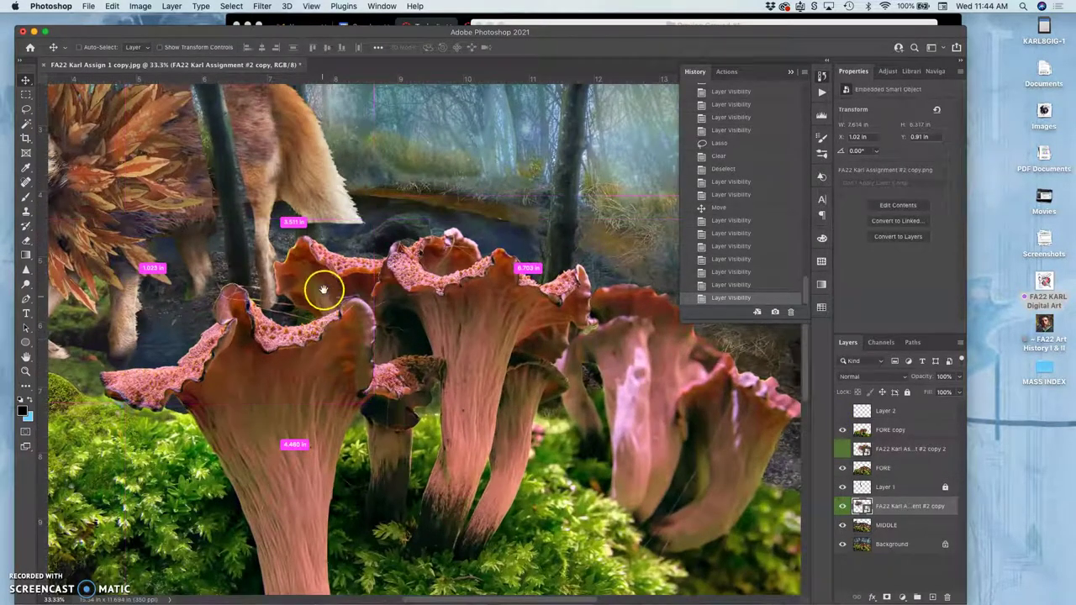
left_click_drag(319, 296, 602, 341)
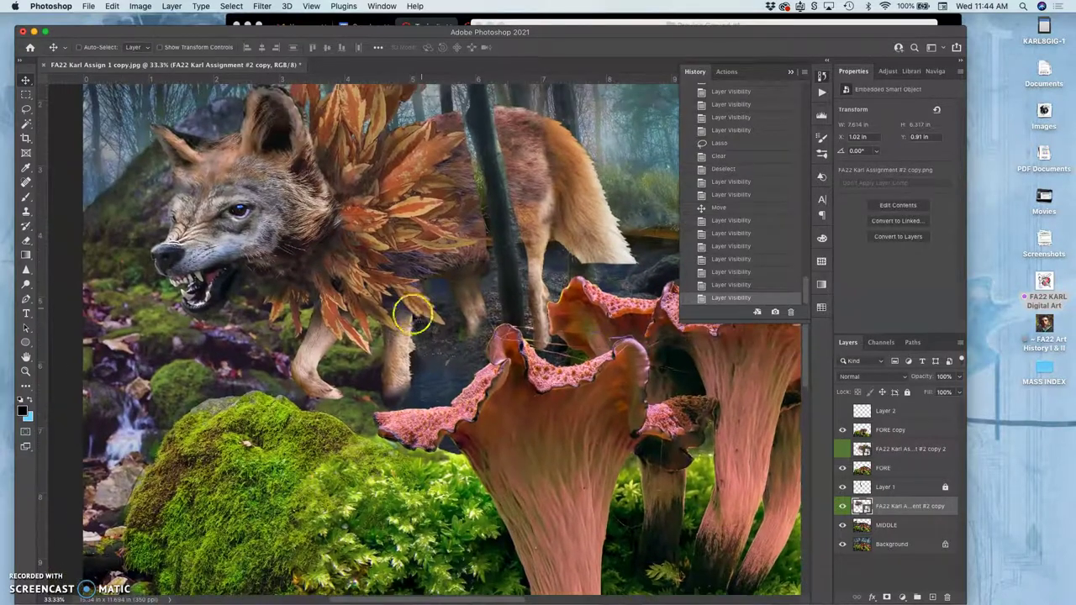
key("super+minus")
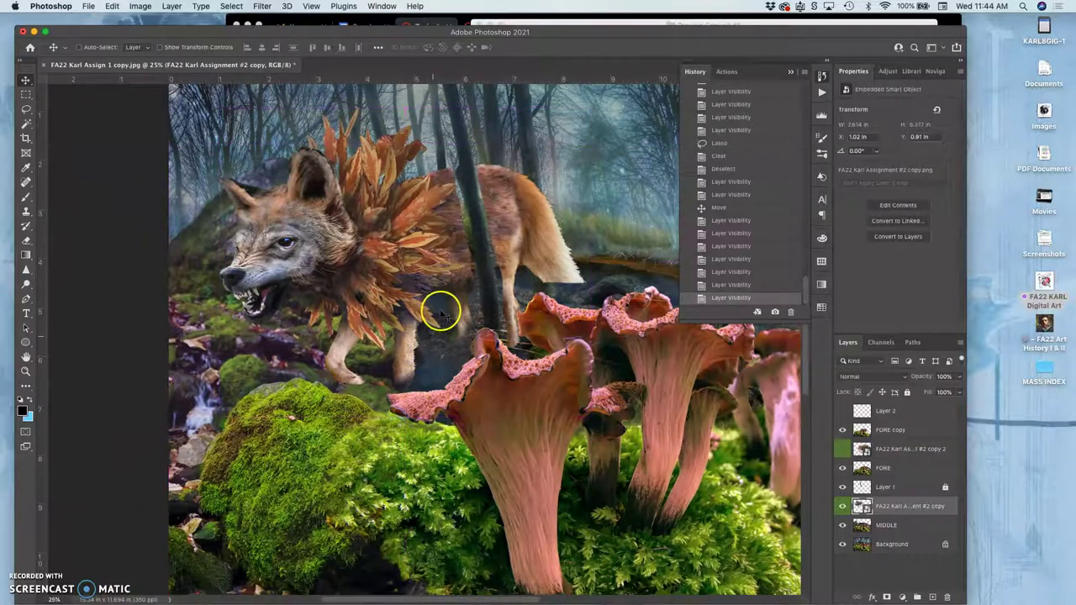
left_click_drag(842, 521, 841, 545)
Step: Hide Layer 1, FORE and FORE copy, leaving only the wolf layer visible
left_click(842, 487)
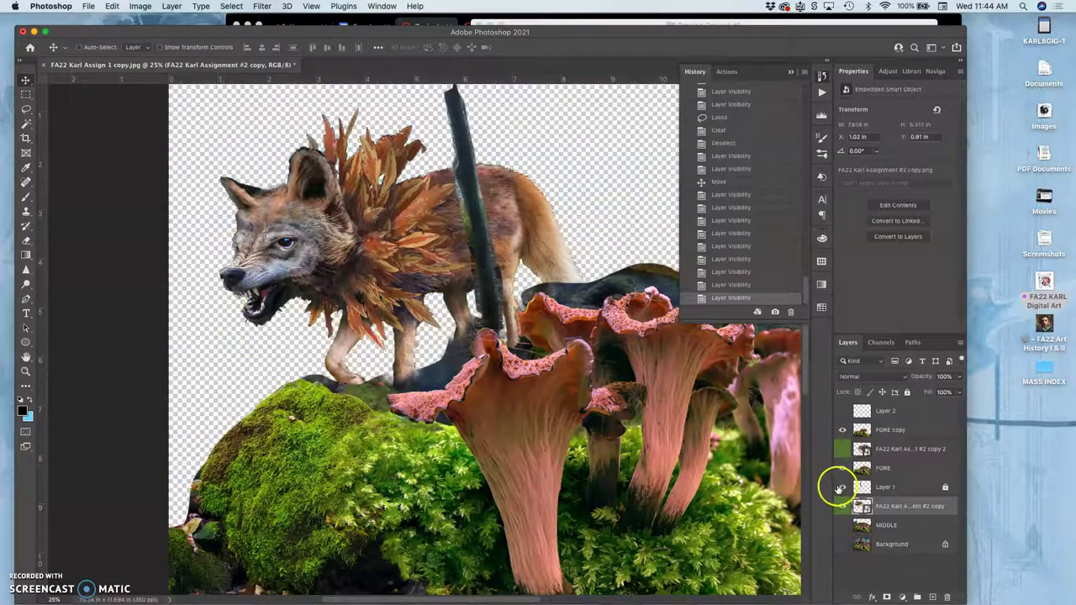
left_click(842, 467)
left_click(843, 429)
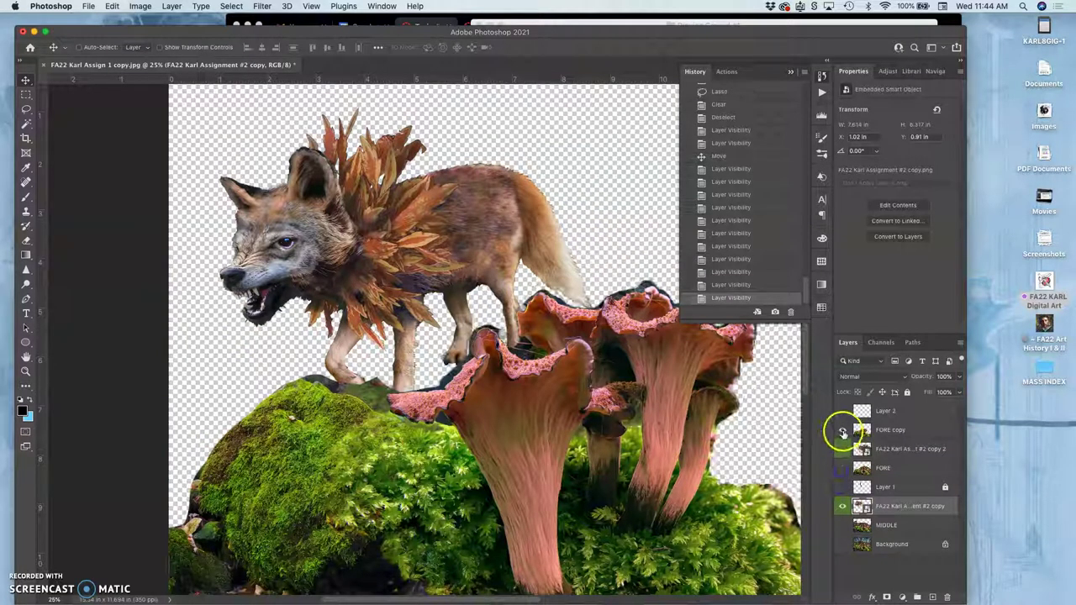
left_click(842, 430)
left_click(842, 430)
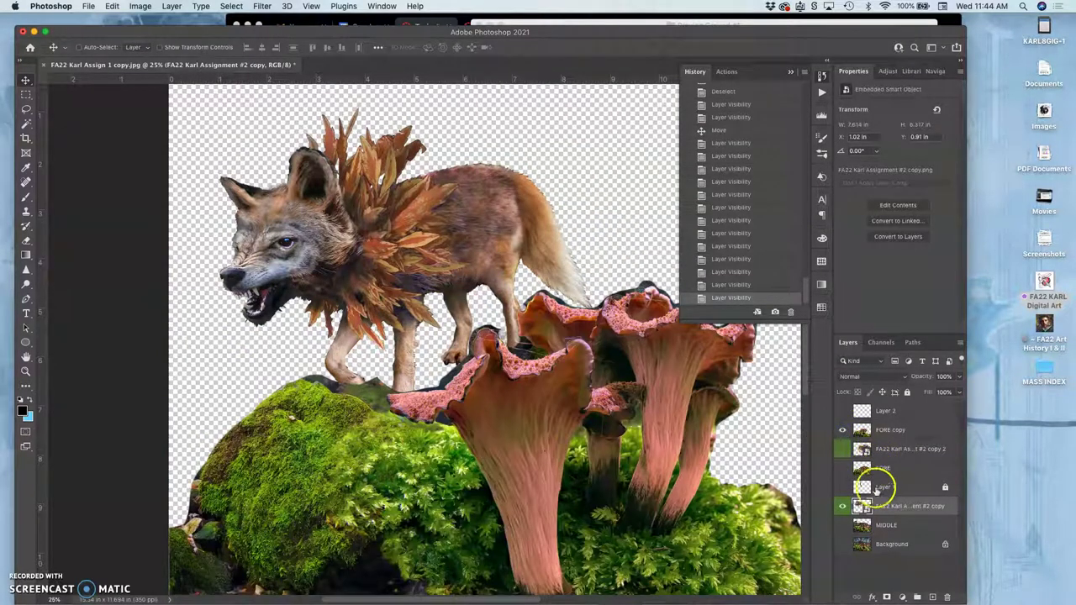
left_click(117, 6)
left_click(117, 6)
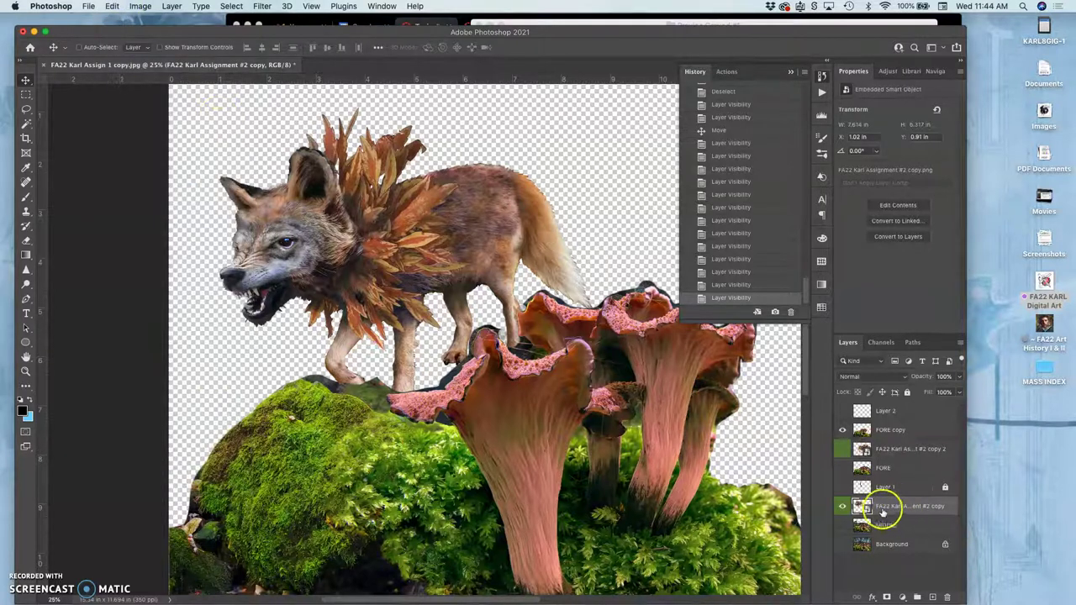
left_click(842, 506)
left_click(842, 506)
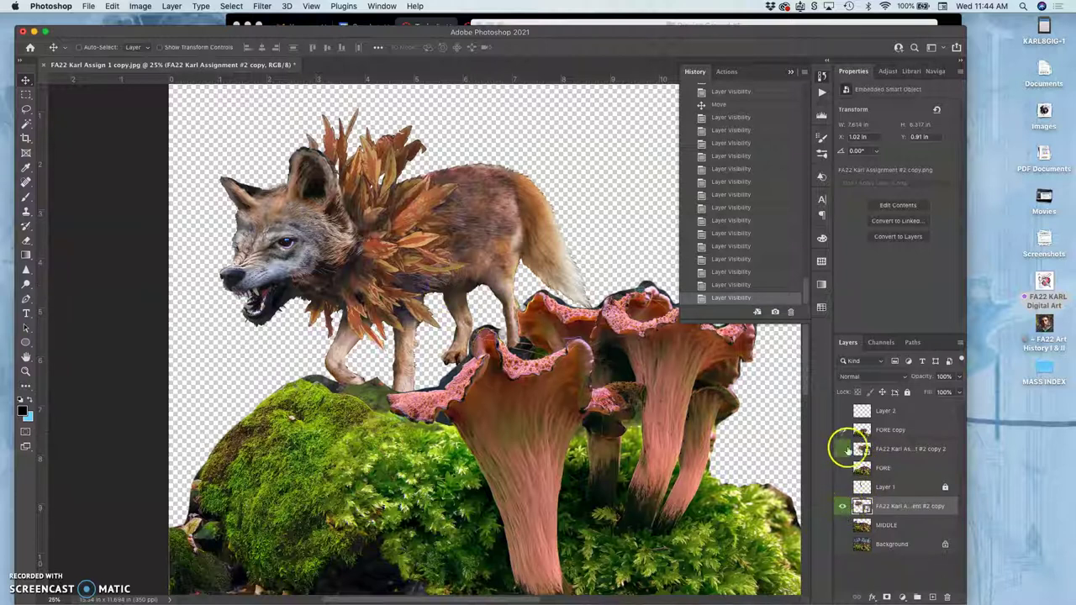
left_click(842, 430)
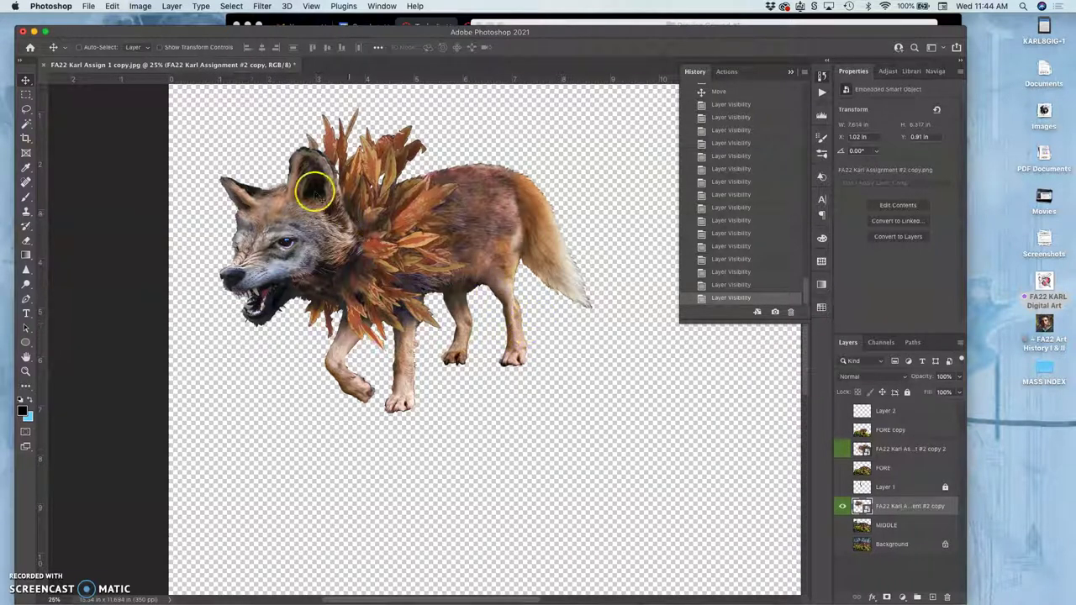
Step: Start Puppet Warp and pin the wolf's rear paw, front paws, muzzle and back
left_click(114, 7)
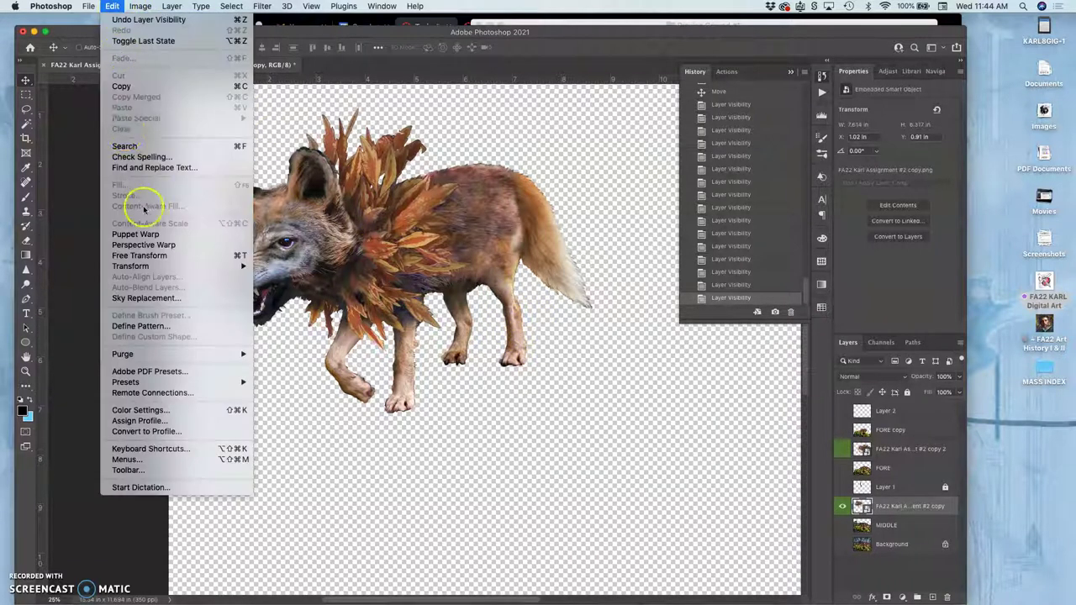
left_click(147, 243)
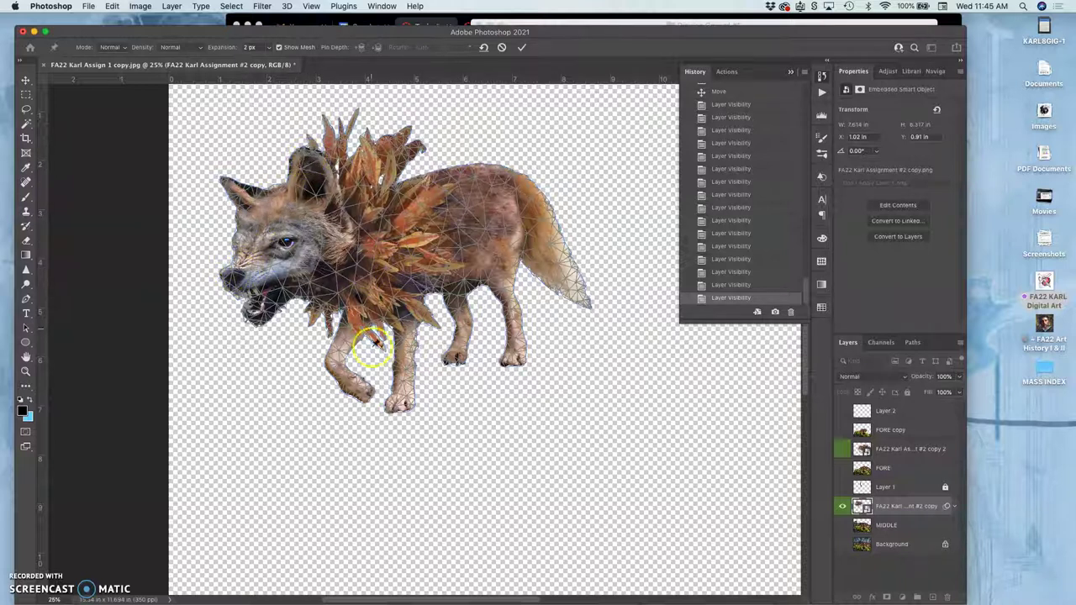
left_click(516, 356)
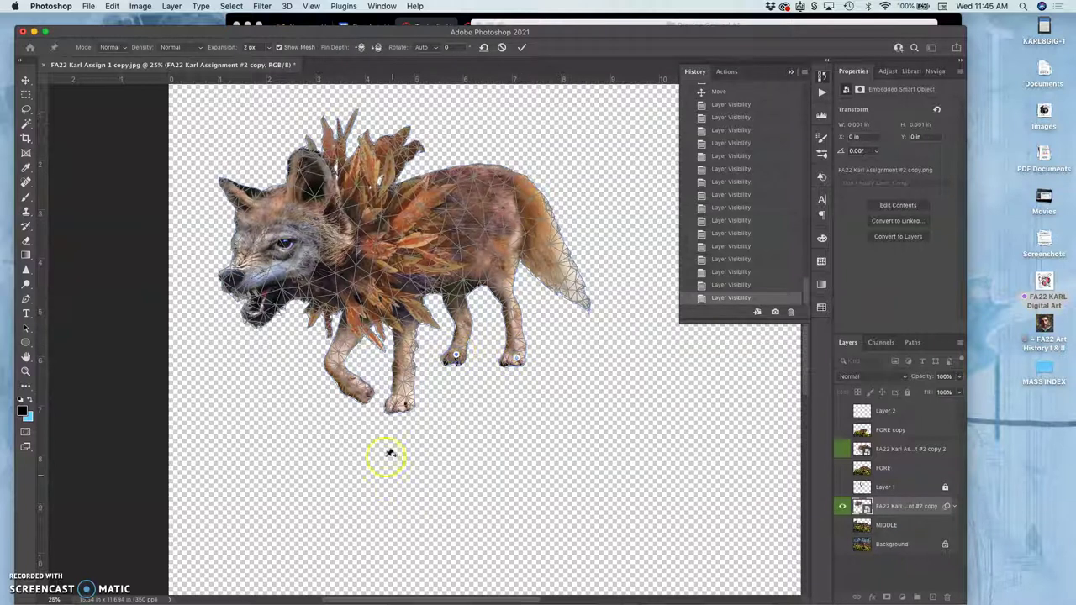
left_click(355, 387)
left_click(235, 275)
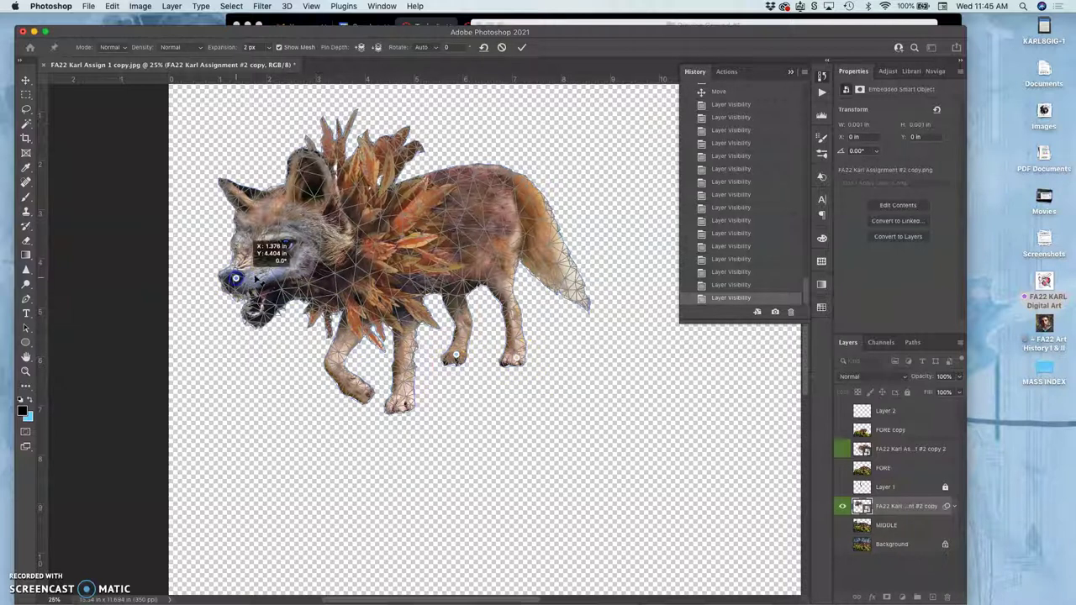
left_click(514, 175)
left_click(346, 372)
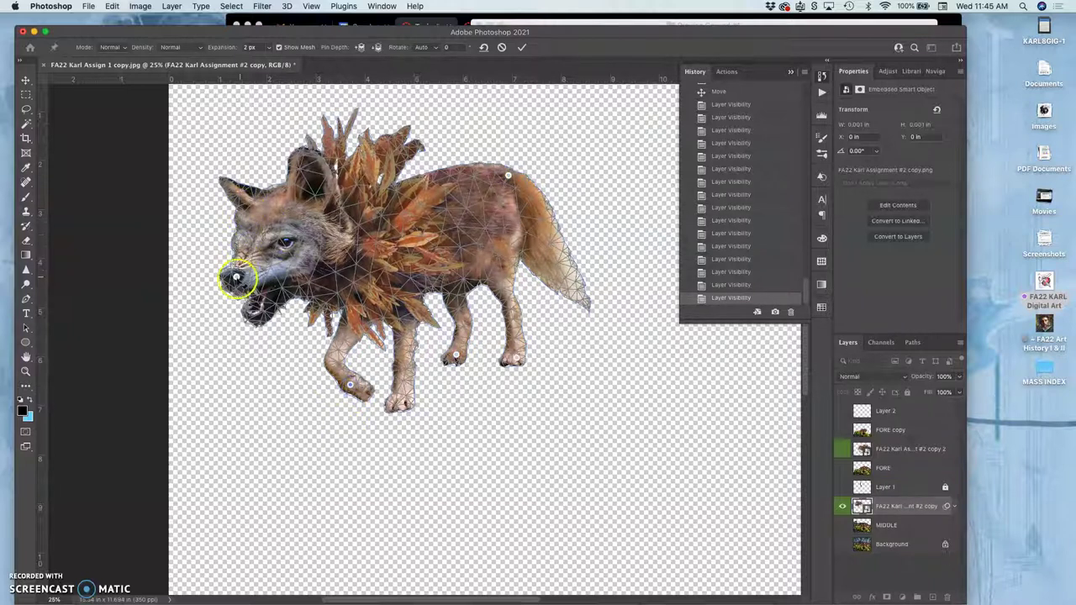
Step: Bend the head up, neck and back down, and adjust the hind foot and tail
mouse_move(238, 284)
left_mouse_down()
mouse_move(237, 245)
mouse_move(239, 262)
mouse_move(267, 263)
mouse_move(258, 282)
mouse_move(239, 259)
mouse_move(257, 252)
mouse_move(262, 277)
mouse_move(249, 270)
left_mouse_up()
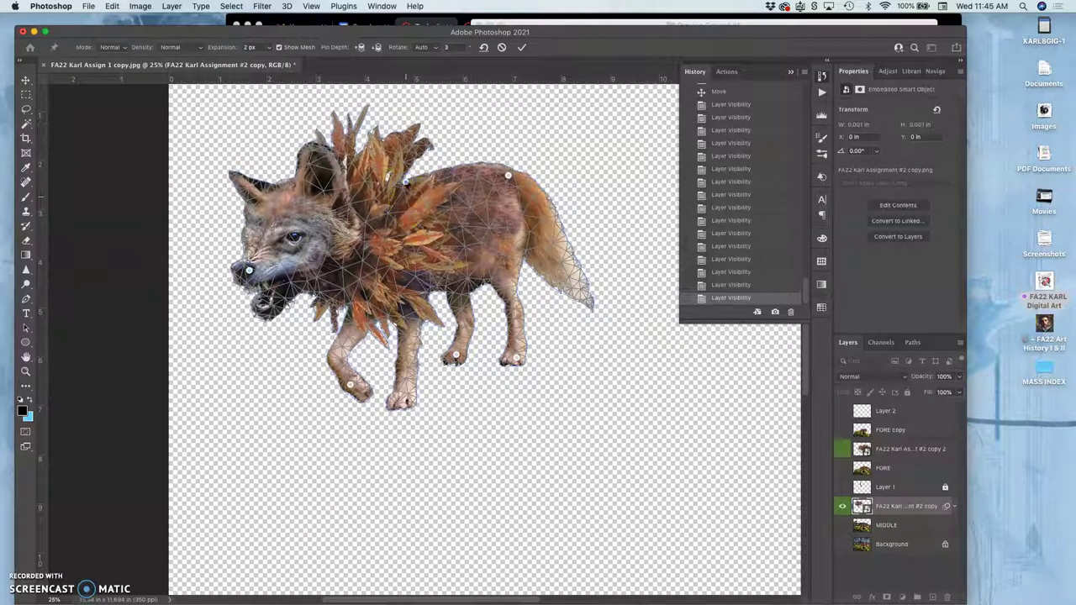
left_click_drag(405, 192, 403, 206)
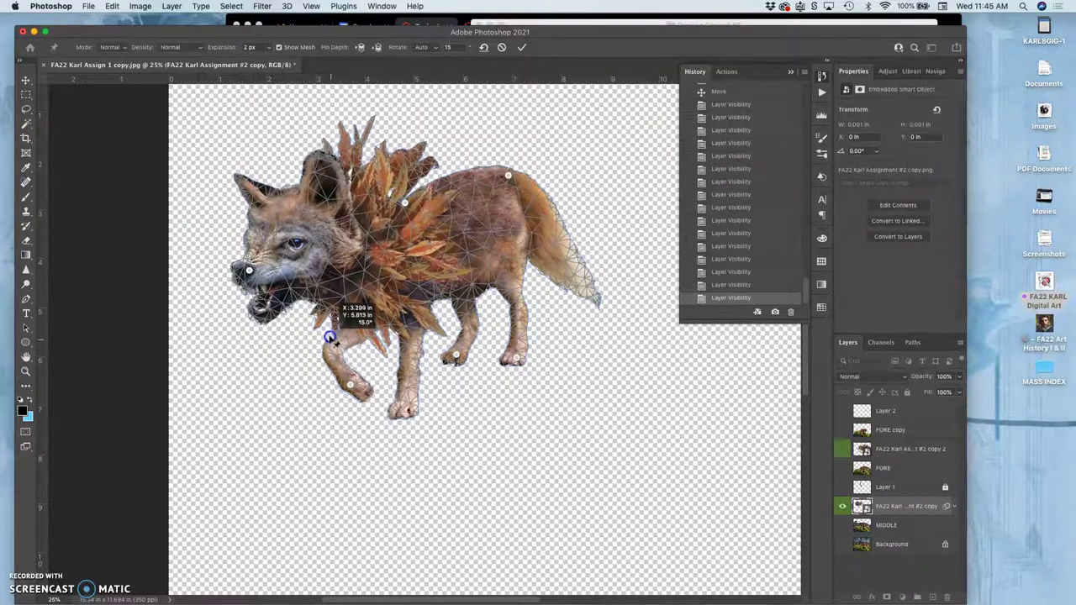
left_click(348, 383)
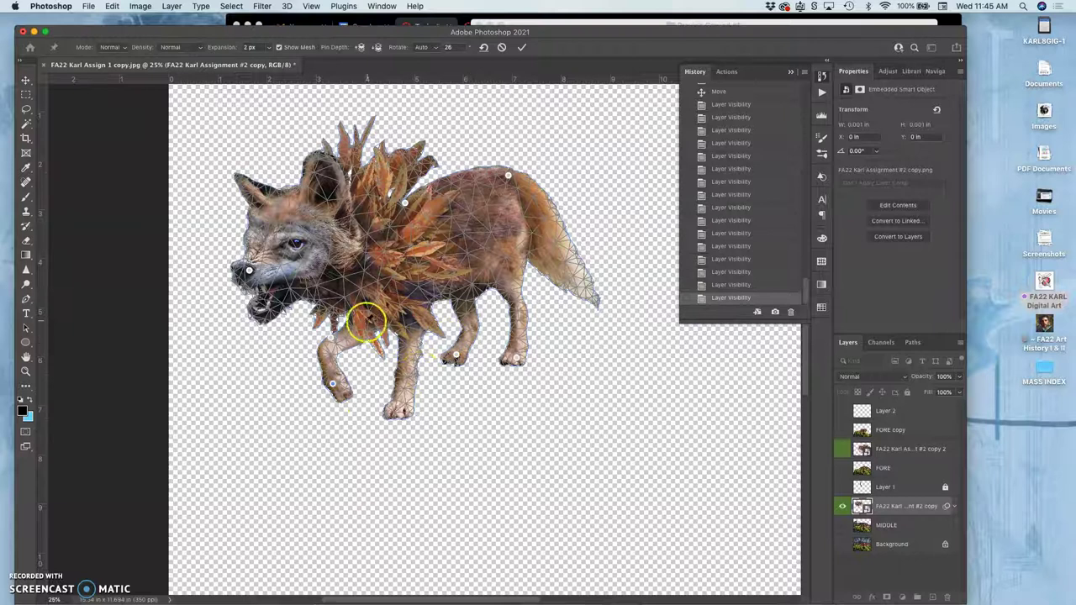
left_click_drag(339, 340, 335, 327)
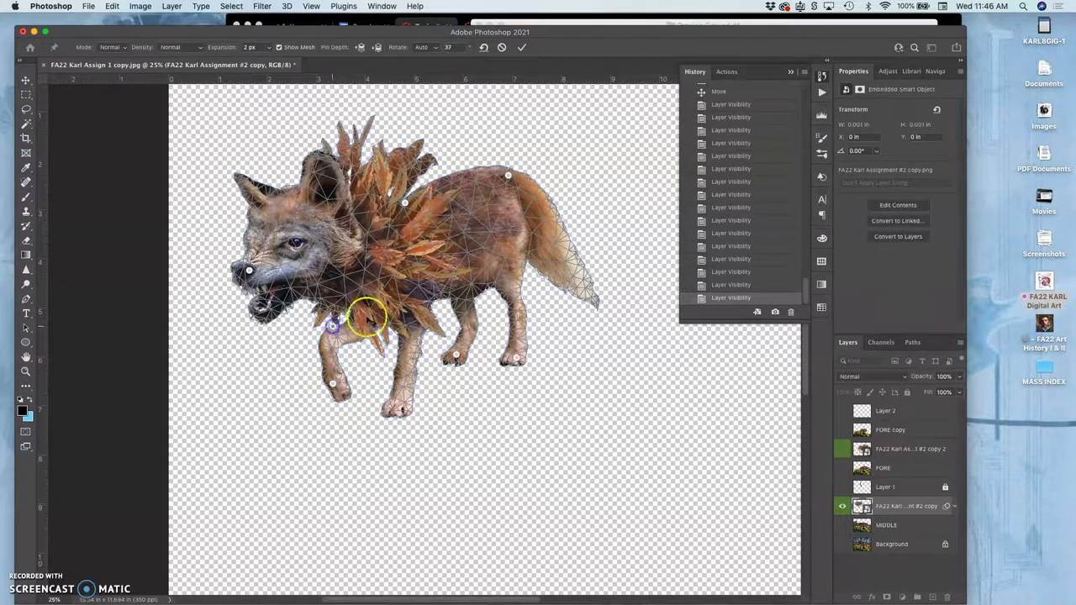
left_click_drag(374, 330, 371, 324)
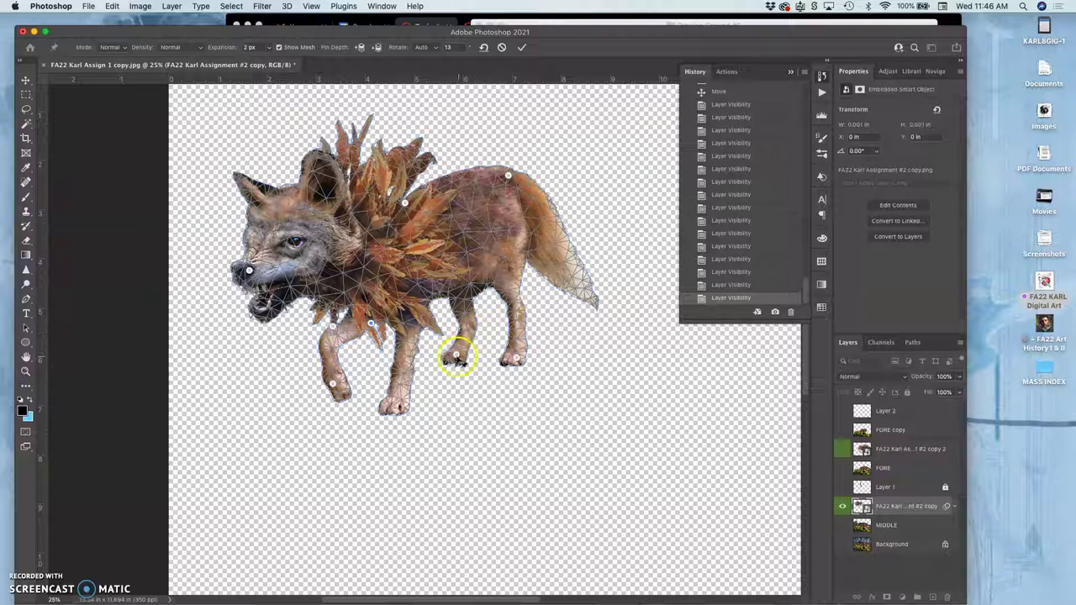
left_click_drag(457, 354, 464, 353)
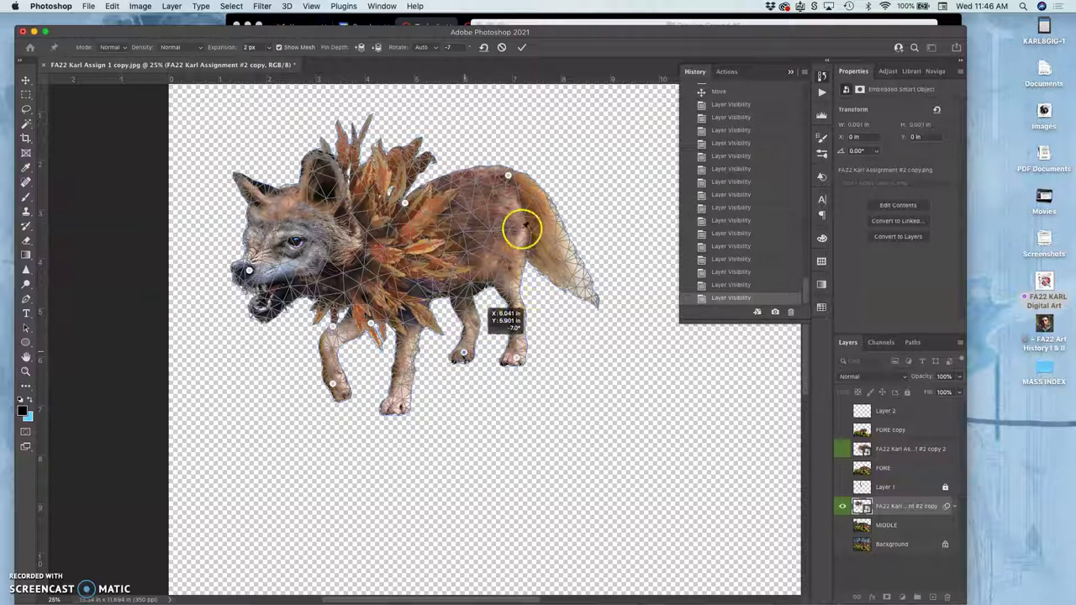
left_click_drag(506, 176, 509, 177)
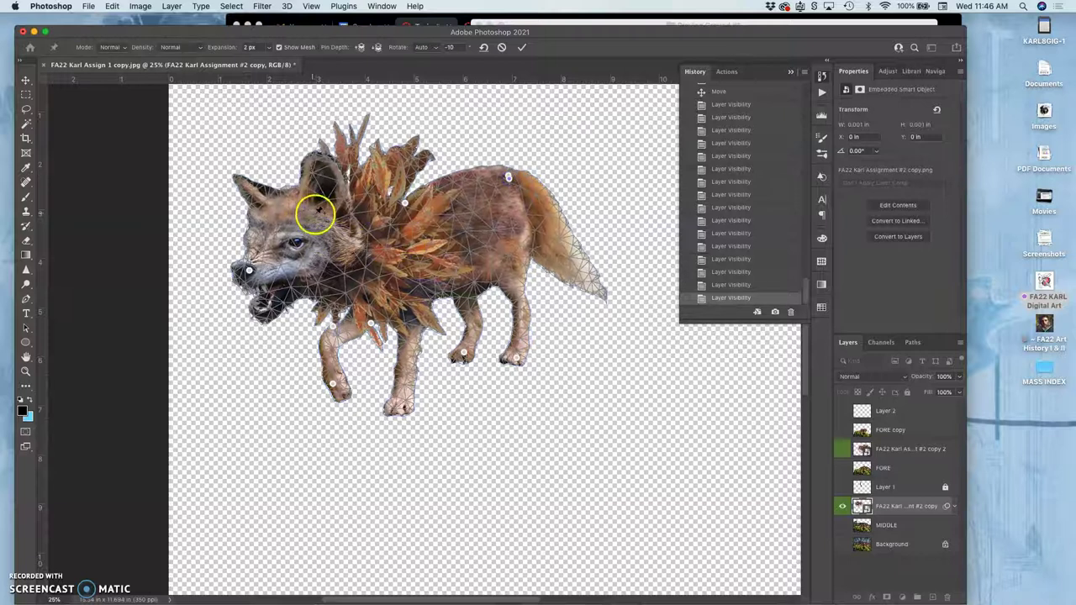
Step: Lift the wolf's jaw with the head pin
left_click(291, 192)
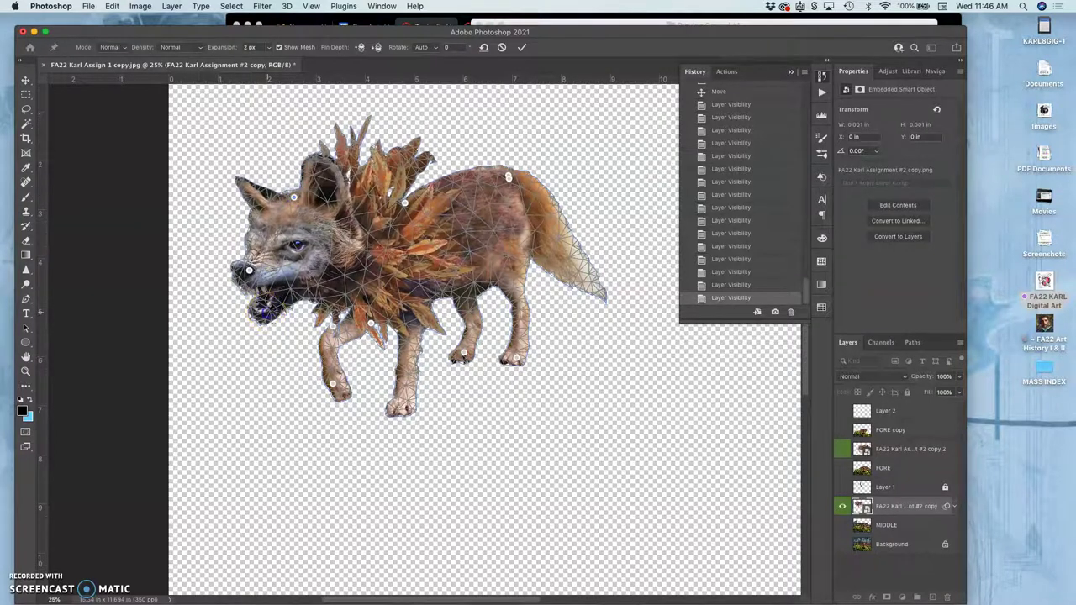
left_click_drag(274, 314, 270, 294)
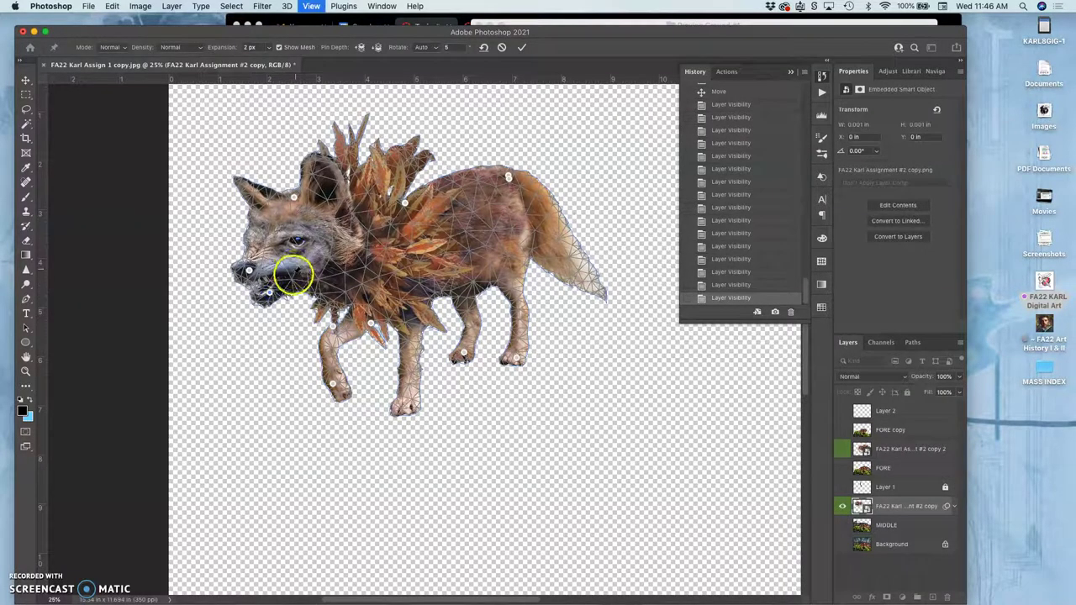
key("super+equal")
key("super+equal")
key("super+equal")
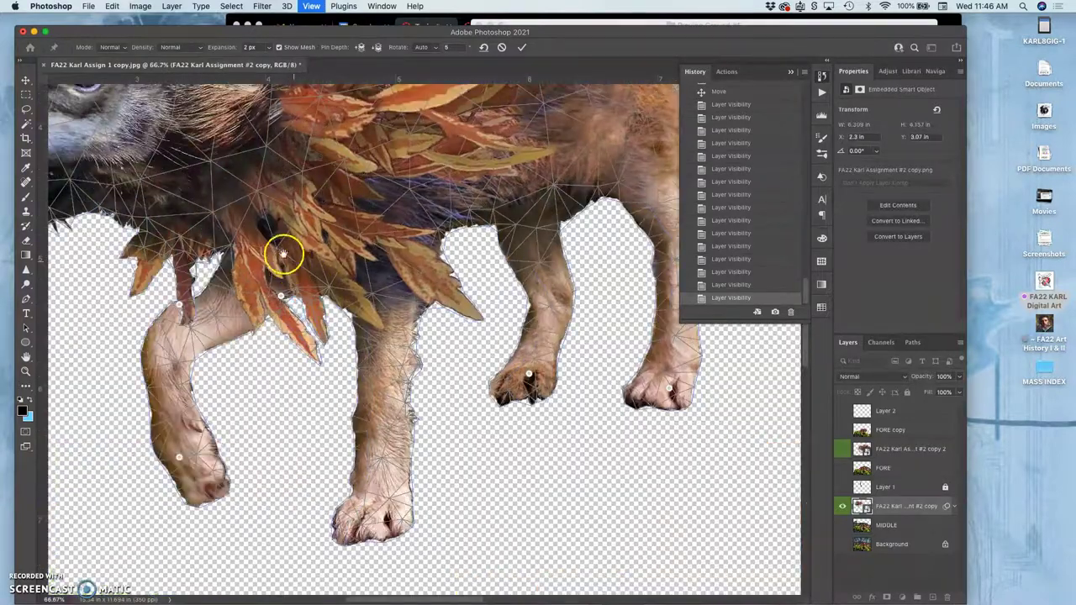
Step: Raise the wolf's front leg and pull the jaw down to open its mouth wider
left_click_drag(283, 254, 452, 320)
left_click(437, 386)
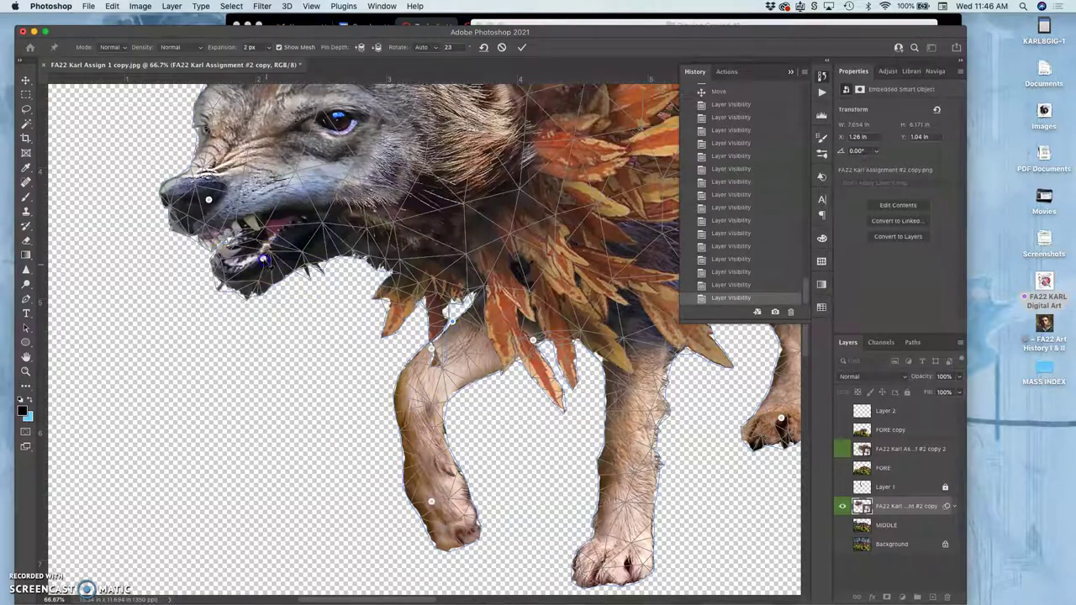
mouse_move(263, 260)
left_mouse_down()
mouse_move(290, 289)
mouse_move(253, 222)
mouse_move(262, 263)
mouse_move(248, 250)
left_mouse_up()
left_click(292, 411)
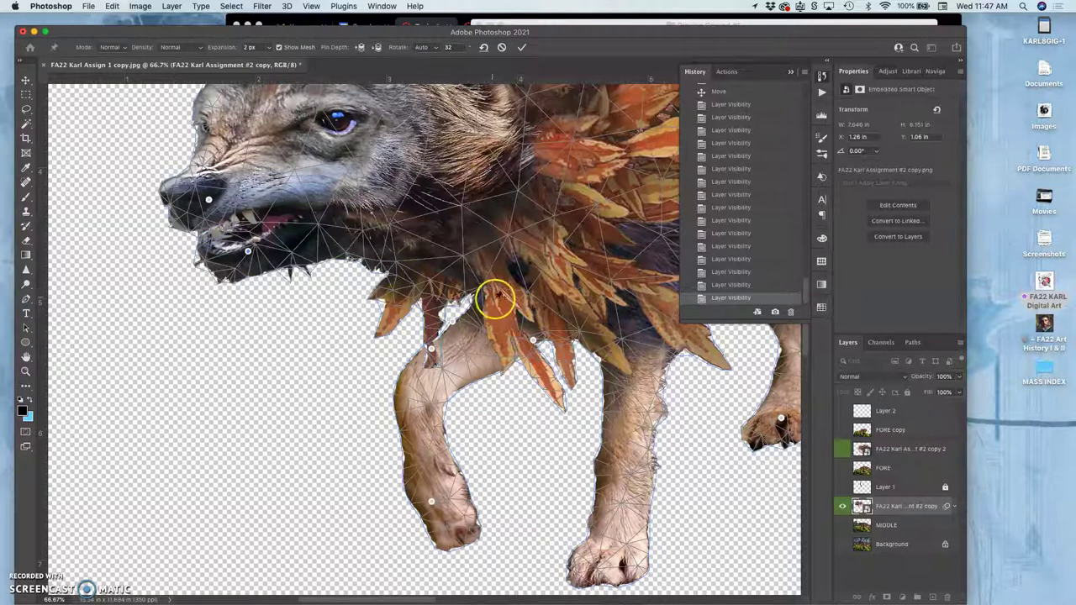
key("super+minus")
key("super+minus")
key("super+minus")
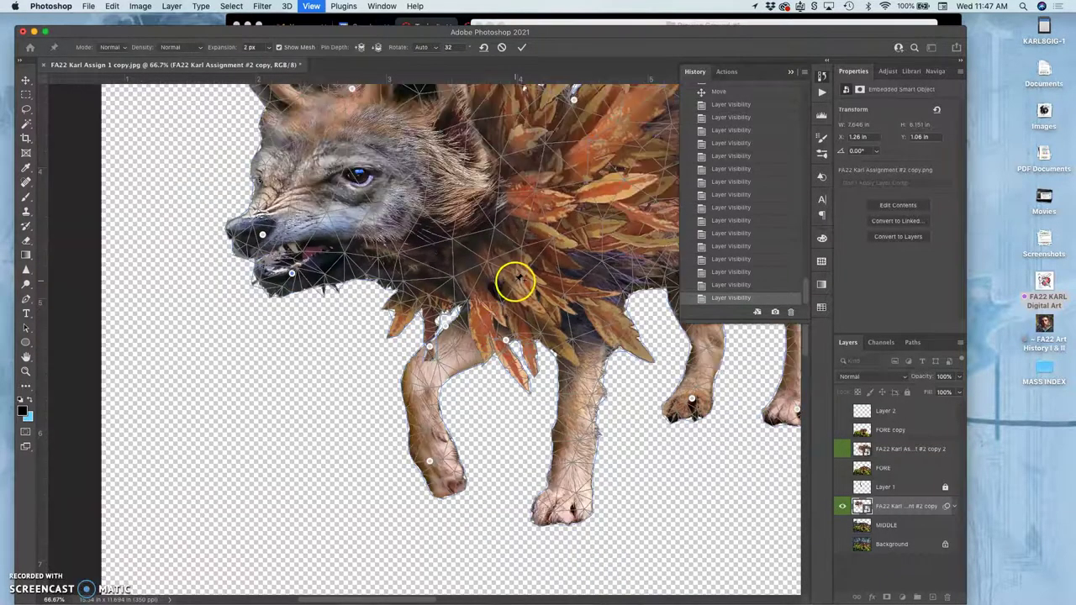
left_click_drag(506, 293, 448, 305)
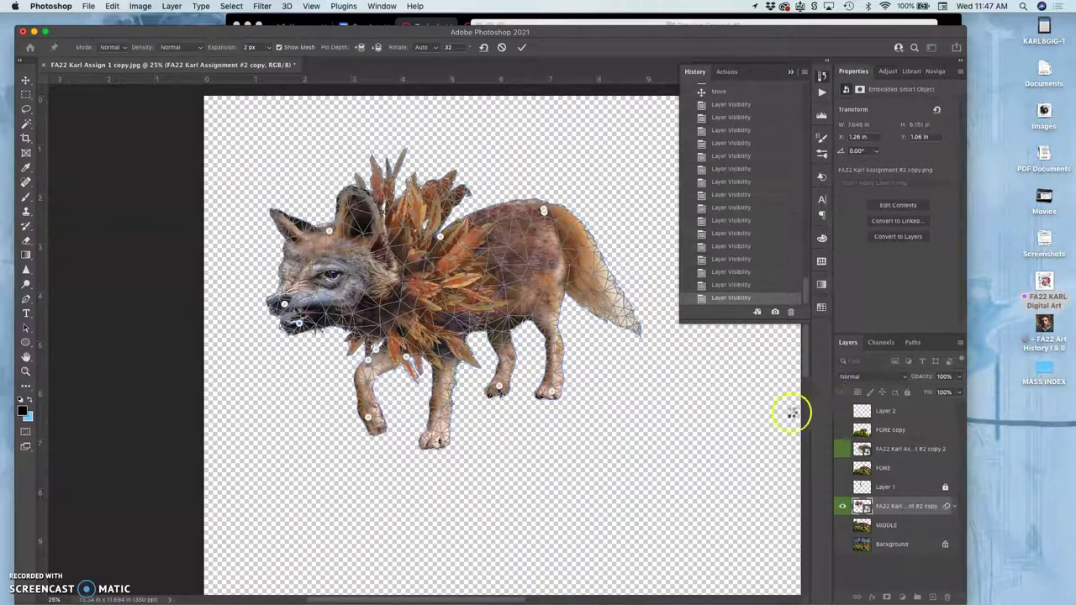
Step: Commit the puppet warp and toggle the wolf layer's visibility, undoing the toggle
key("Return")
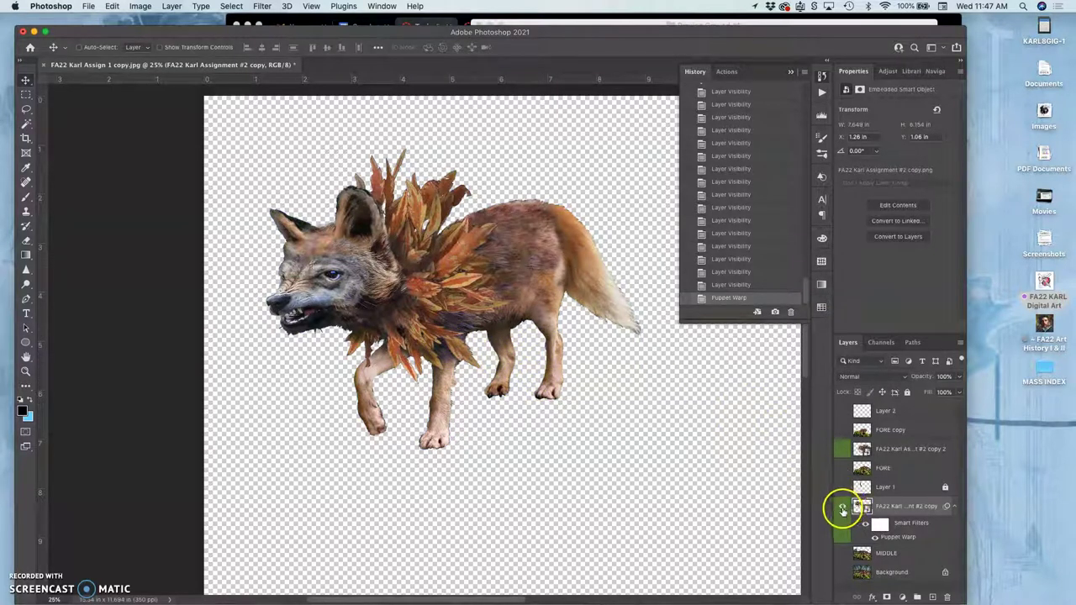
left_click(842, 508)
left_click(843, 509)
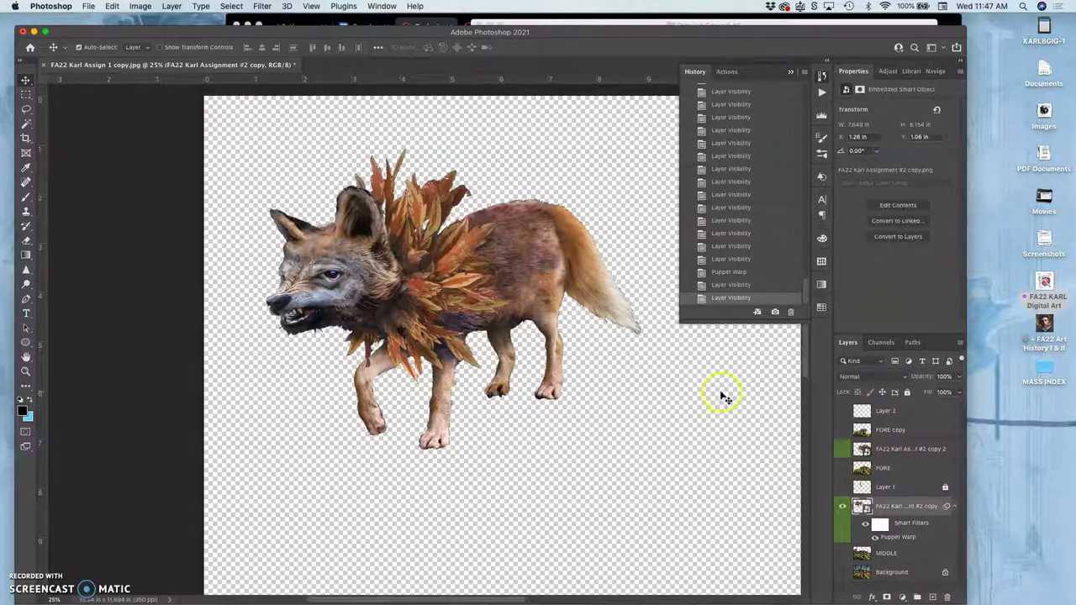
key("super+z")
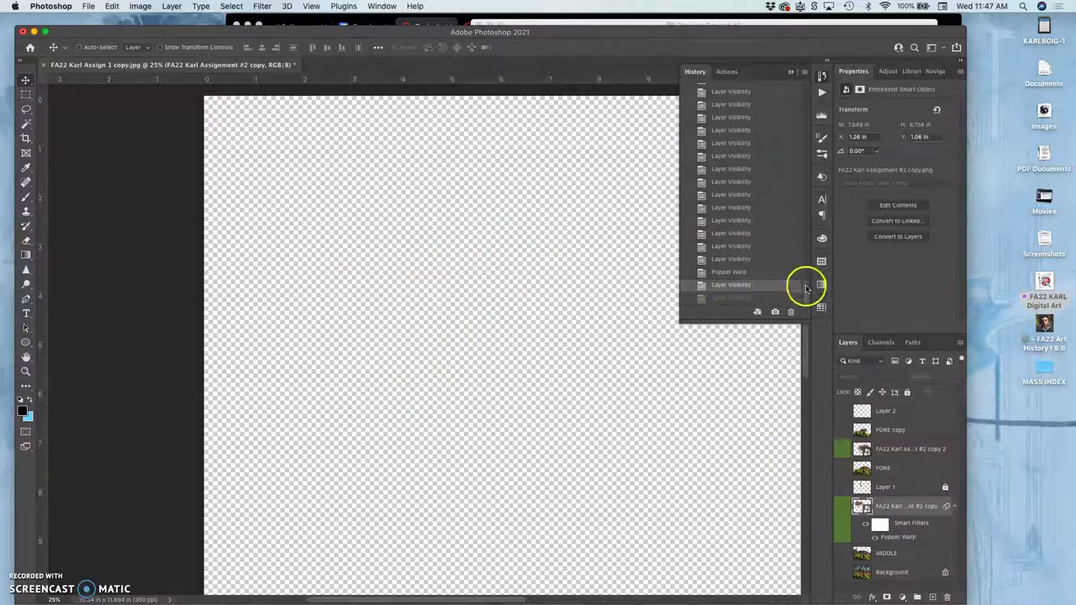
Step: Flip between History states before and after the warp, ending unwarped, and select the wolf layer
left_click(762, 260)
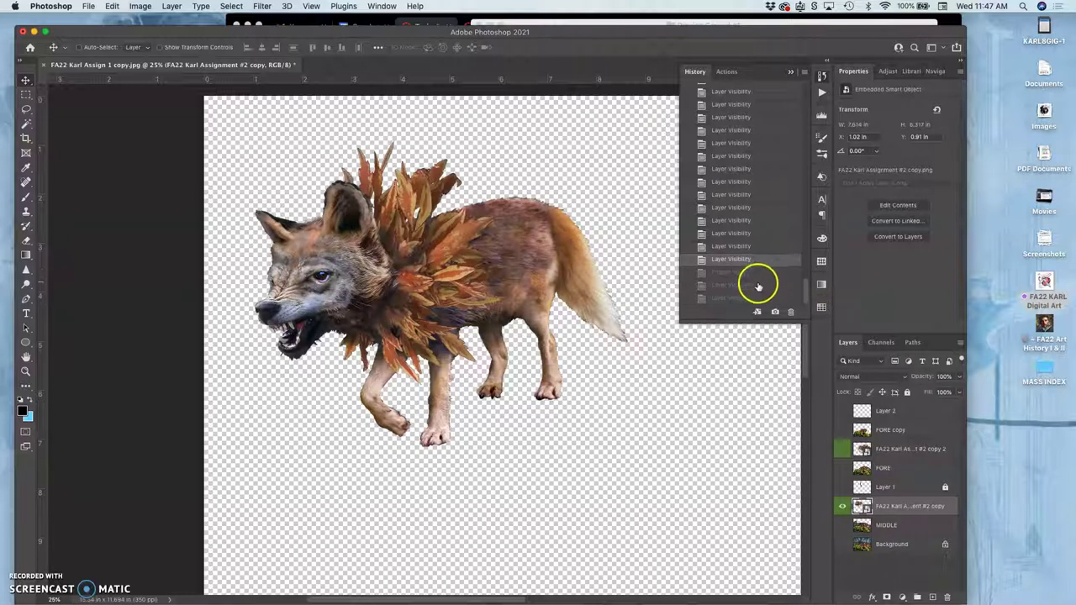
left_click(748, 285)
left_click(749, 297)
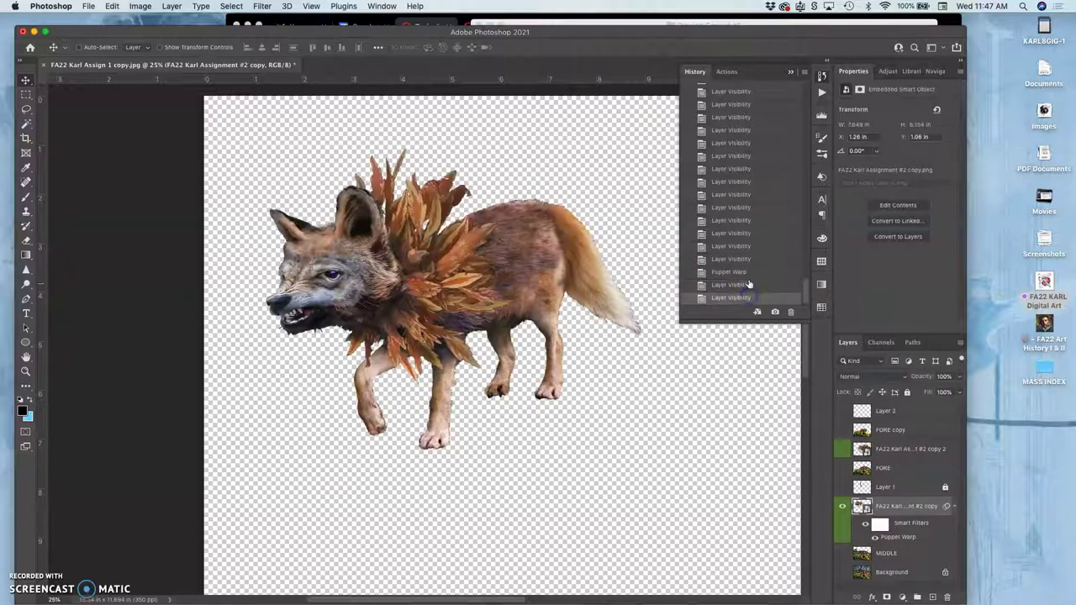
left_click(747, 274)
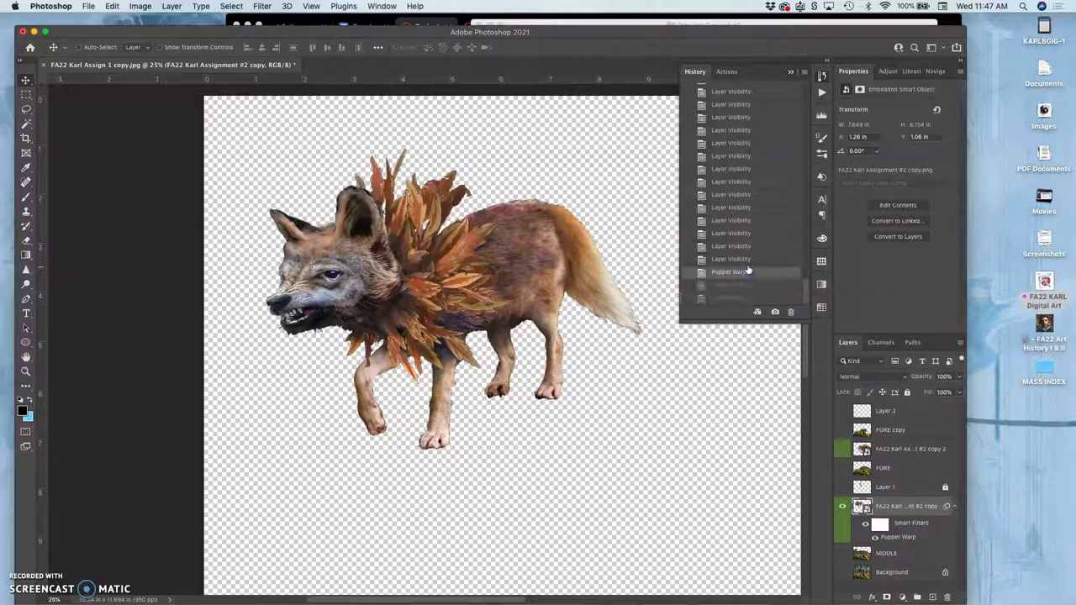
left_click(747, 261)
left_click(745, 273)
left_click(745, 261)
left_click(745, 272)
left_click(739, 261)
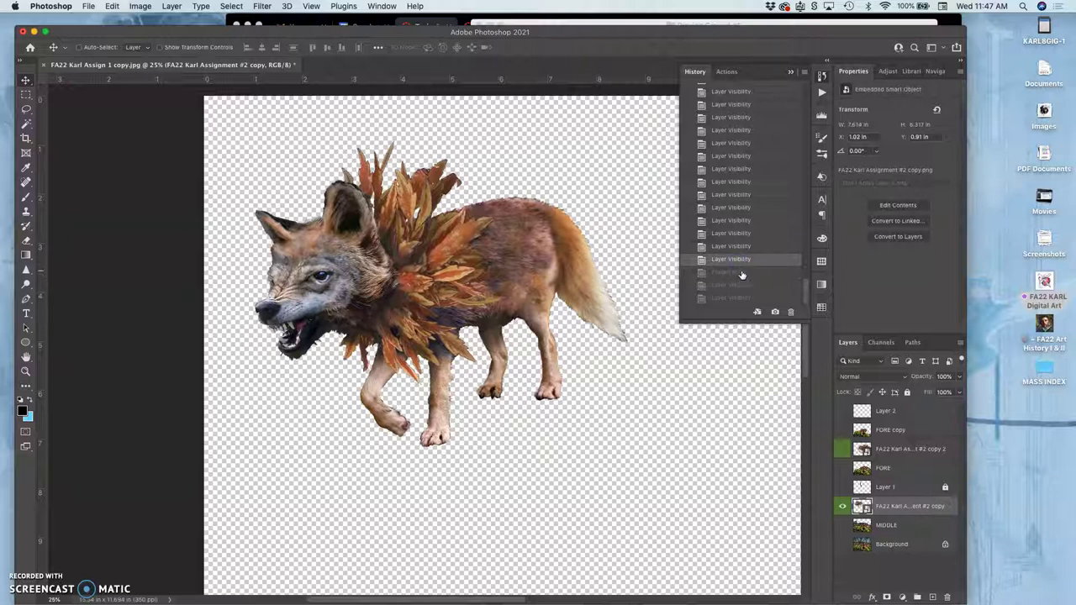
left_click(893, 508)
Step: Duplicate the wolf layer with Cmd+J, hide the copy, and tag it Orange
key("super+j")
left_click(843, 501)
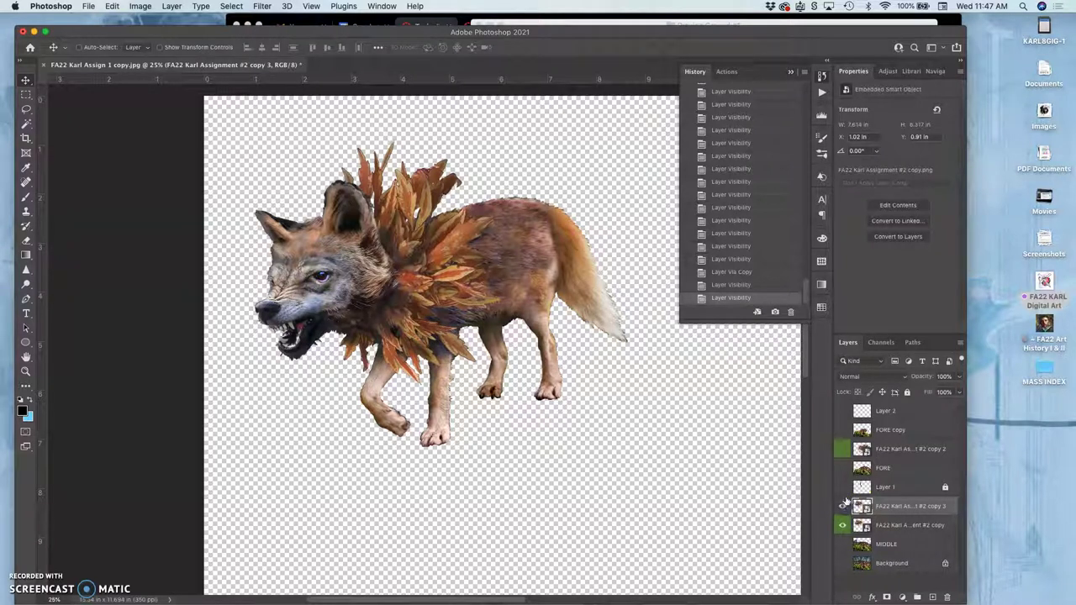
left_click(845, 503)
right_click(838, 505)
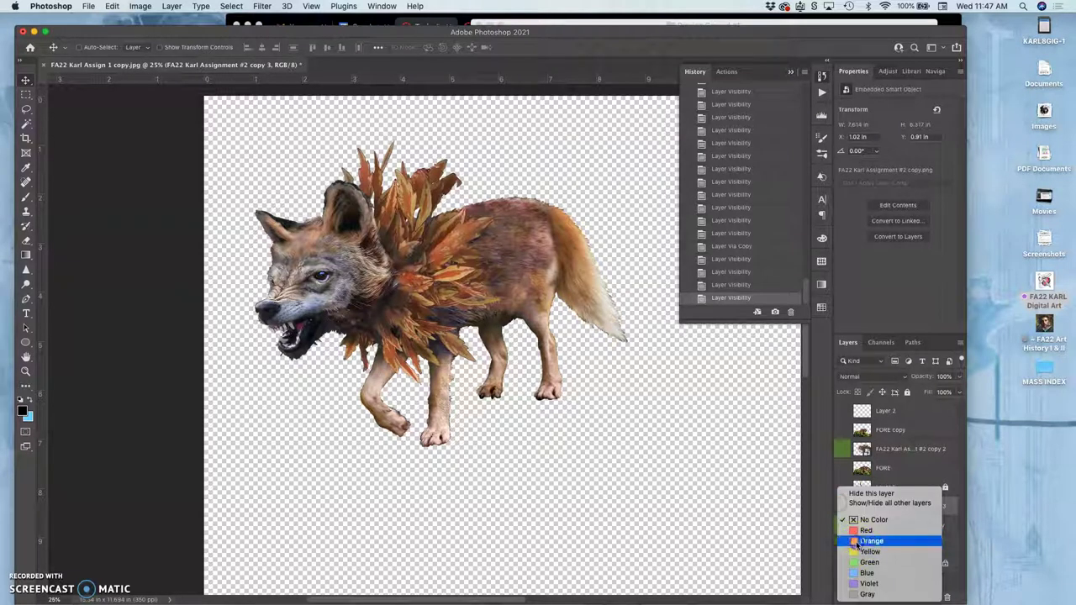
left_click(870, 541)
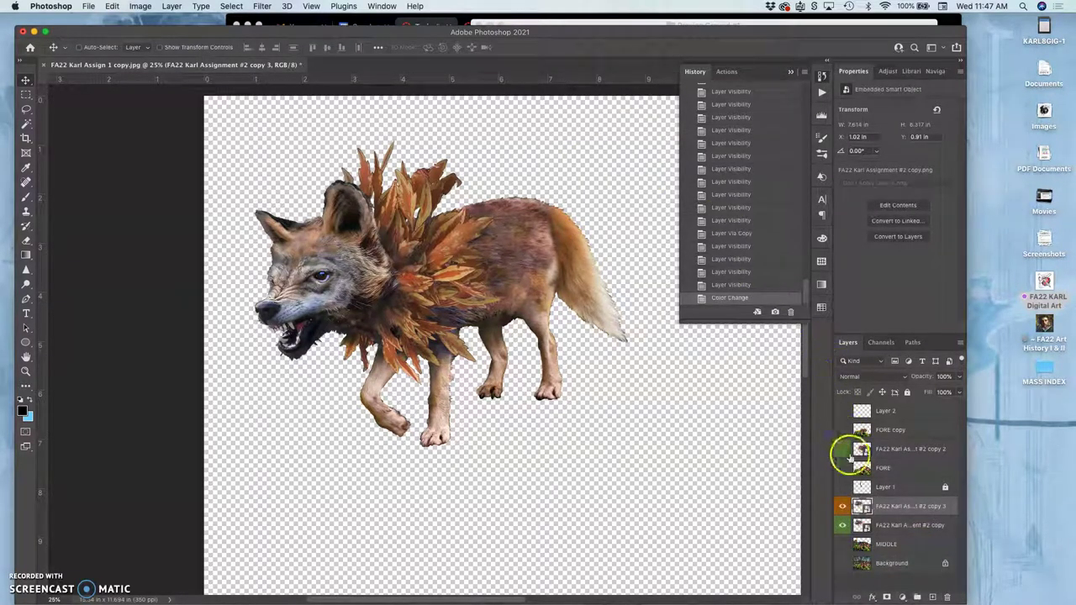
Step: Show the forest background and FORE copy, hide FORE and the original wolf layer
left_click(842, 565)
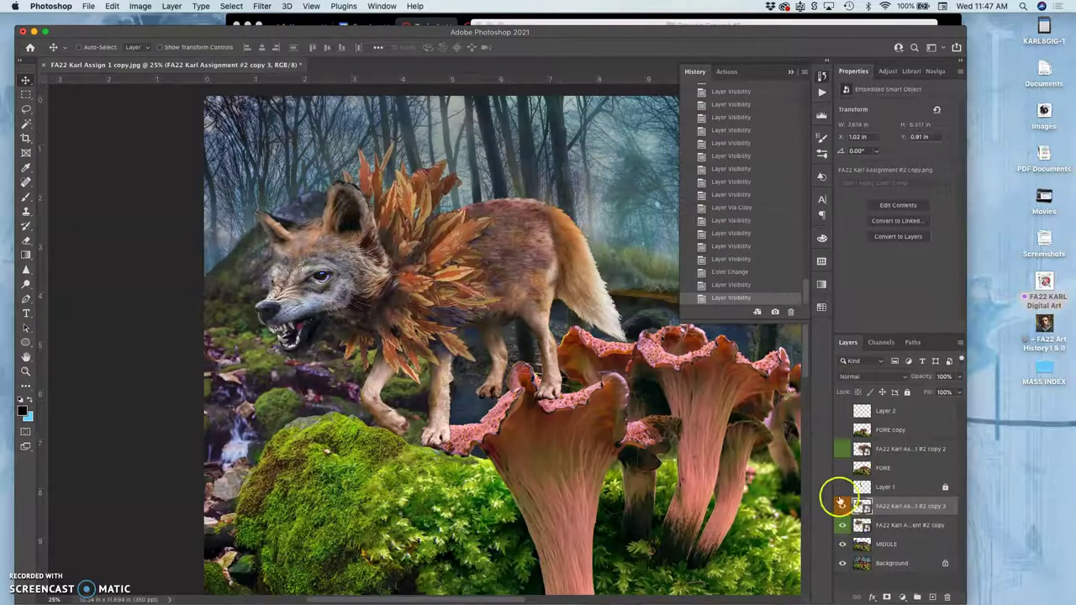
left_click(842, 469)
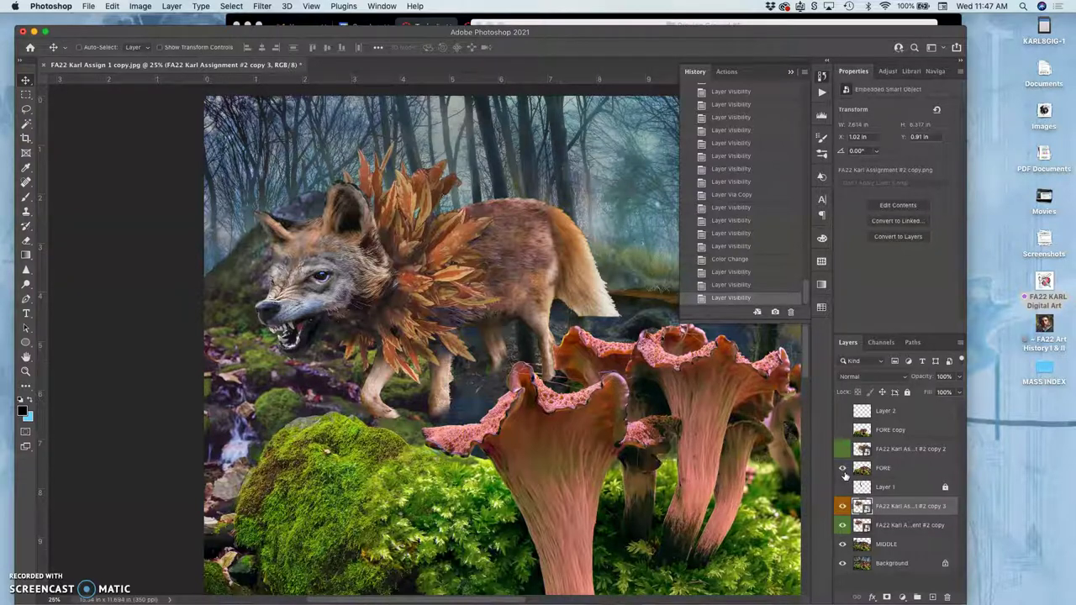
left_click(842, 470)
left_click(843, 430)
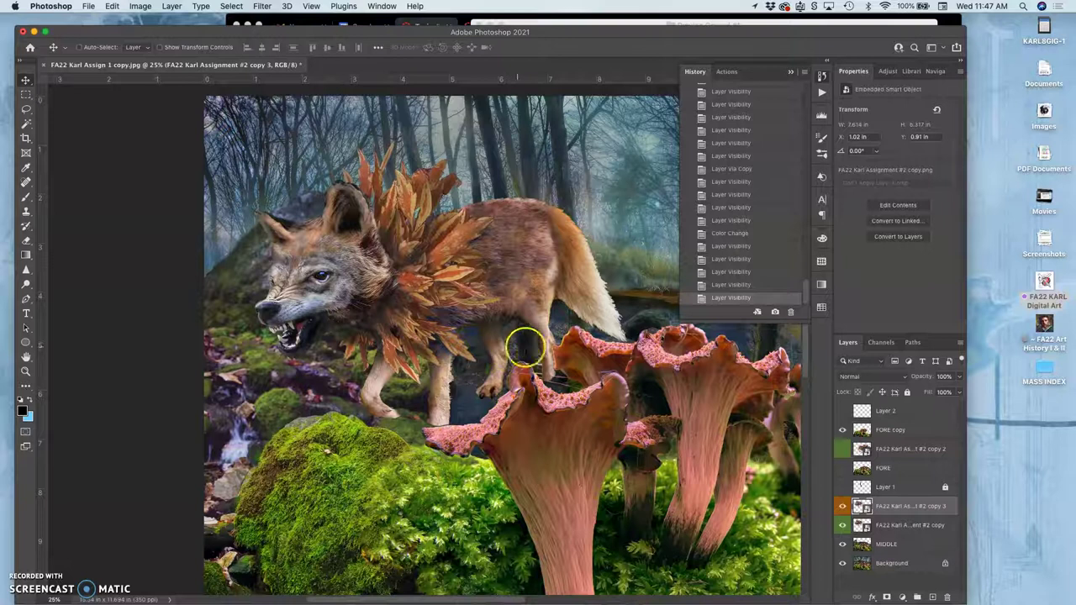
left_click(842, 526)
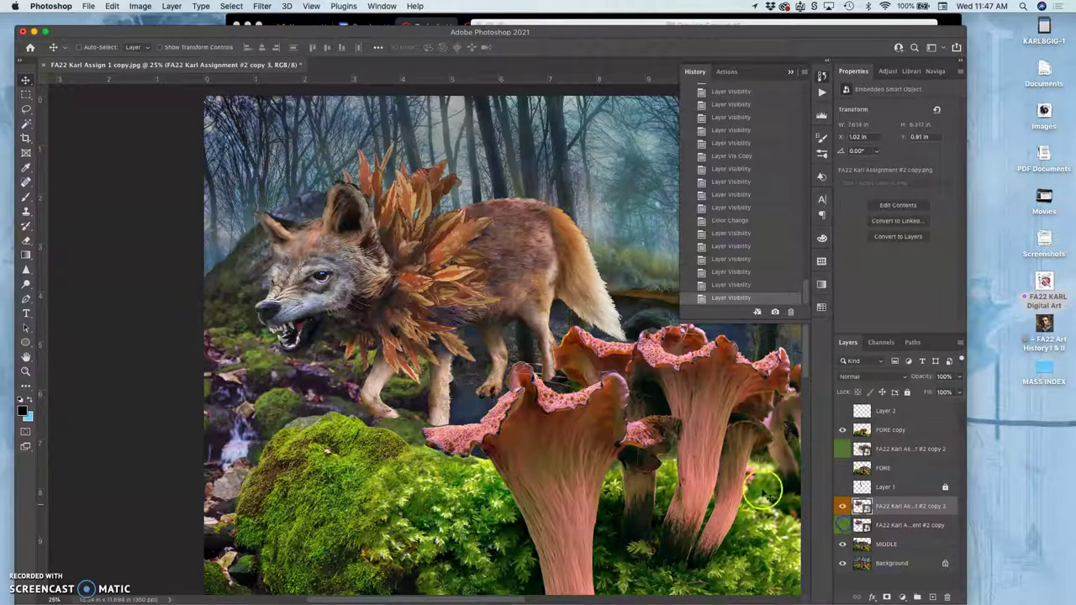
Step: Start Puppet Warp on the wolf copy and pin and bend its leg
left_click(112, 7)
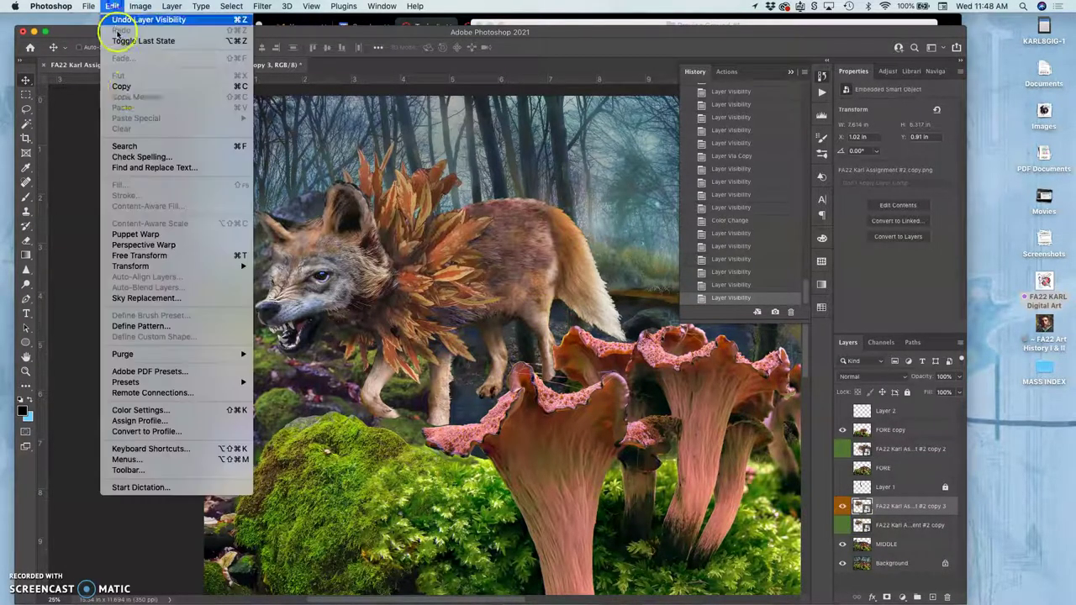
left_click(205, 285)
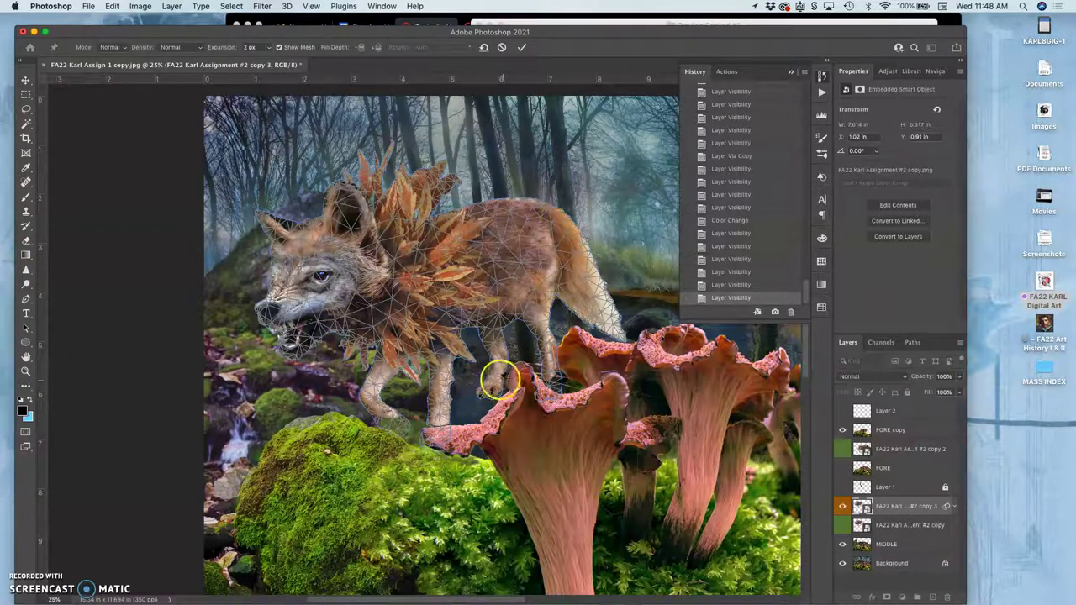
left_click(491, 388)
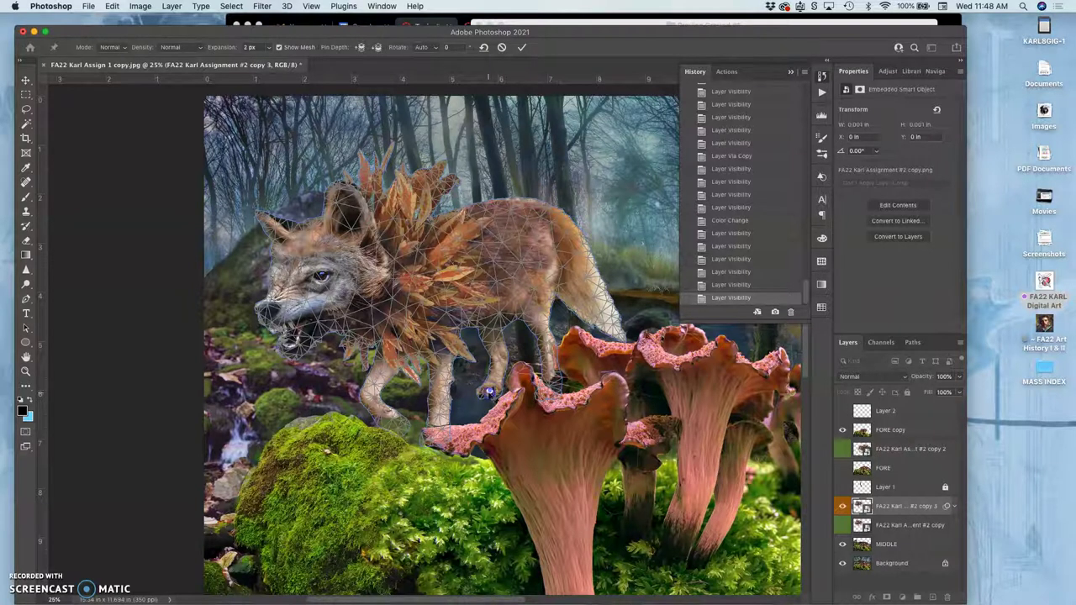
mouse_move(489, 392)
left_mouse_down()
mouse_move(508, 369)
mouse_move(483, 393)
left_mouse_up()
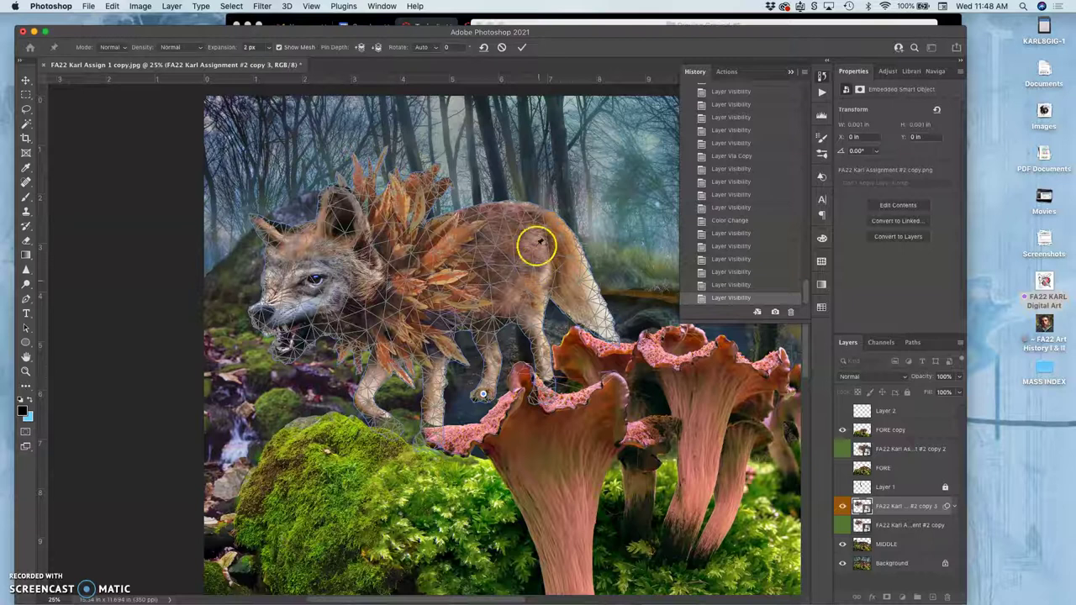
Step: Pin the wolf's back, tilt its head down and left, and pin the mane
mouse_move(532, 204)
left_mouse_down()
mouse_move(511, 272)
mouse_move(432, 257)
mouse_move(533, 201)
mouse_move(523, 213)
left_mouse_up()
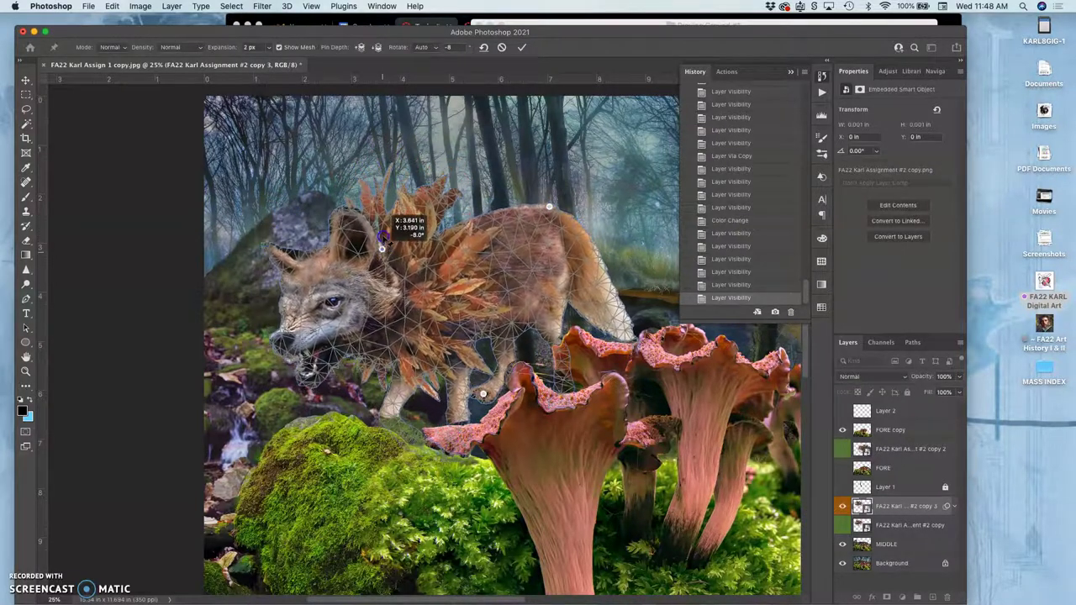
left_click_drag(382, 221, 435, 241)
left_click(432, 229)
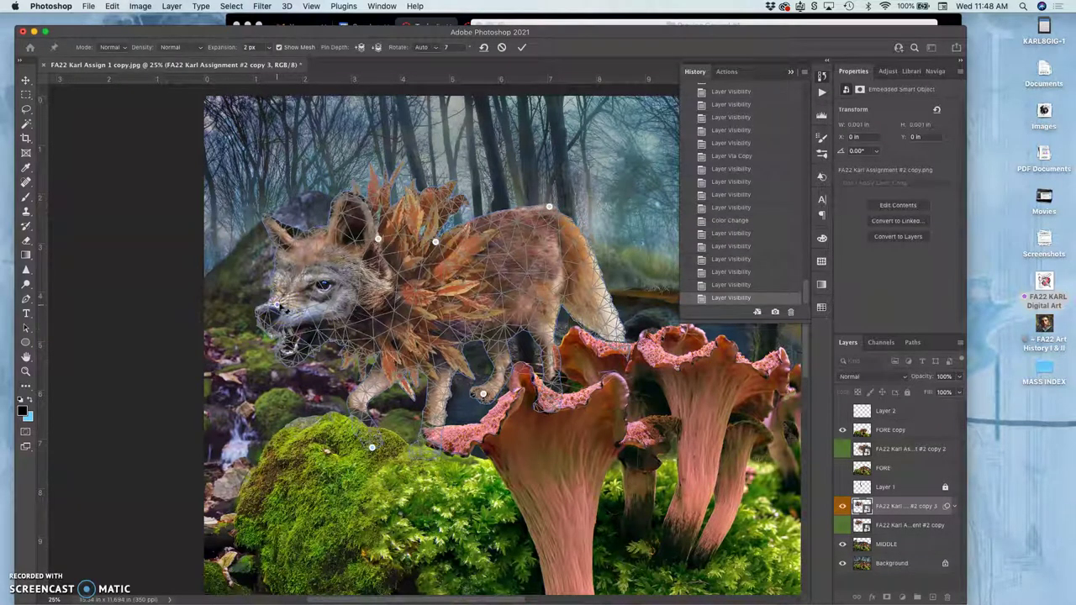
Step: Pull the snout and jaw down, pin the front leg and tail tip, and bend the tail upward
left_click_drag(278, 305, 293, 325)
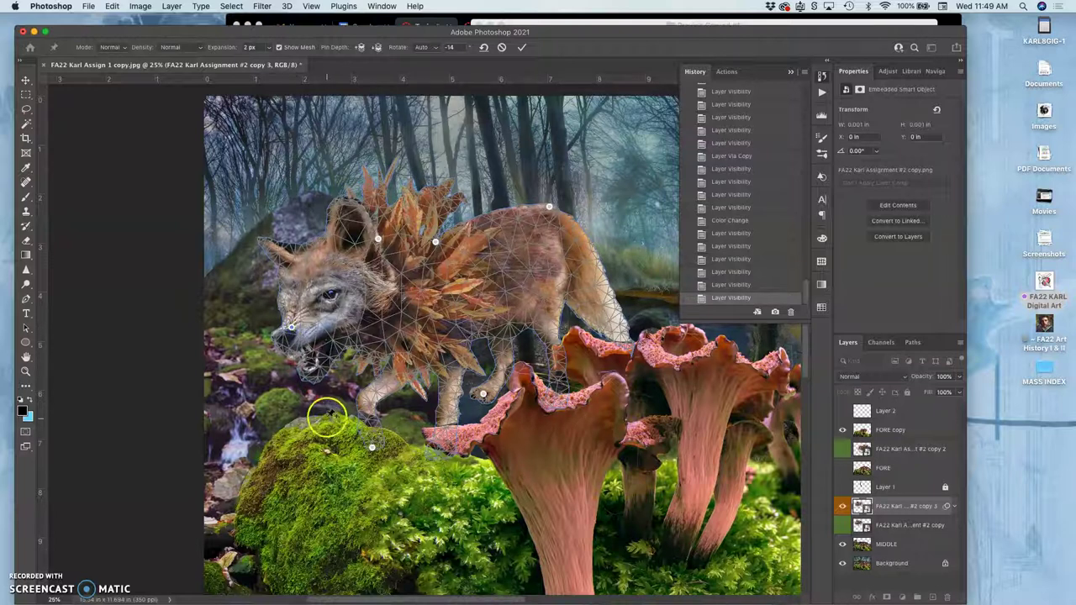
left_click_drag(319, 369, 321, 369)
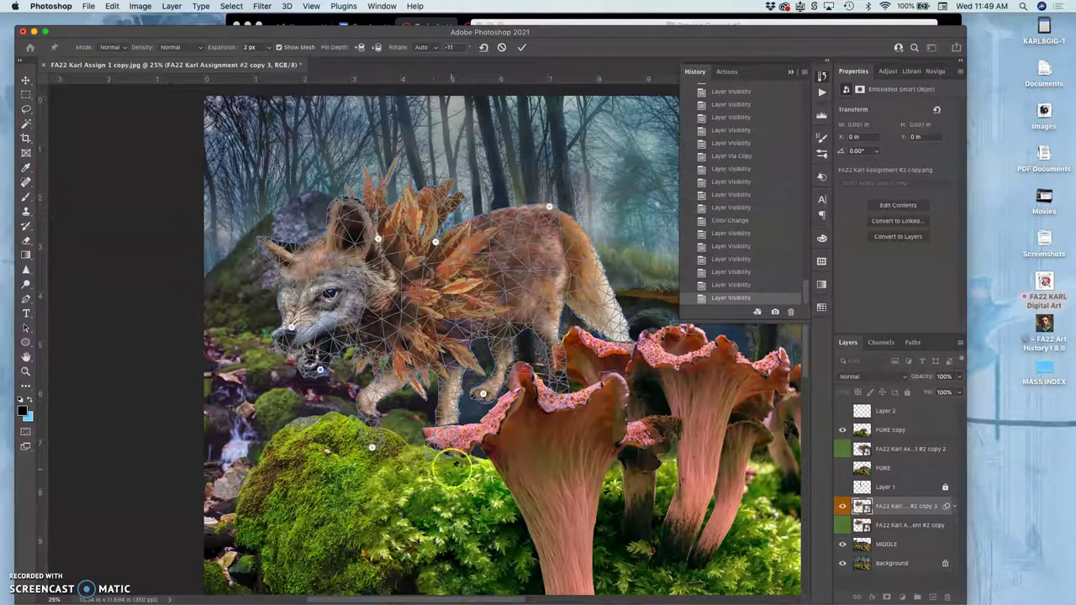
left_click(395, 385)
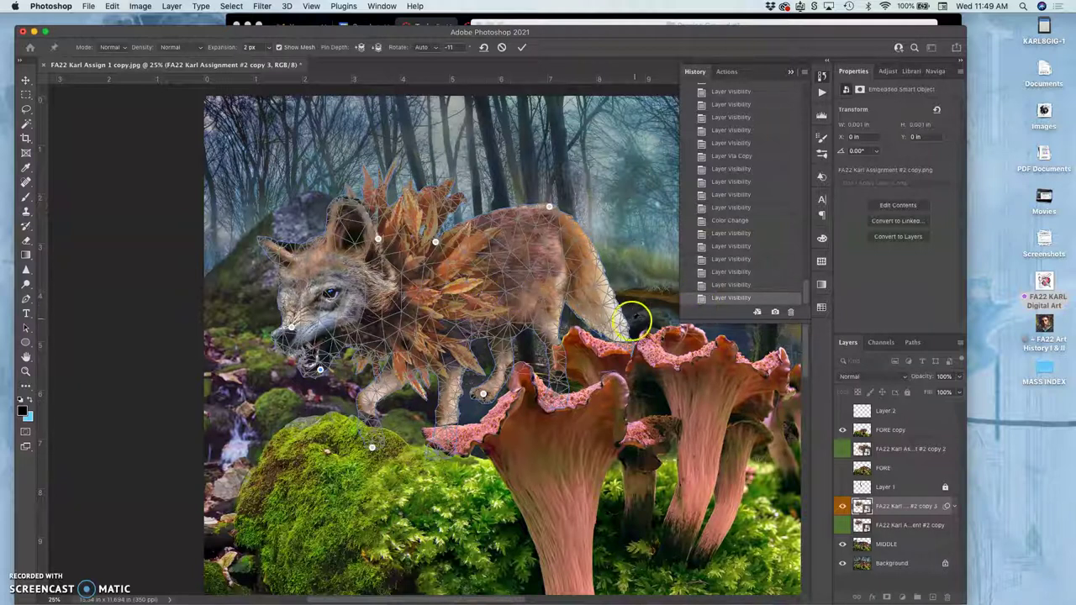
left_click(620, 328)
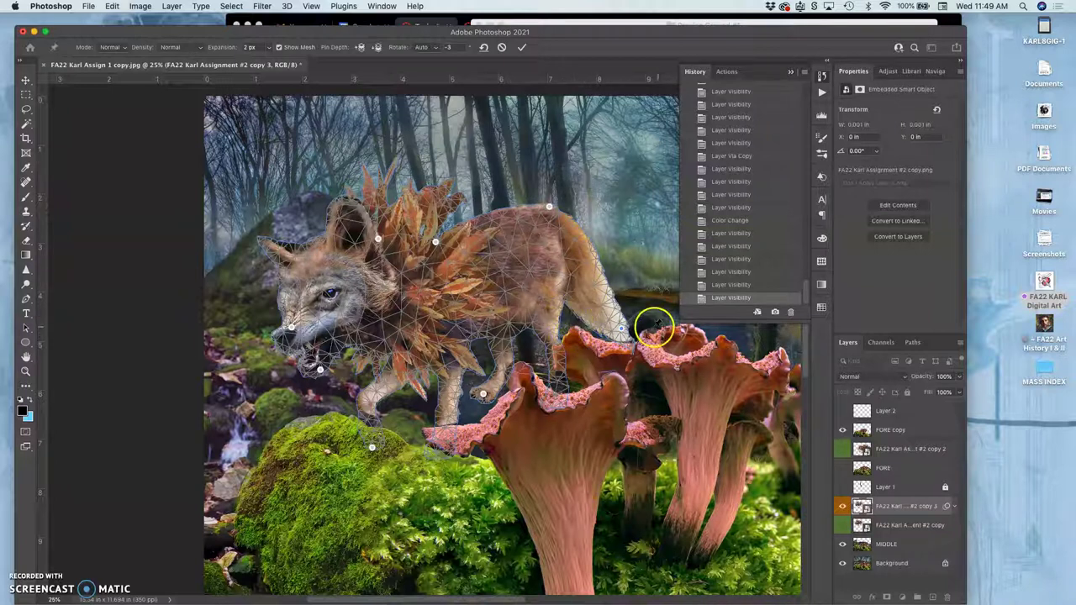
left_click_drag(622, 330, 631, 309)
Step: Shift the back pin left and swing the tail up and to the left
left_click(547, 205)
left_click_drag(547, 205, 524, 211)
left_click(644, 320)
left_click_drag(630, 308, 620, 303)
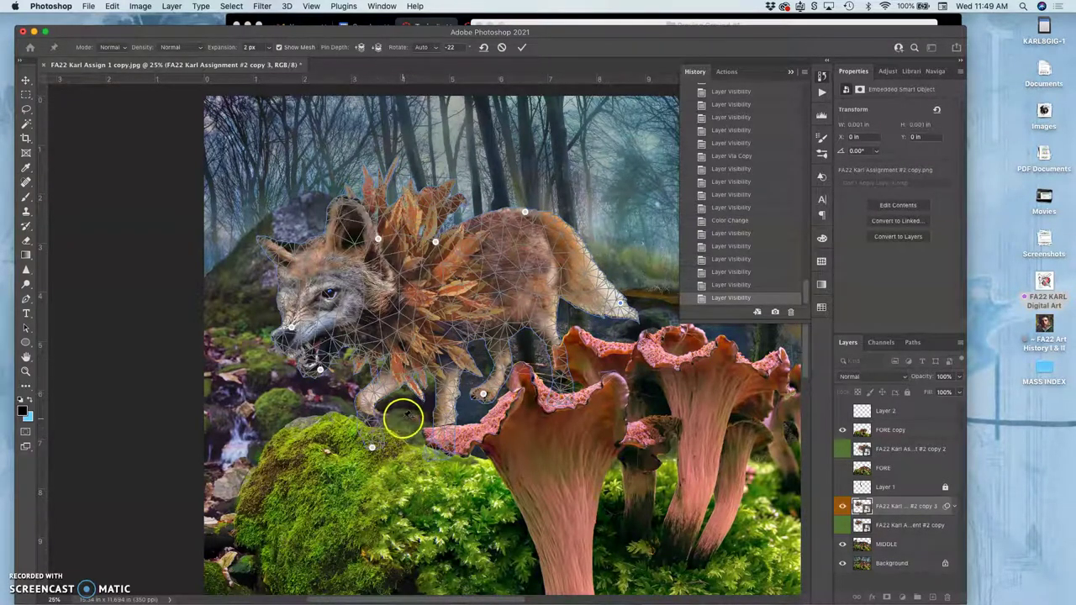
Step: Commit the warp, compare it against the unwarped copy, and zoom out to the whole composition
key("Return")
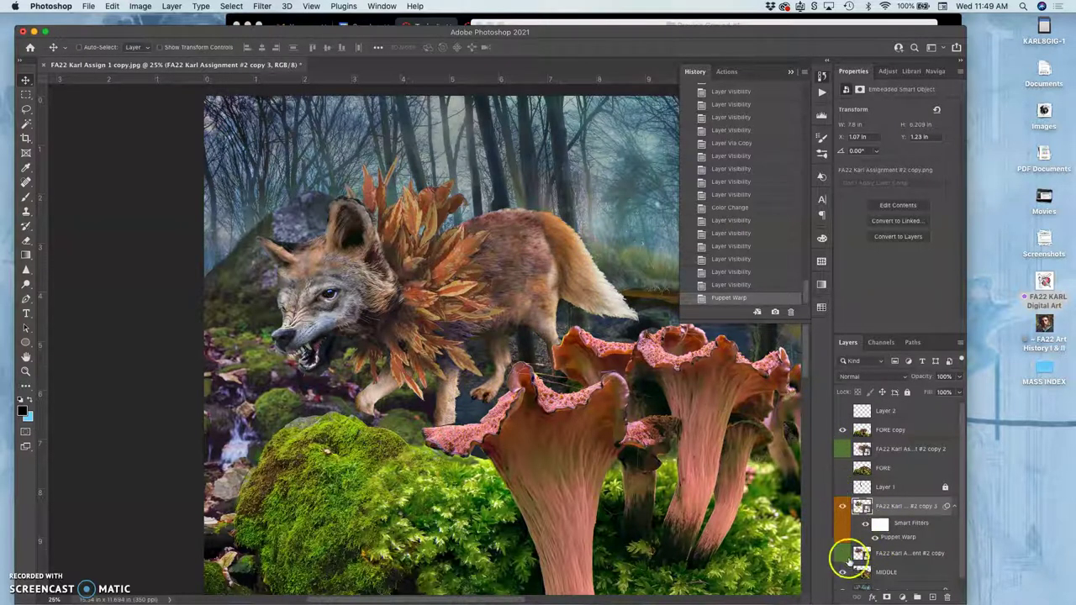
left_click(839, 554)
left_click(839, 506)
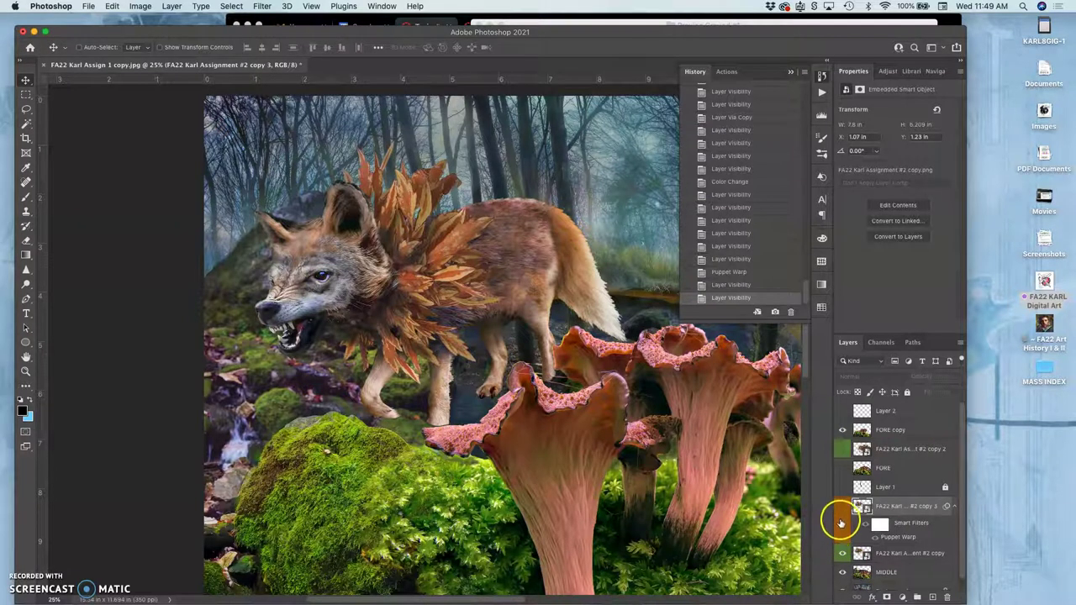
key("super+minus")
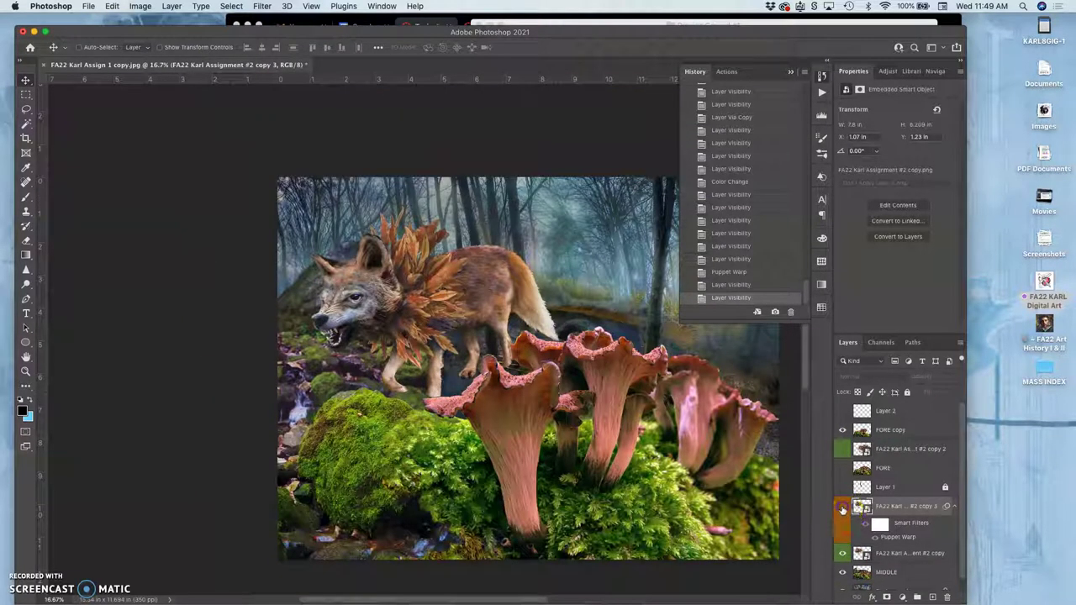
left_click(842, 508)
left_click(842, 554)
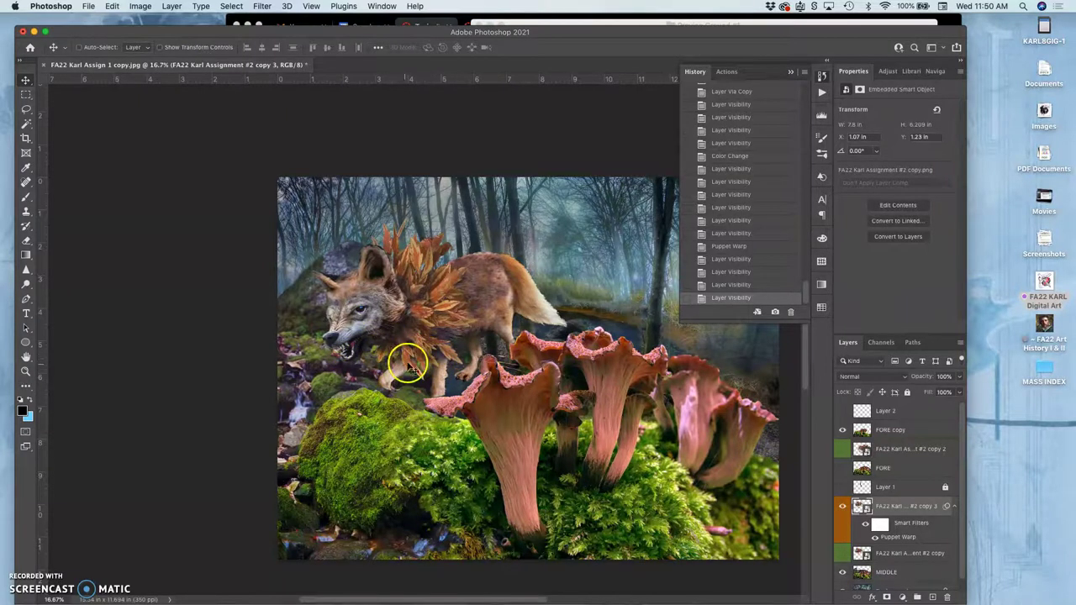
Step: Zoom to 50% and pan down to frame the wolf's head and leaf mane
key("super+equal")
key("super+equal")
key("super+equal")
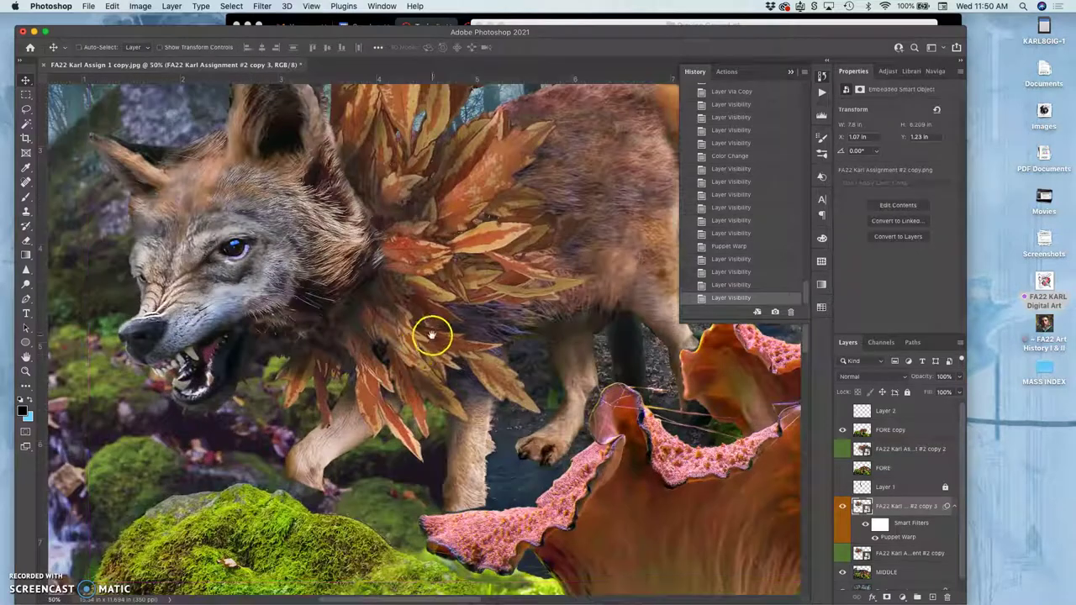
left_click_drag(438, 326, 436, 372)
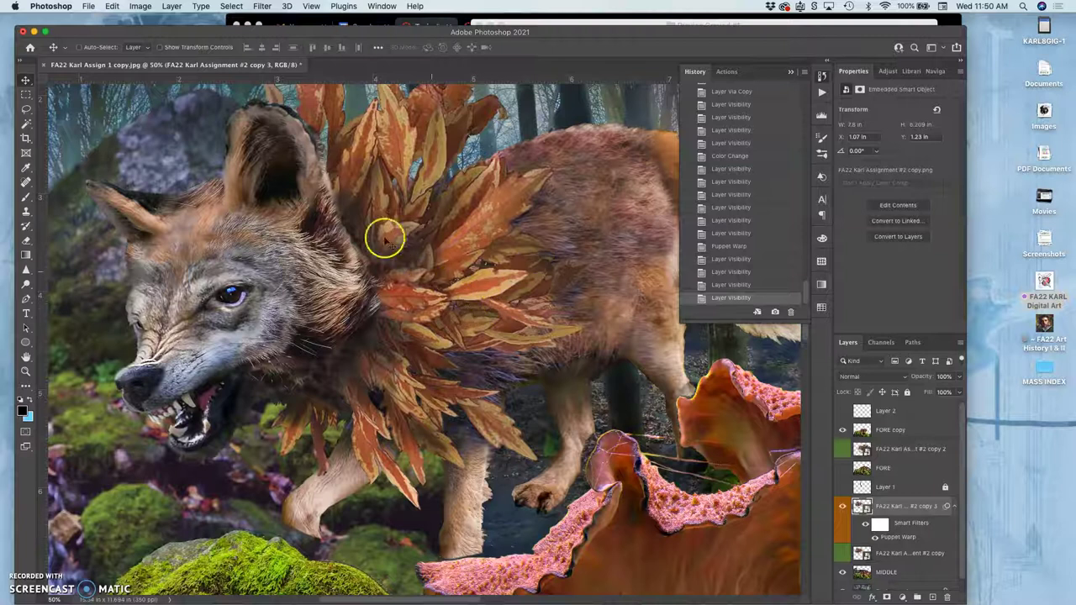
Step: Reopen Puppet Warp on the wolf and pin and pull the lower jaw further down
left_click(114, 6)
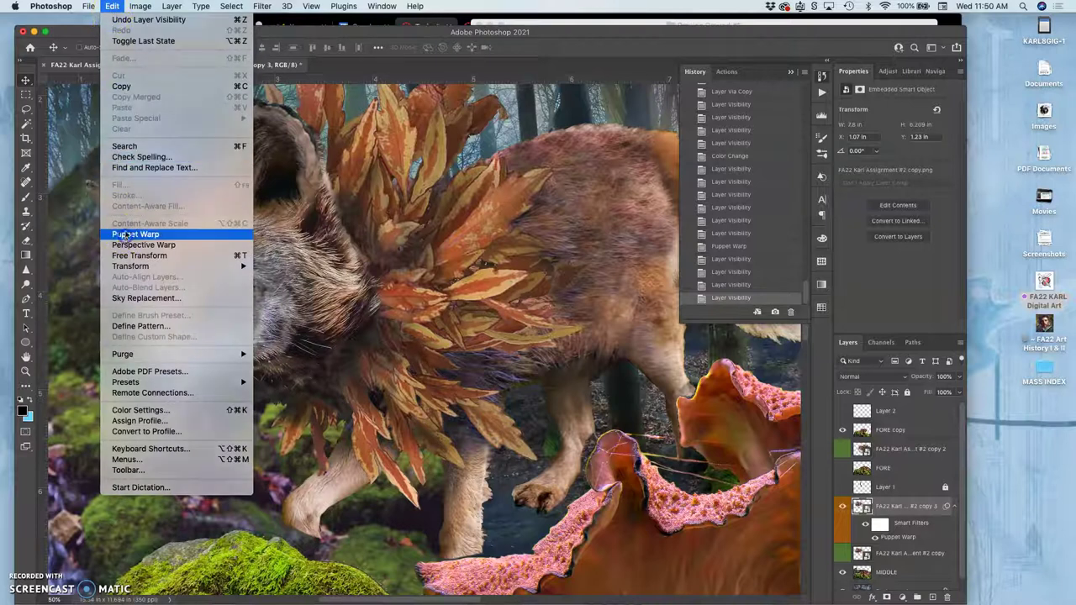
left_click(129, 233)
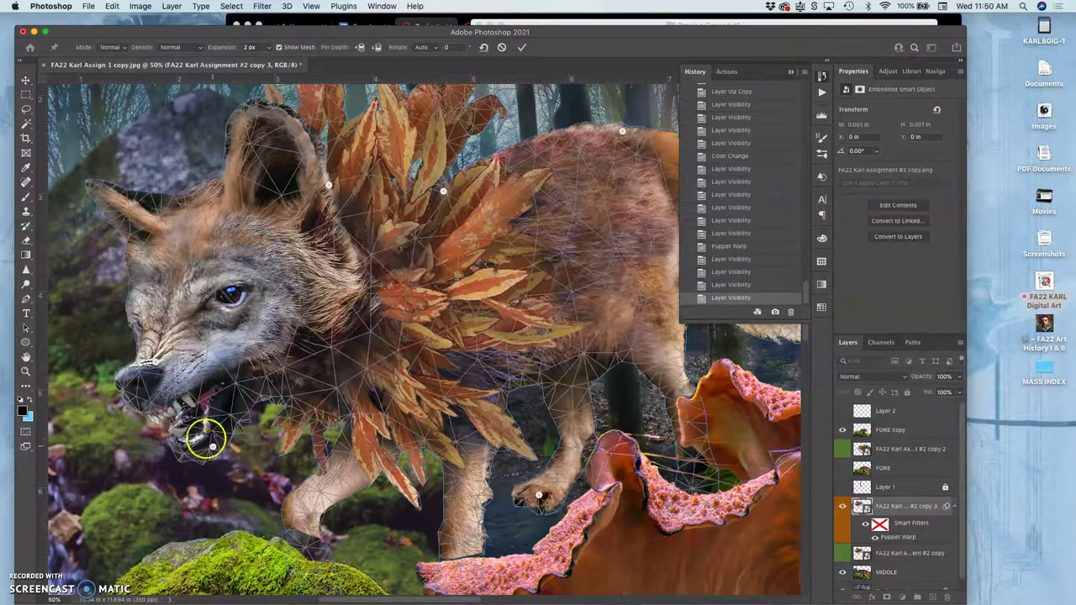
left_click(156, 361)
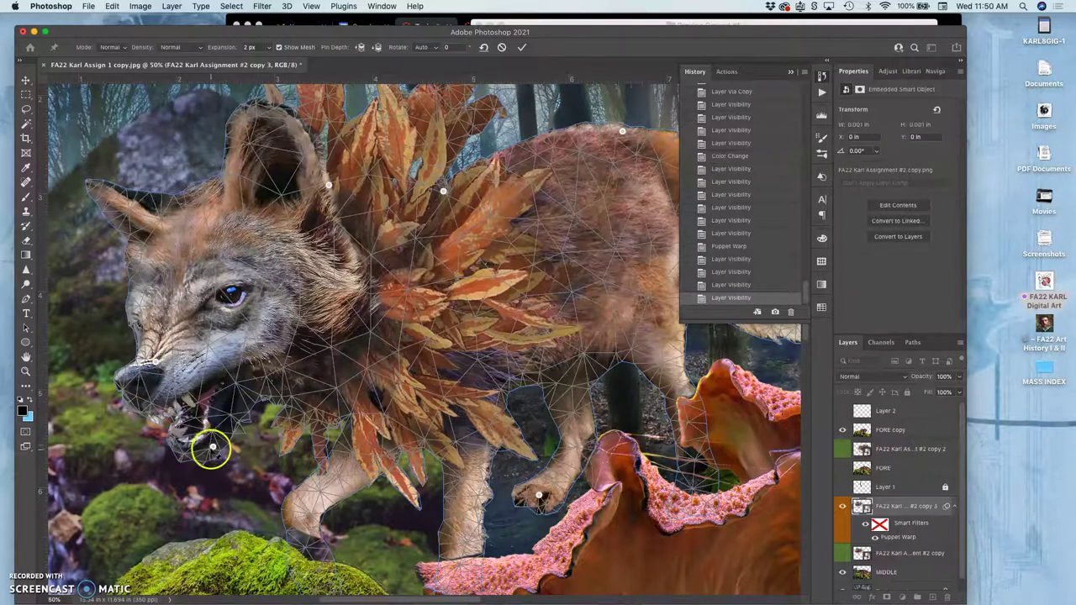
left_click_drag(213, 443, 210, 416)
left_click(212, 391)
left_click(211, 391)
left_click_drag(210, 391, 209, 396)
Step: Add and nudge pins on the eye, left ear, and cheek to refine the head
left_click(204, 278)
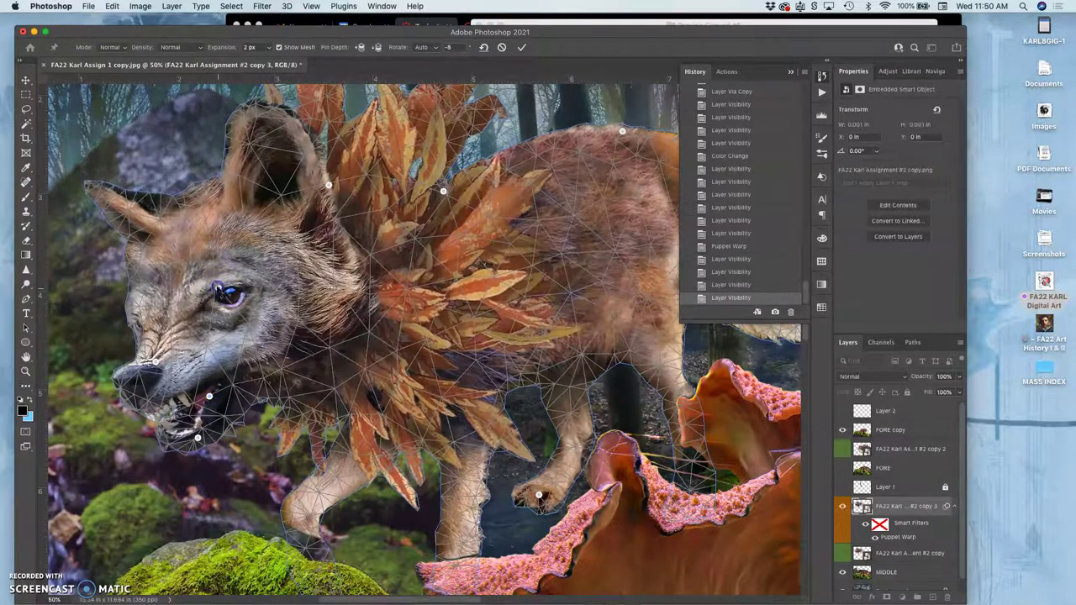
left_click_drag(217, 286, 235, 305)
left_click(233, 303)
left_click(174, 186)
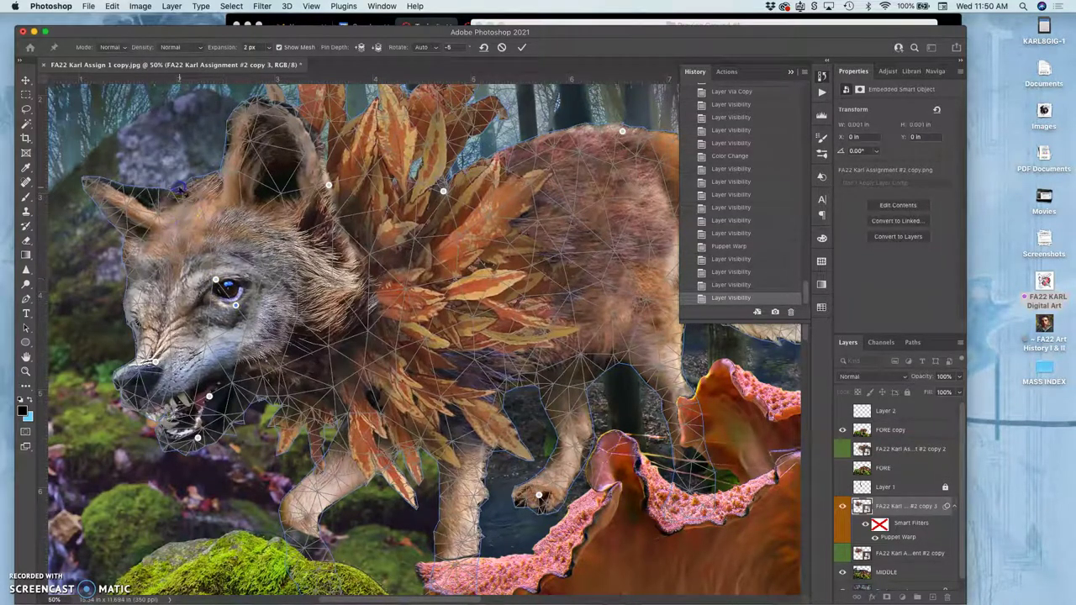
mouse_move(181, 188)
left_mouse_down()
mouse_move(191, 178)
mouse_move(185, 195)
left_mouse_up()
left_click(156, 249)
left_click(135, 266)
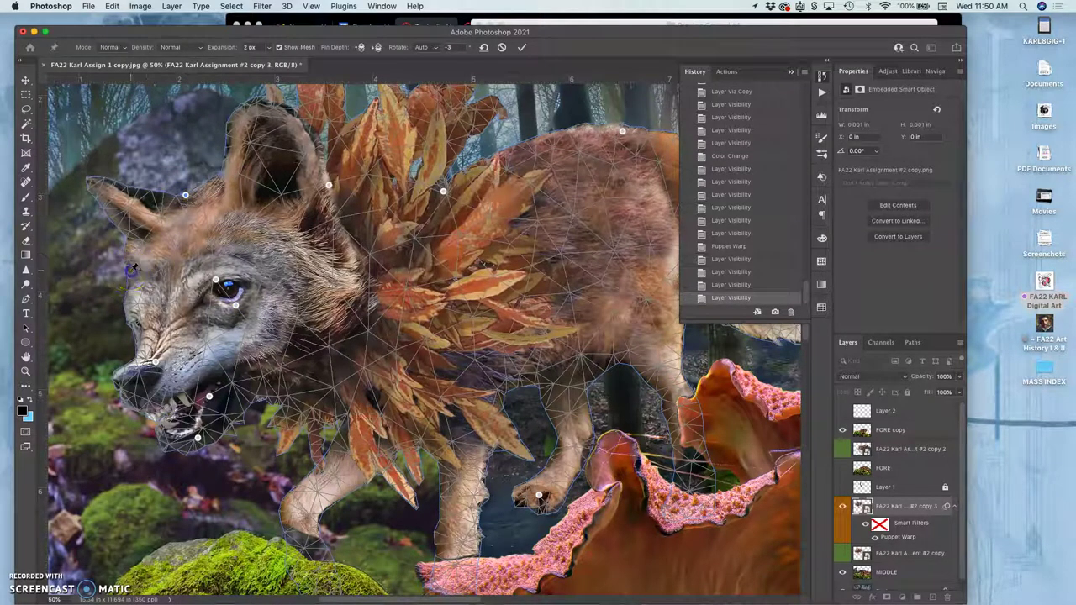
left_click_drag(133, 268, 141, 271)
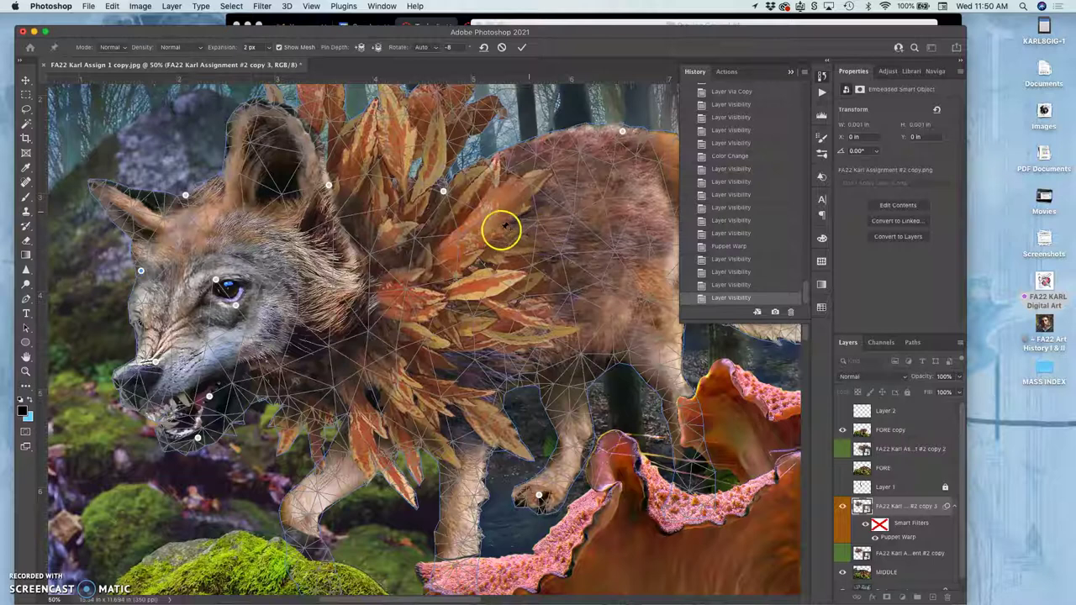
Step: Zoom out to view the whole wolf and apply the revised warp
scroll(501, 229, "right", 3)
scroll(501, 229, "down", 2)
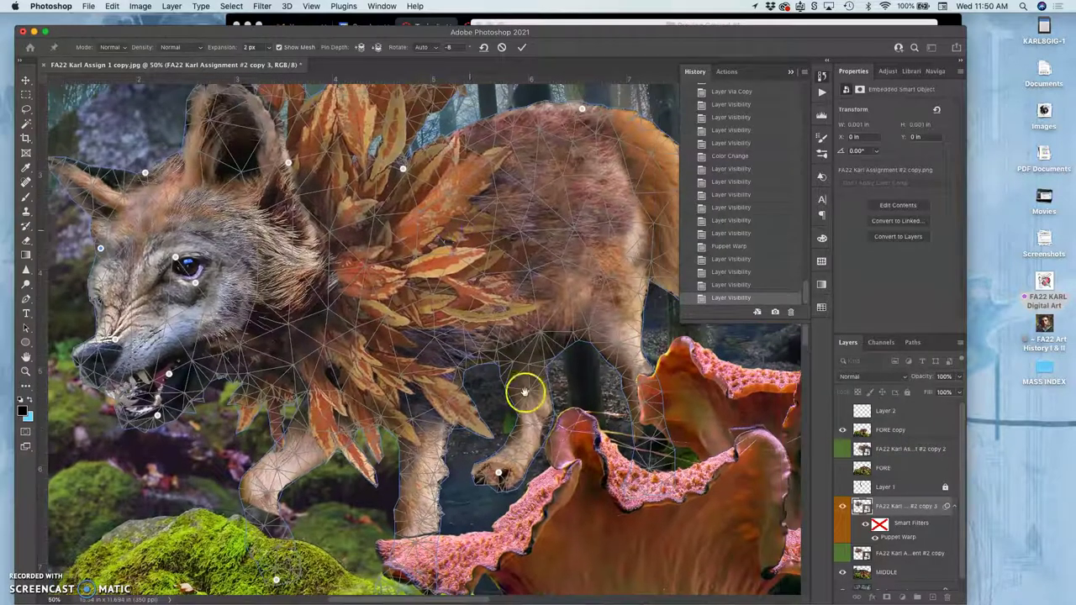
key("super+minus")
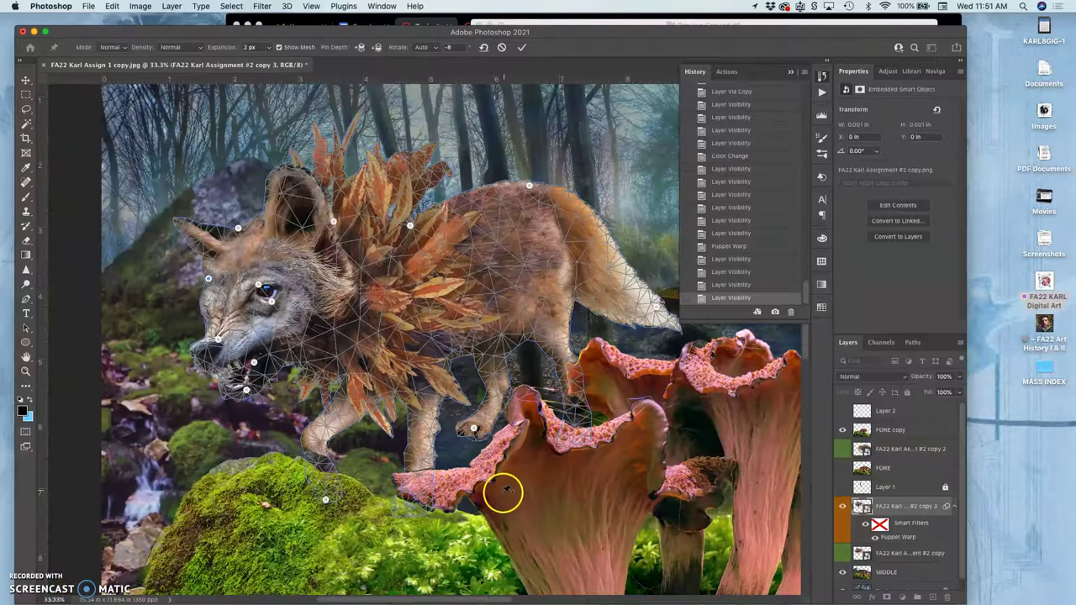
key("super+minus")
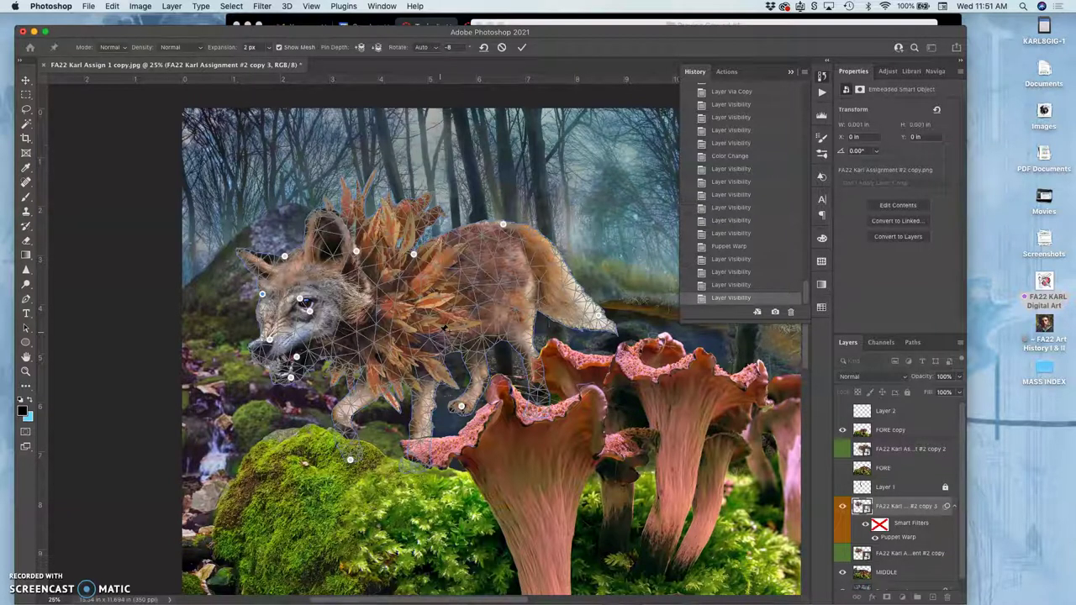
key("Return")
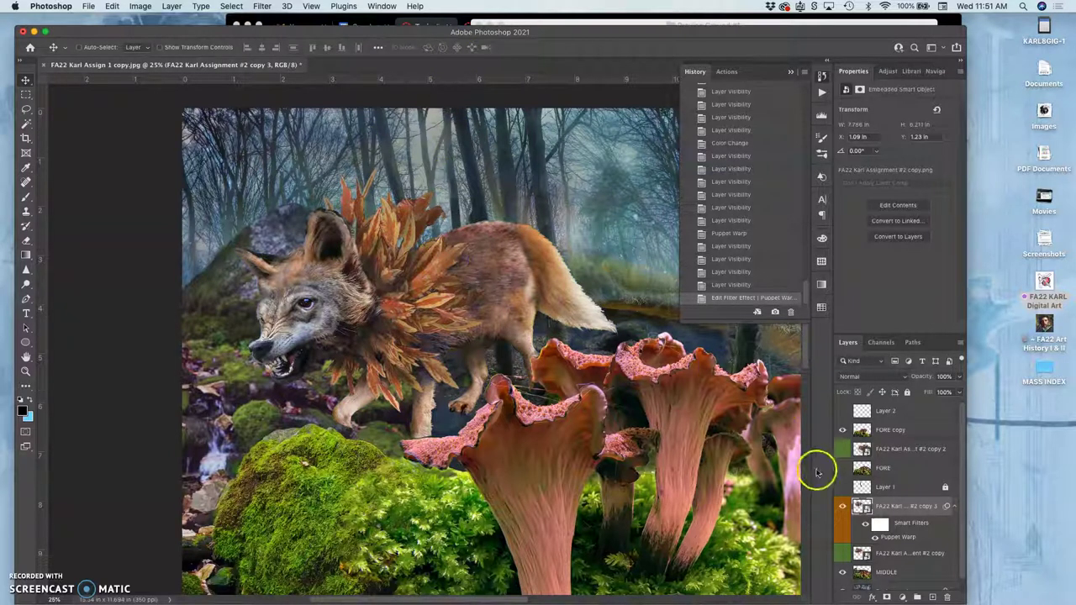
Step: Compare the warped wolf against the unwarped copy, ending with the warped one visible
left_click(842, 505)
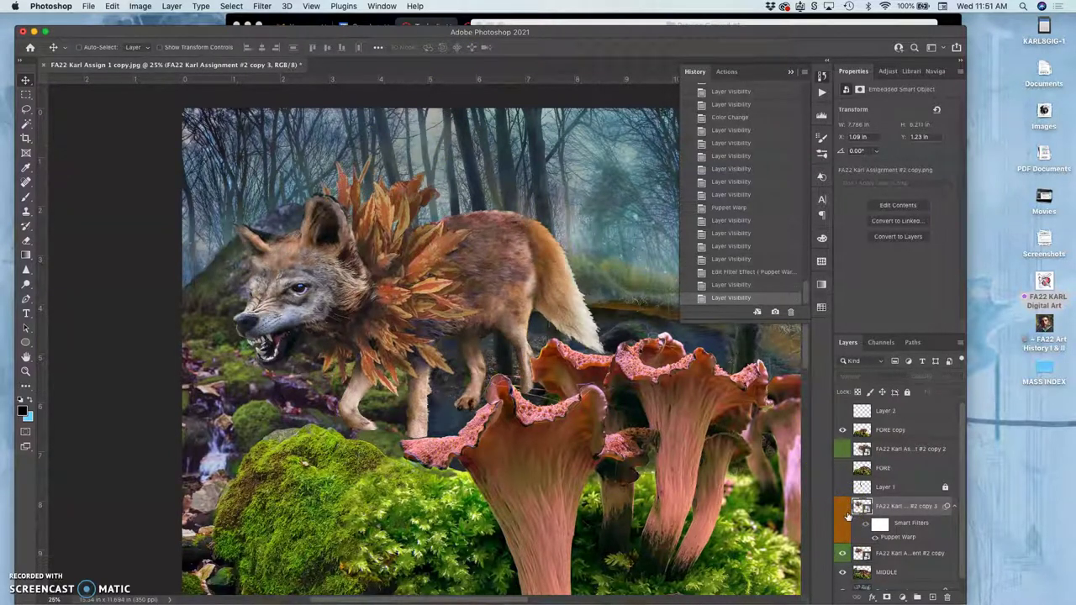
left_click(842, 505)
left_click(842, 553)
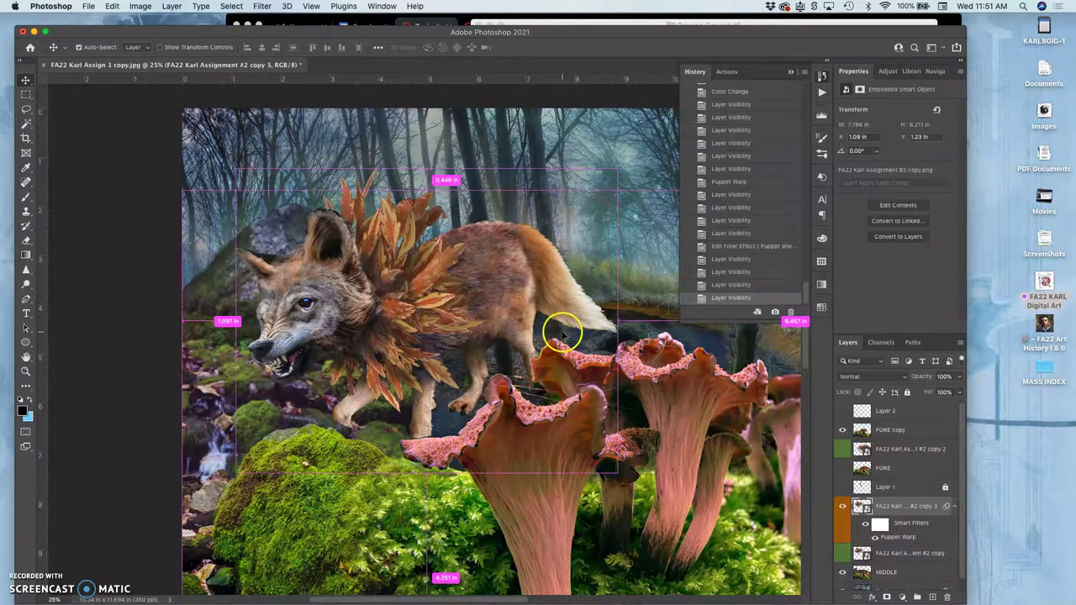
Step: Zoom in on the wolf and mushrooms and select the FORE copy layer
key("super+equal")
key("super+equal")
scroll(533, 359, "down", 5)
scroll(533, 360, "right", 2)
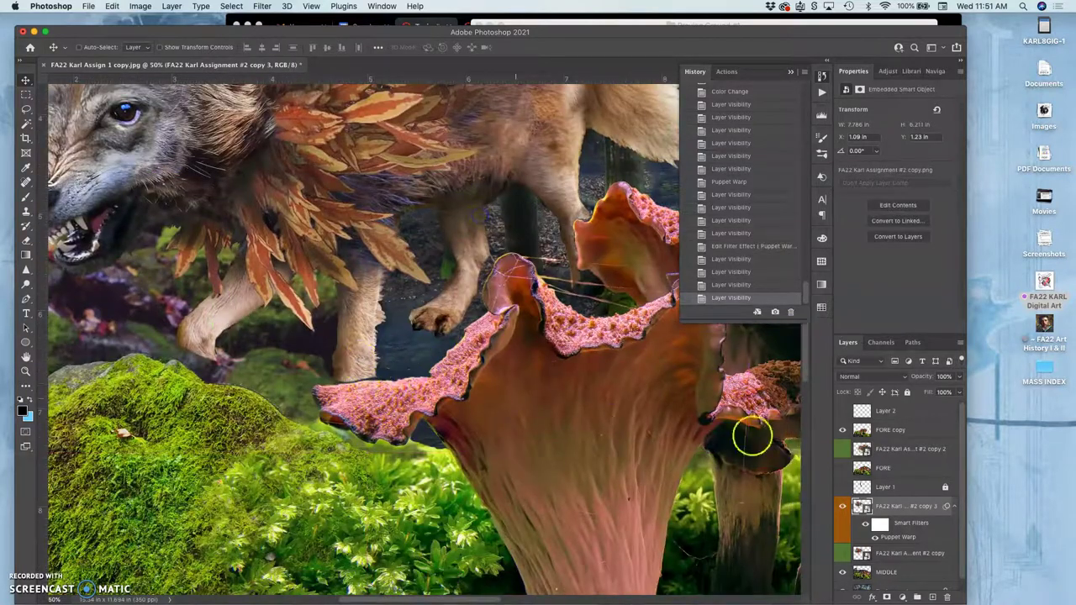
left_click(885, 431)
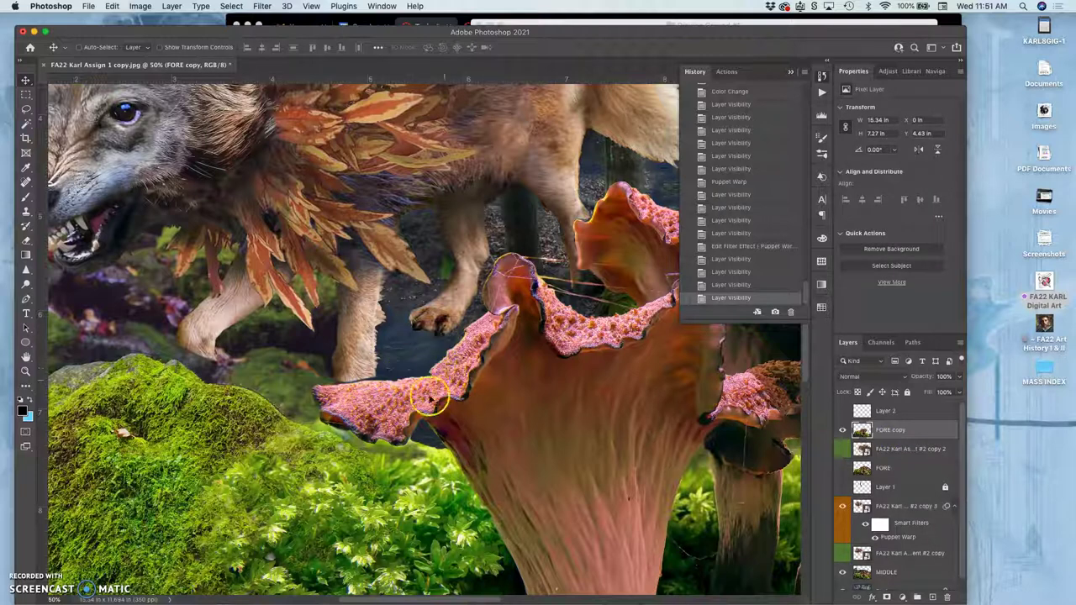
Step: With the Eraser at 200% zoom, erase dark pixels along the paw's lower edge
left_click(26, 239)
key("super+equal")
key("super+equal")
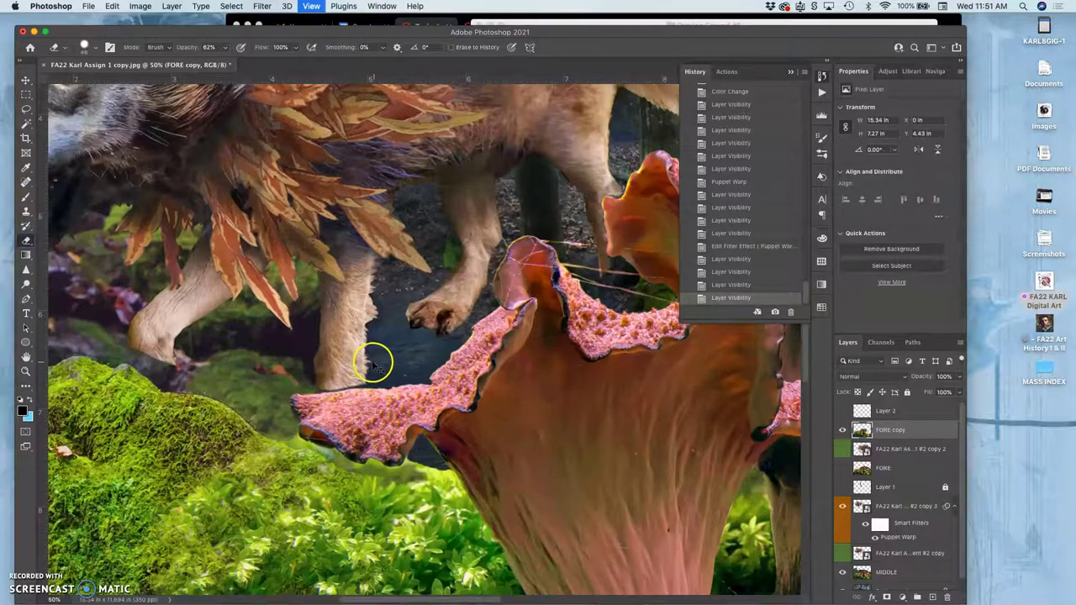
key("super+equal")
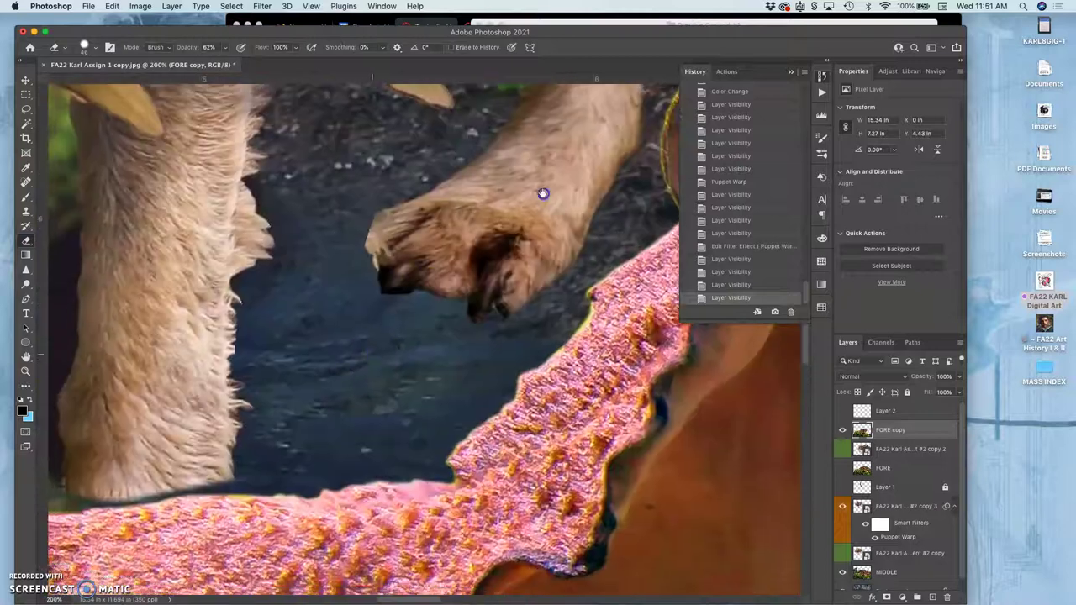
scroll(544, 191, "down", 5)
scroll(544, 191, "left", 5)
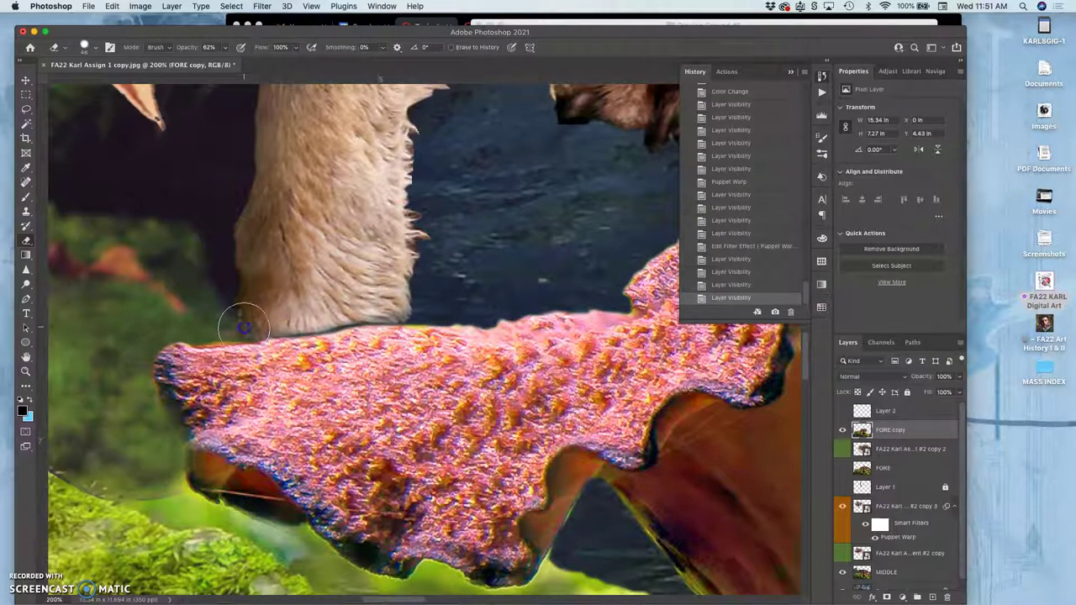
left_click_drag(244, 326, 270, 294)
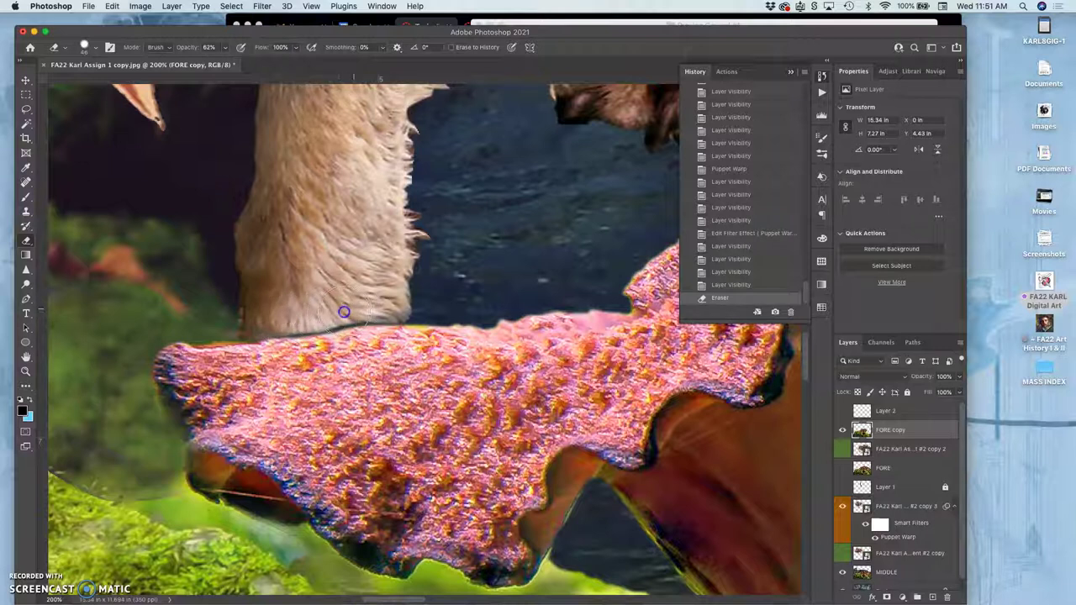
left_click_drag(352, 311, 337, 316)
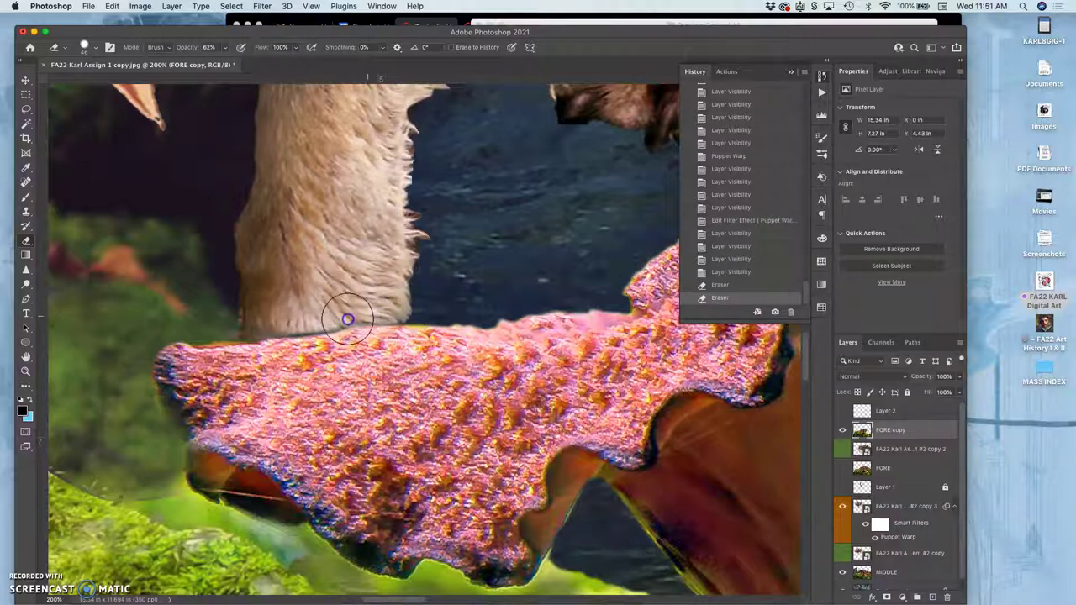
left_click_drag(244, 327, 328, 312)
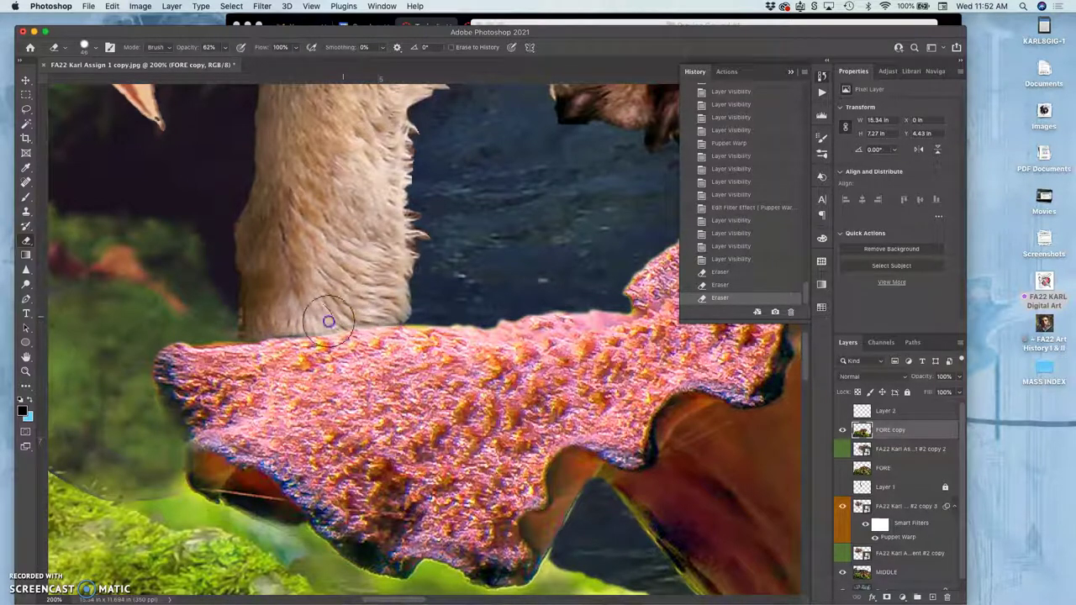
mouse_move(484, 273)
left_mouse_down()
mouse_move(513, 255)
mouse_move(343, 379)
mouse_move(428, 311)
mouse_move(395, 347)
mouse_move(311, 378)
mouse_move(216, 443)
left_mouse_up()
Step: Bring the branch and hoof into view and erase the dark patch beside the hoof
left_click_drag(368, 347, 211, 314)
left_click_drag(491, 354, 472, 314)
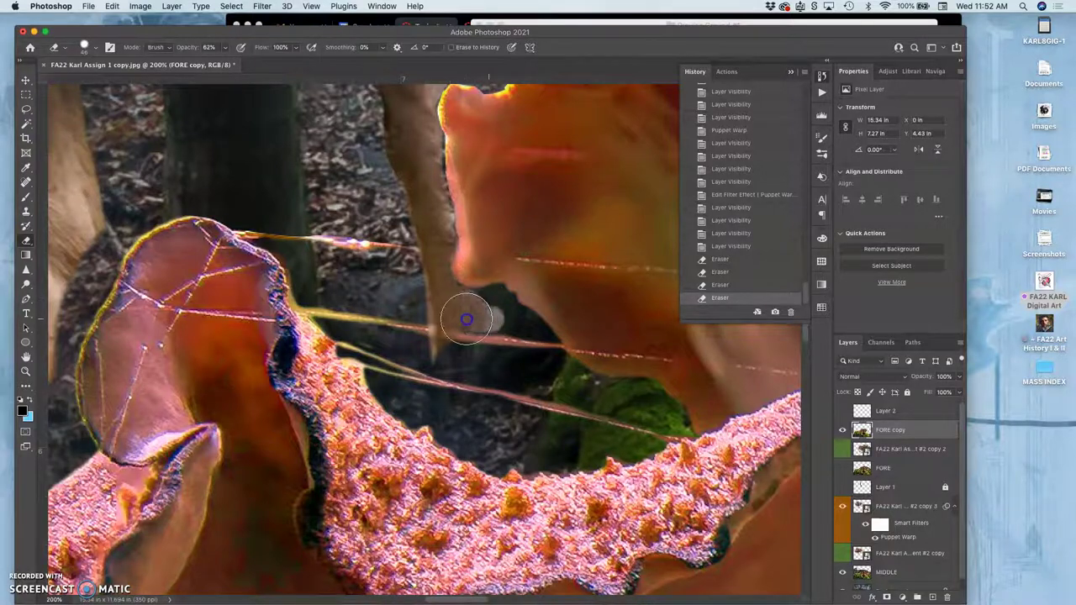
mouse_move(479, 318)
left_mouse_down()
mouse_move(513, 317)
mouse_move(460, 298)
mouse_move(507, 303)
left_mouse_up()
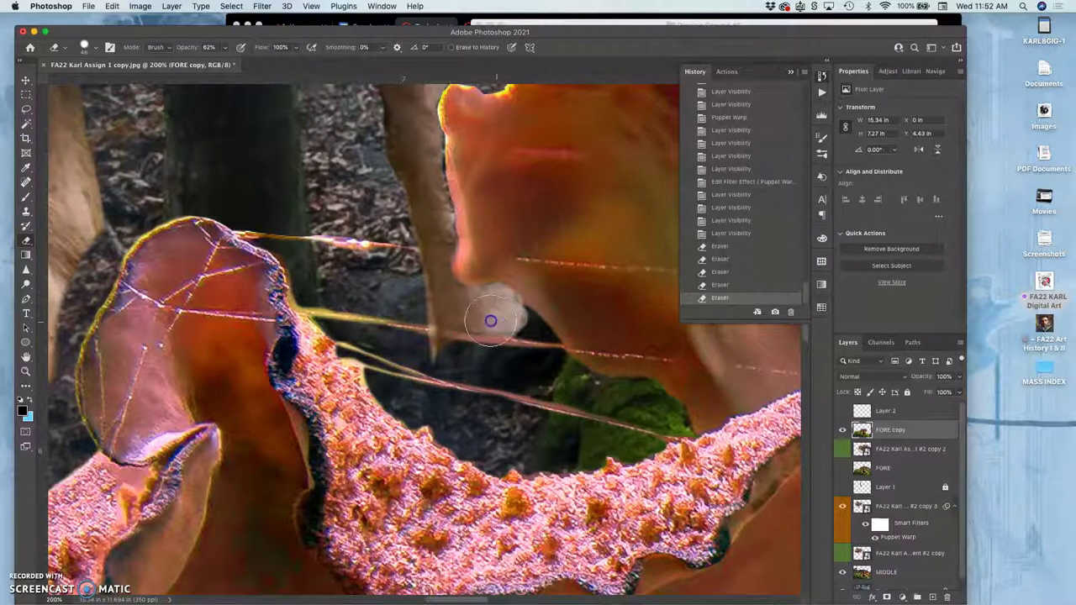
Step: Soften the eraser to 38% hardness and erase around the hoof and muzzle edge, undoing a stray stroke
left_click_drag(498, 322, 517, 324)
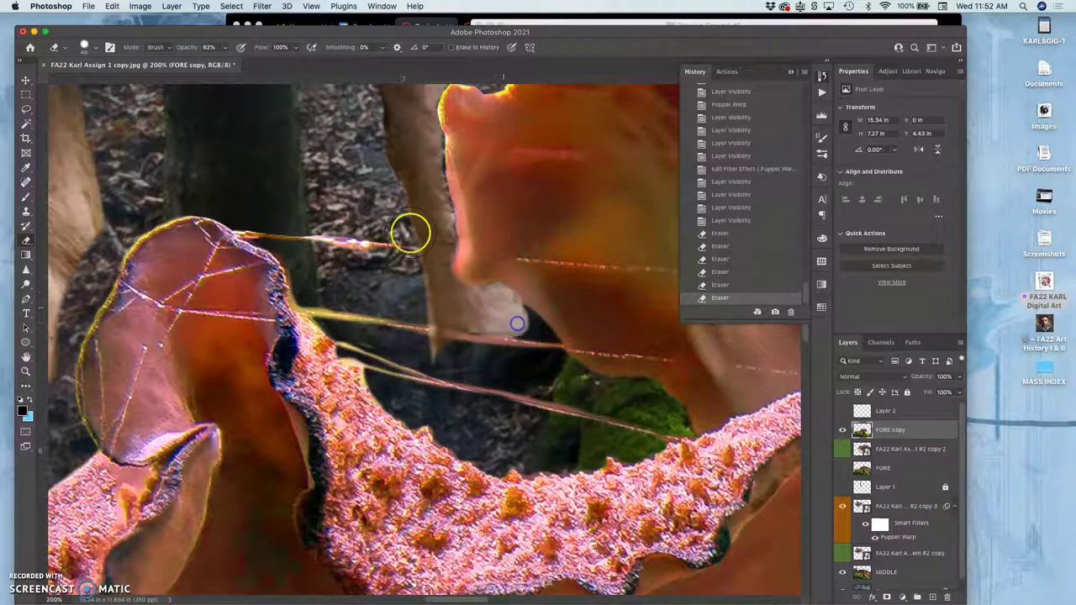
left_click(95, 46)
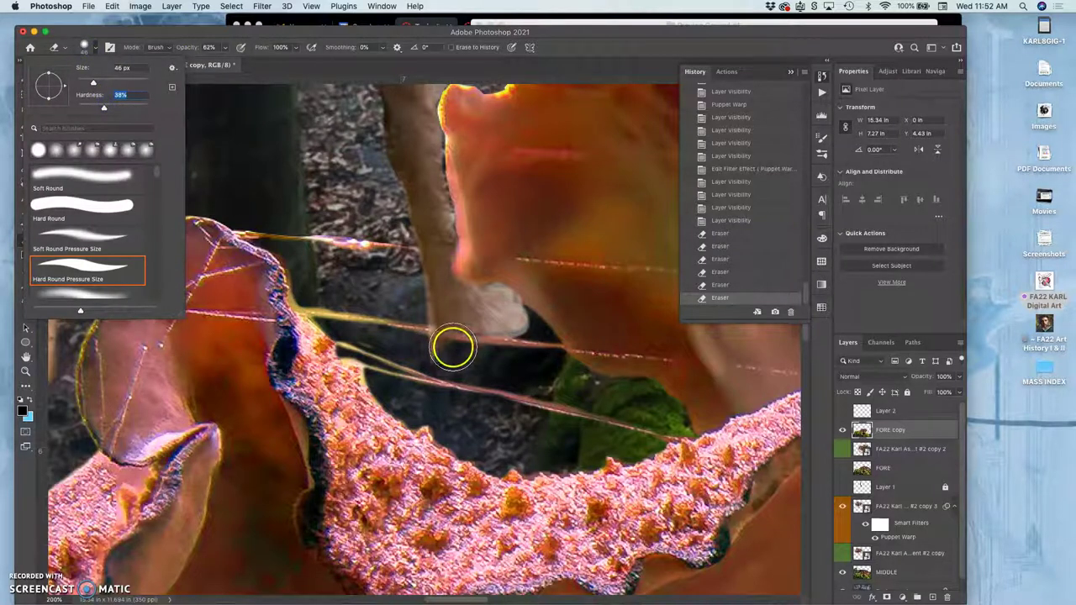
left_click(463, 355)
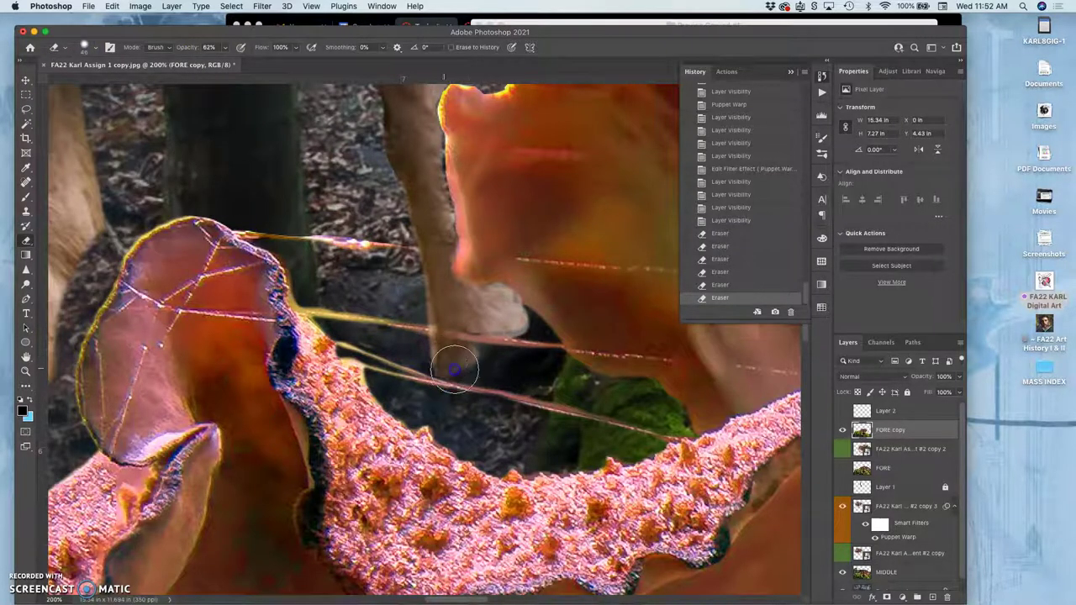
mouse_move(459, 367)
left_mouse_down()
mouse_move(459, 356)
mouse_move(509, 356)
mouse_move(493, 372)
mouse_move(462, 364)
mouse_move(512, 372)
mouse_move(526, 361)
mouse_move(523, 336)
left_mouse_up()
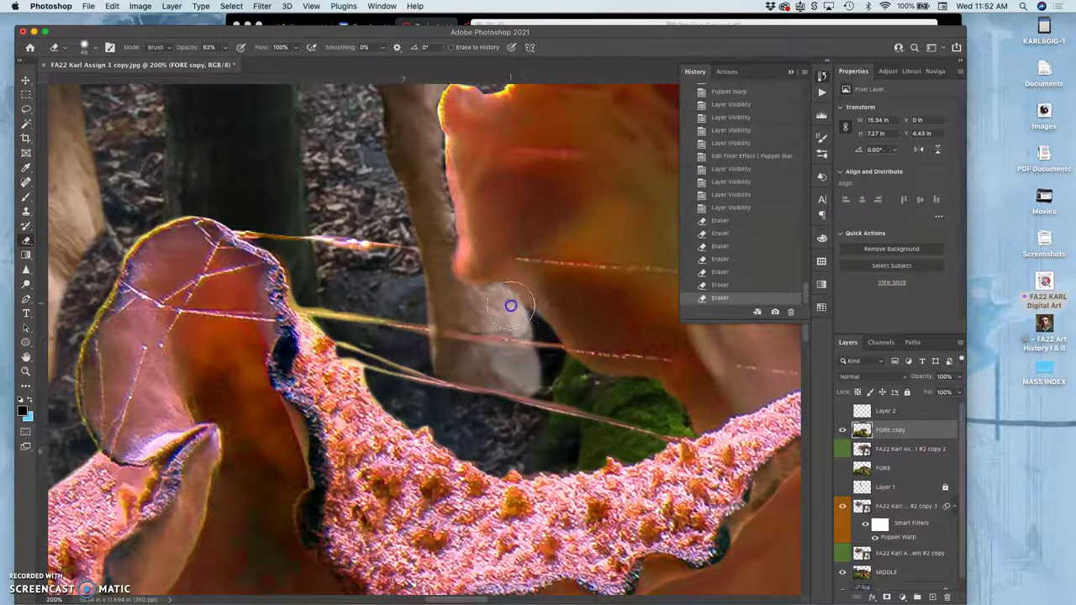
left_click(480, 308)
left_click(462, 156)
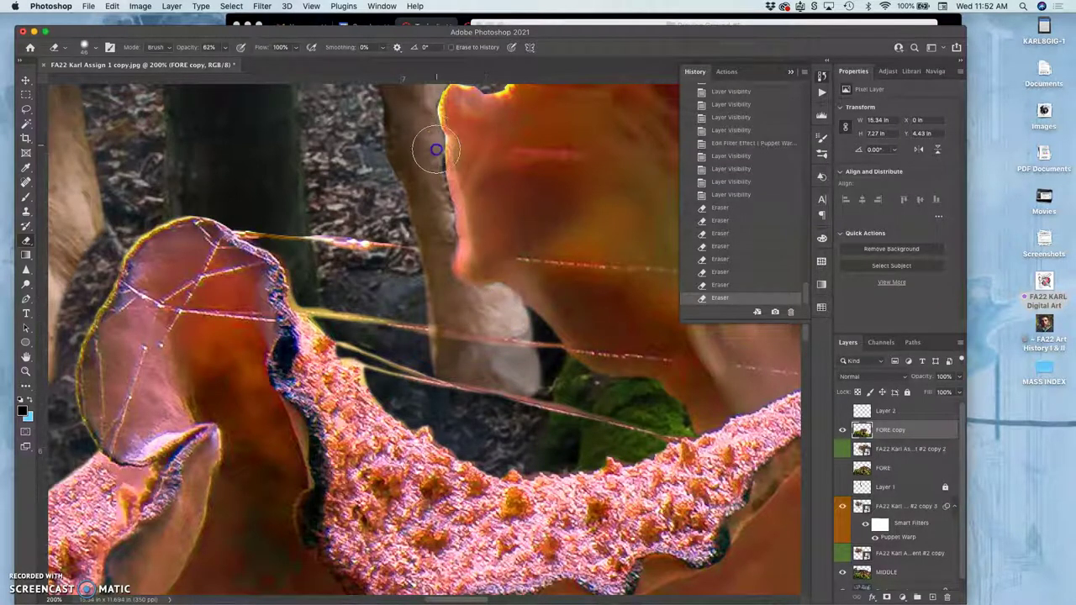
left_click_drag(440, 200, 447, 245)
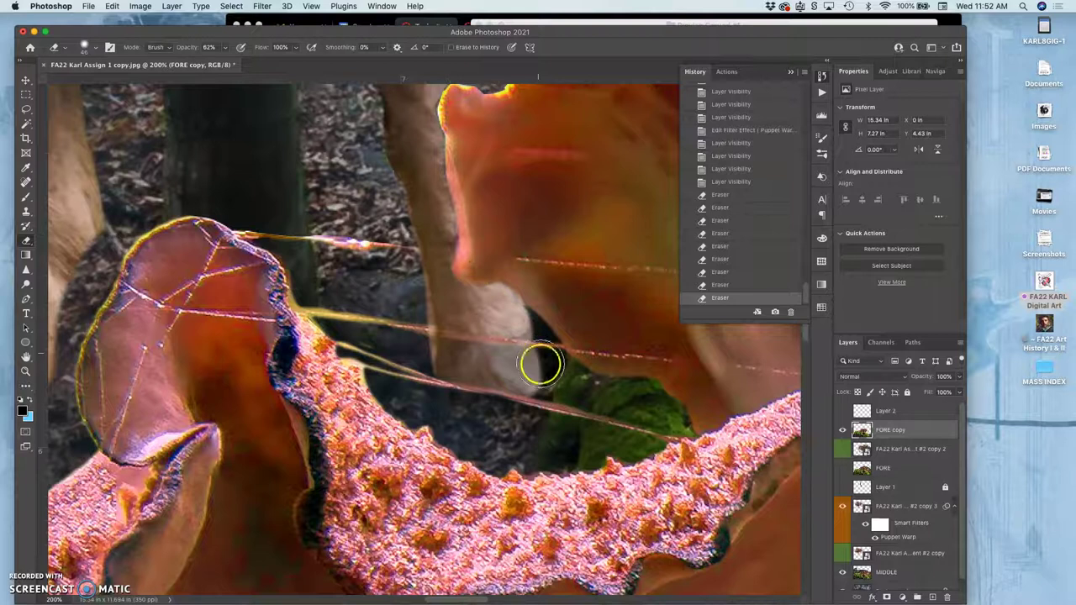
mouse_move(524, 336)
left_mouse_down()
mouse_move(518, 364)
mouse_move(533, 379)
left_mouse_up()
key("super+z")
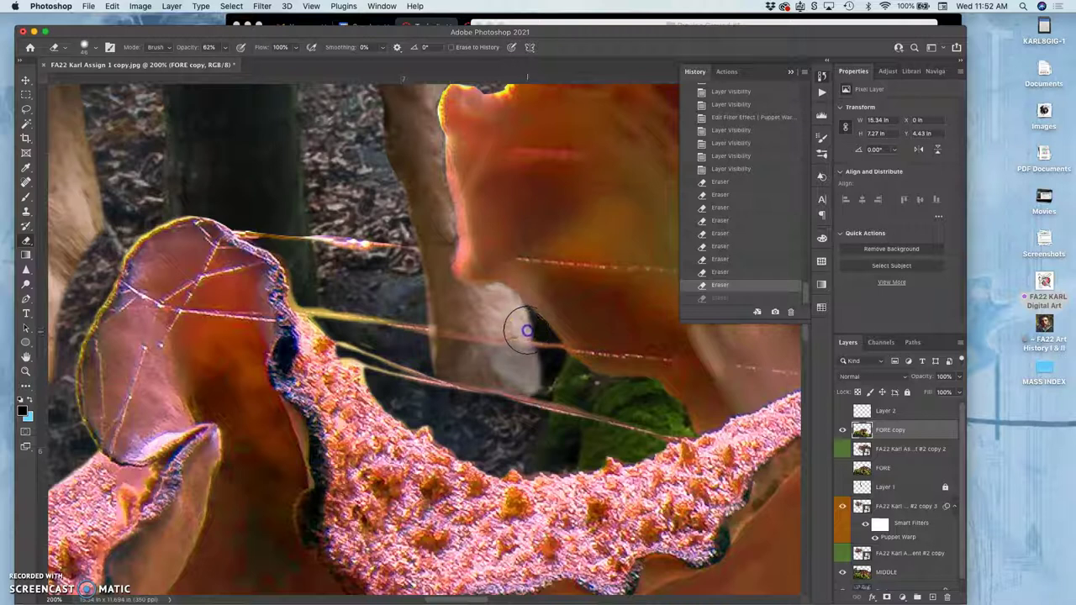
left_click(523, 336)
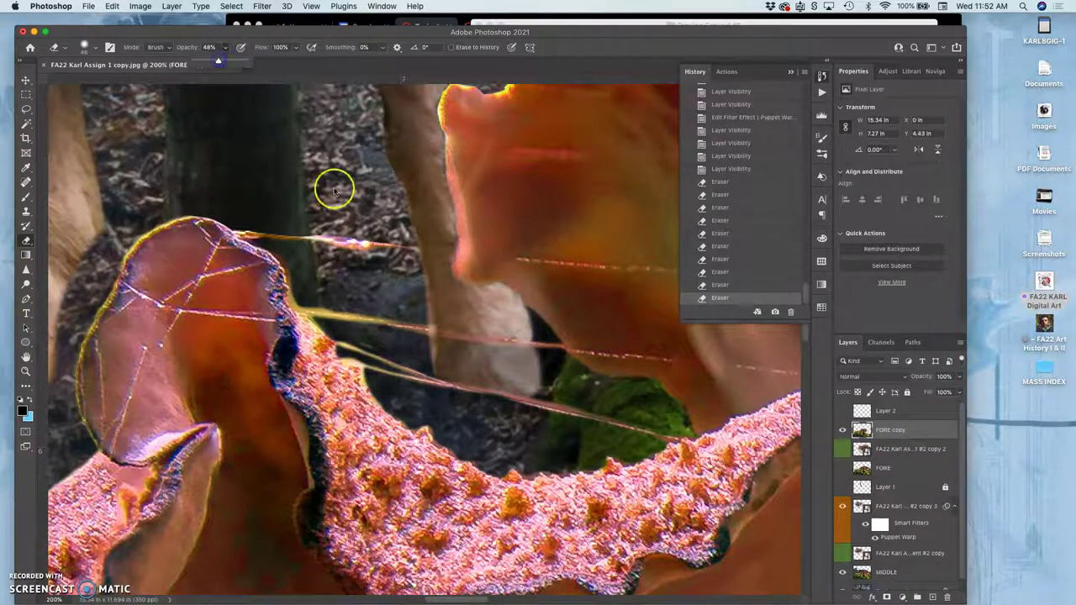
Step: At 48% eraser opacity, clean the hoof edge, then select the puppet-warped smart object layer
key("4")
key("8")
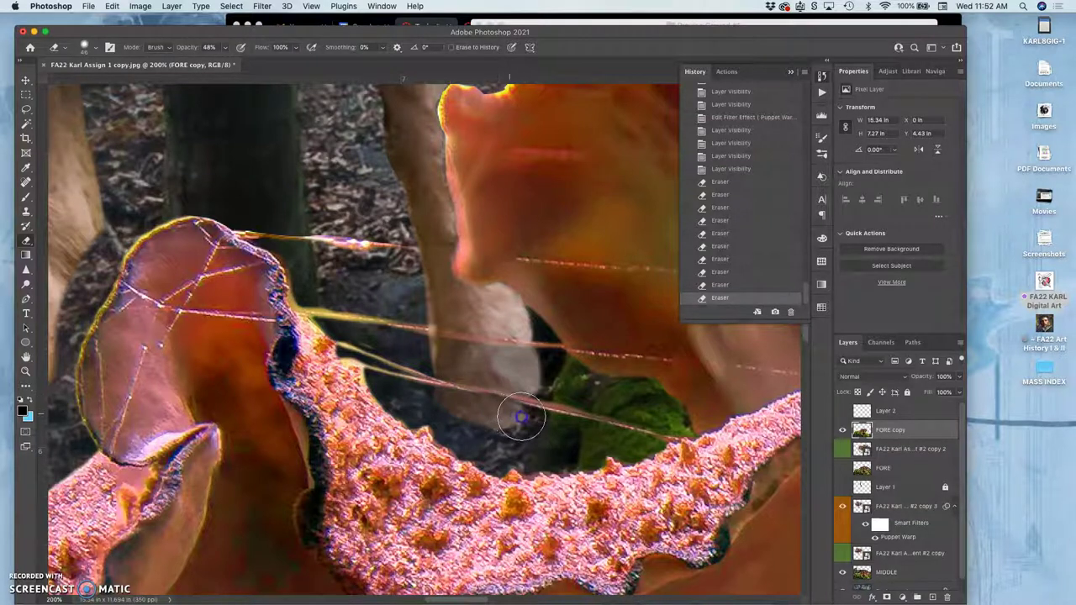
mouse_move(529, 415)
left_mouse_down()
mouse_move(538, 389)
mouse_move(516, 312)
mouse_move(522, 332)
left_mouse_up()
key("super+z")
key("super+z")
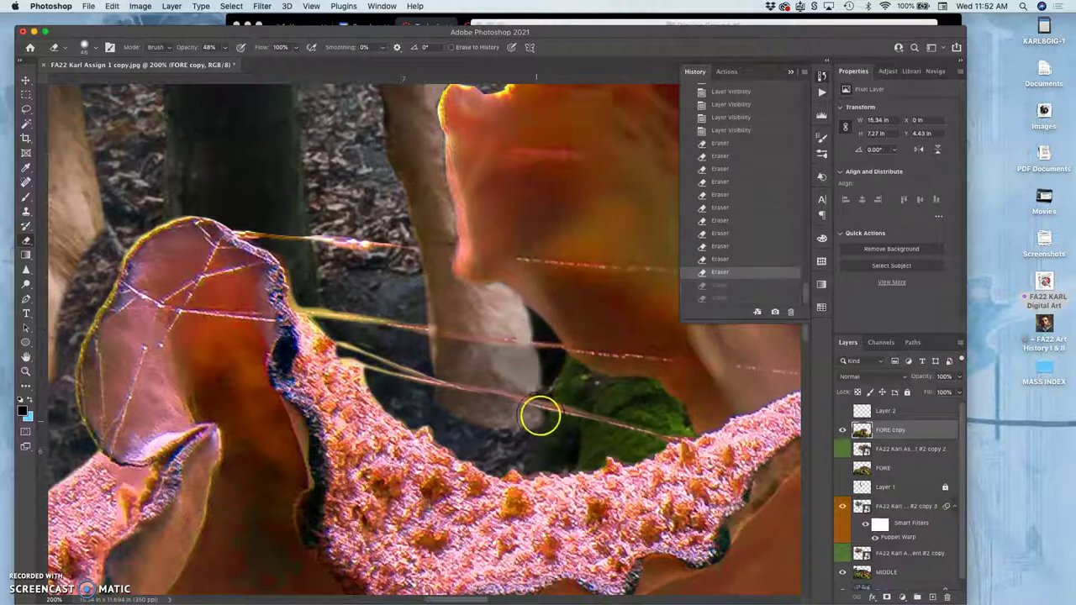
left_click_drag(536, 389, 529, 423)
mouse_move(455, 422)
left_mouse_down()
mouse_move(463, 427)
mouse_move(443, 412)
mouse_move(483, 449)
mouse_move(522, 445)
mouse_move(449, 422)
mouse_move(436, 405)
left_mouse_up()
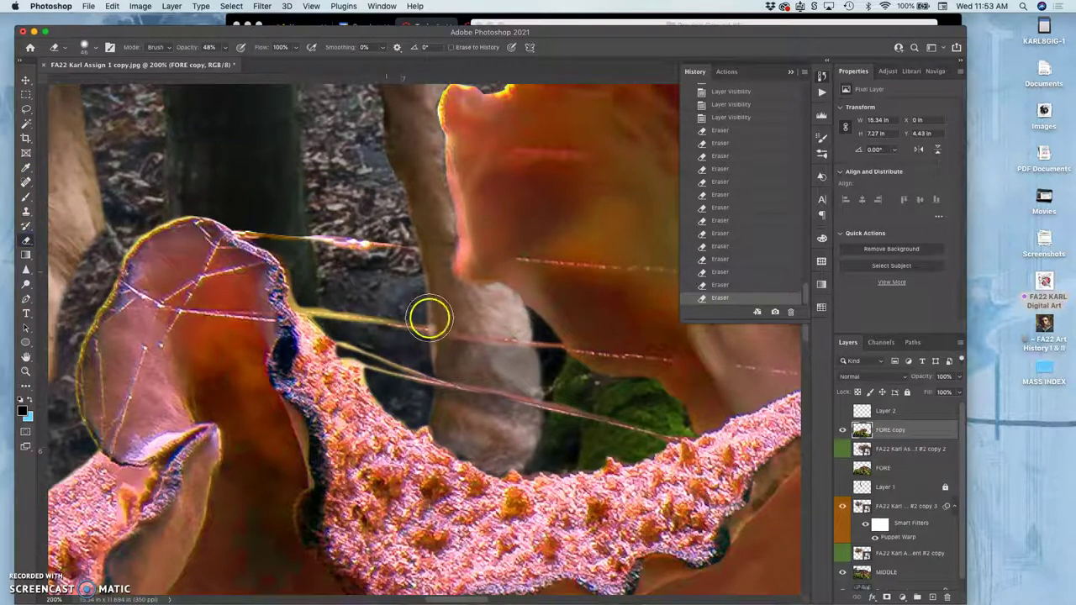
left_click(895, 507)
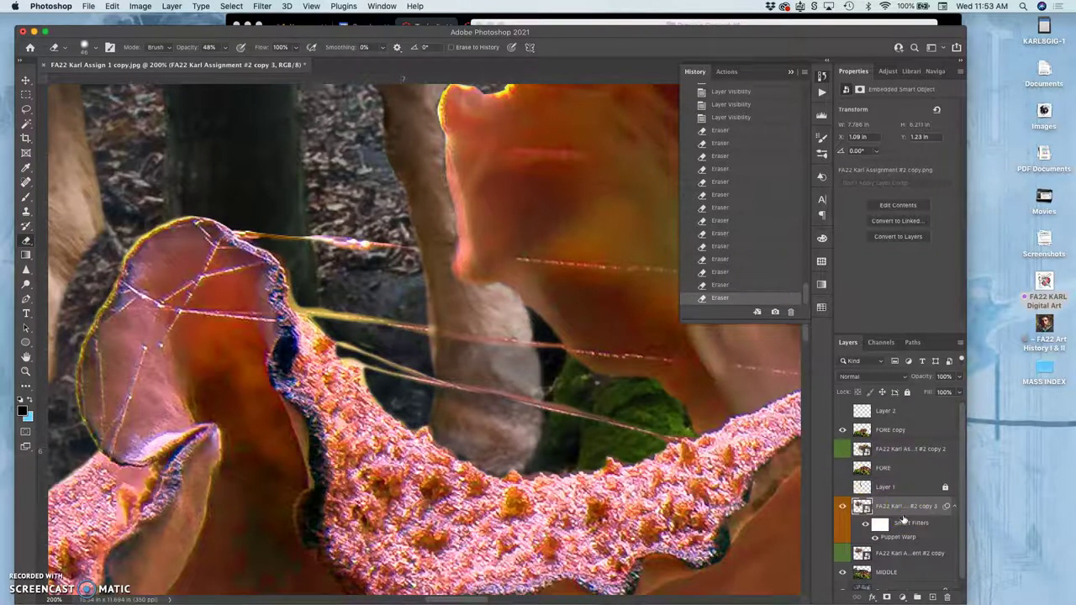
Step: Rasterize the puppet-warped wolf copy 3 smart object into a plain pixel layer, flattening its Puppet Warp filter
double_click(890, 496)
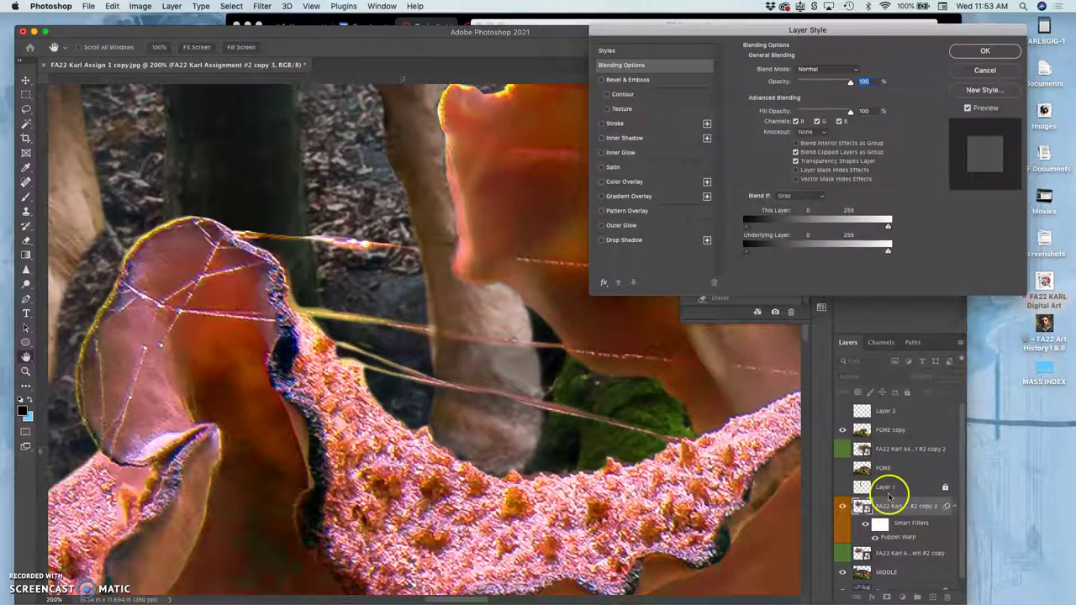
left_click(983, 70)
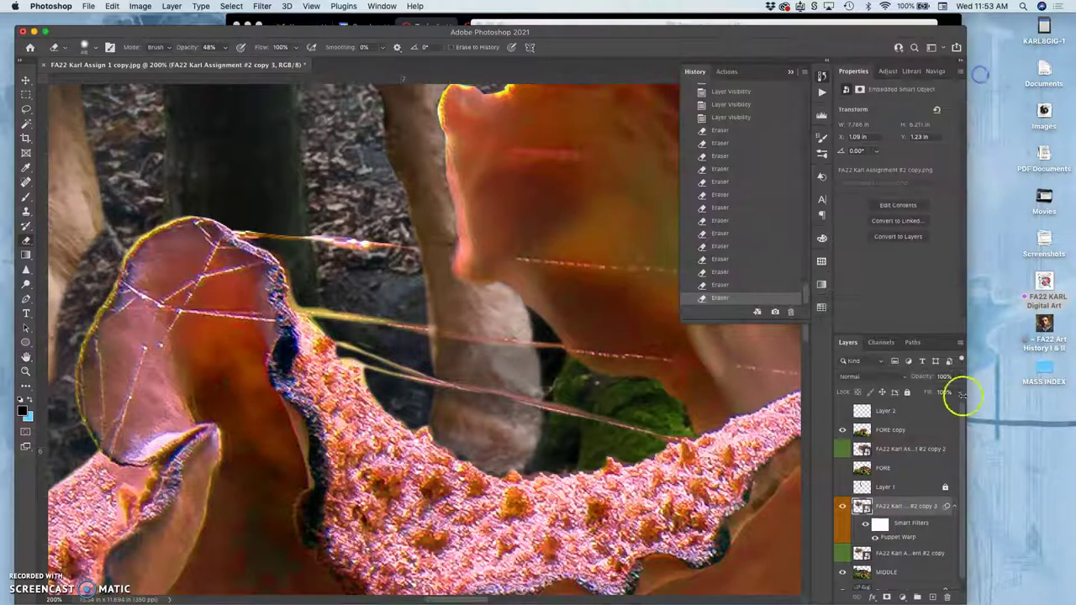
right_click(889, 515)
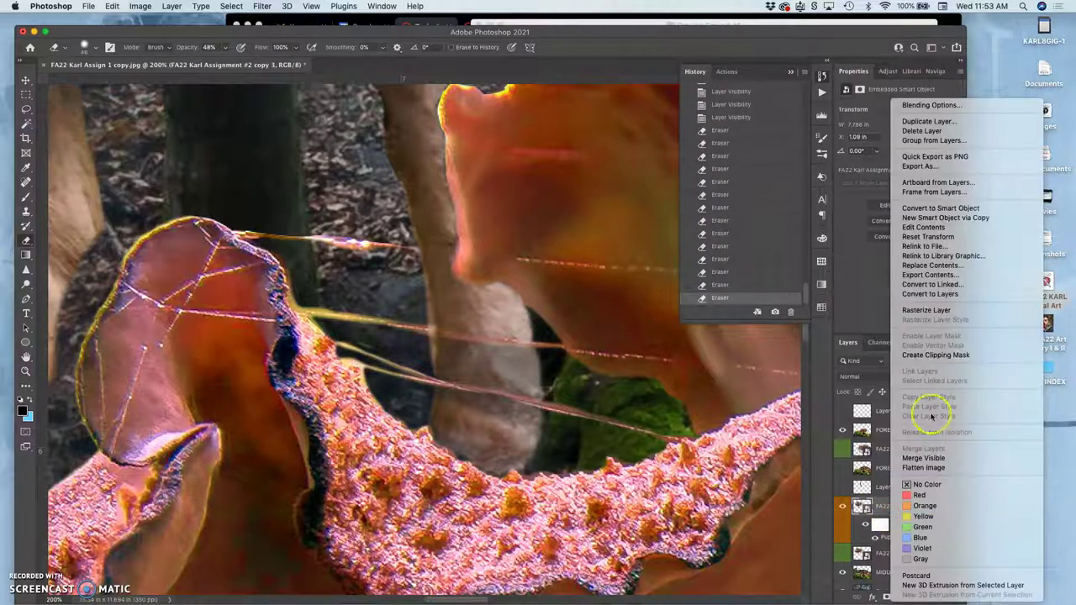
left_click(937, 310)
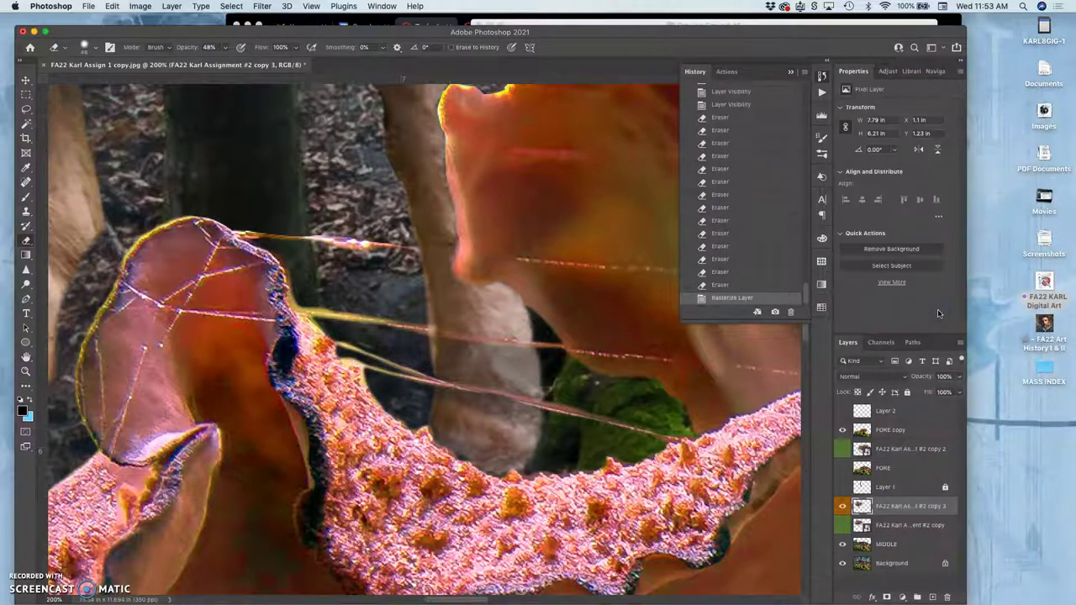